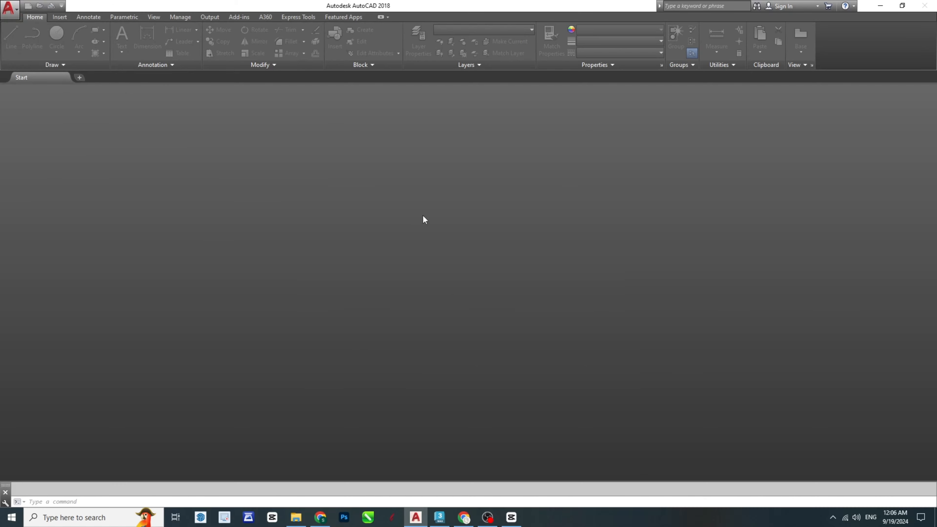
Step: Start a new drawing and set its units to centimeters with a length precision of 0.00
click(595, 348)
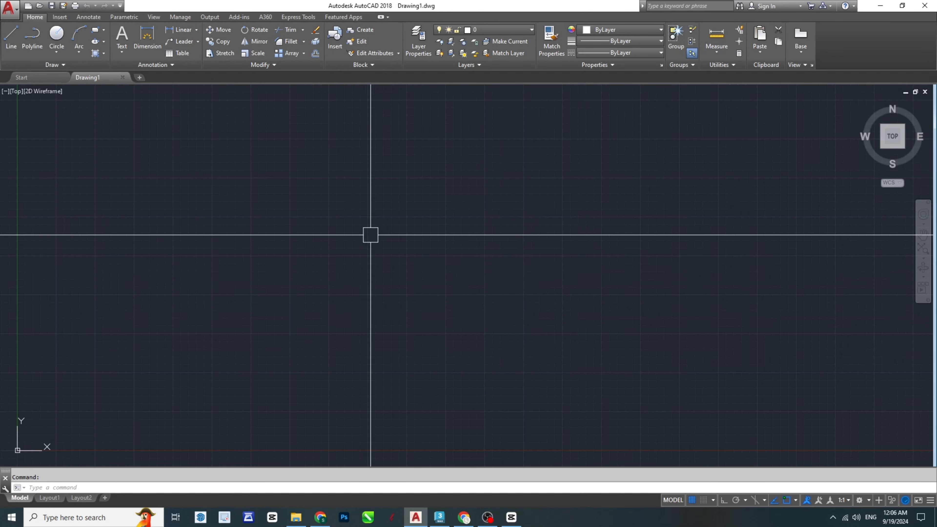
text(units)
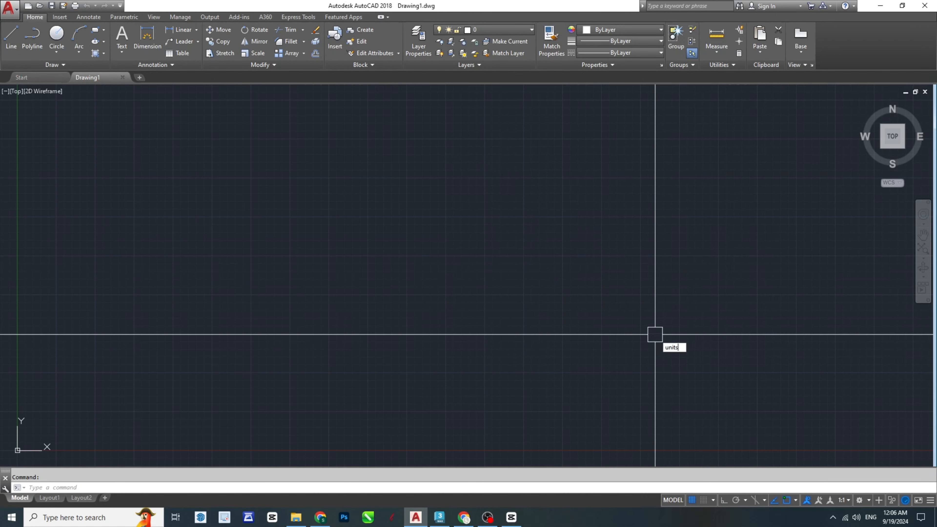
key(Return)
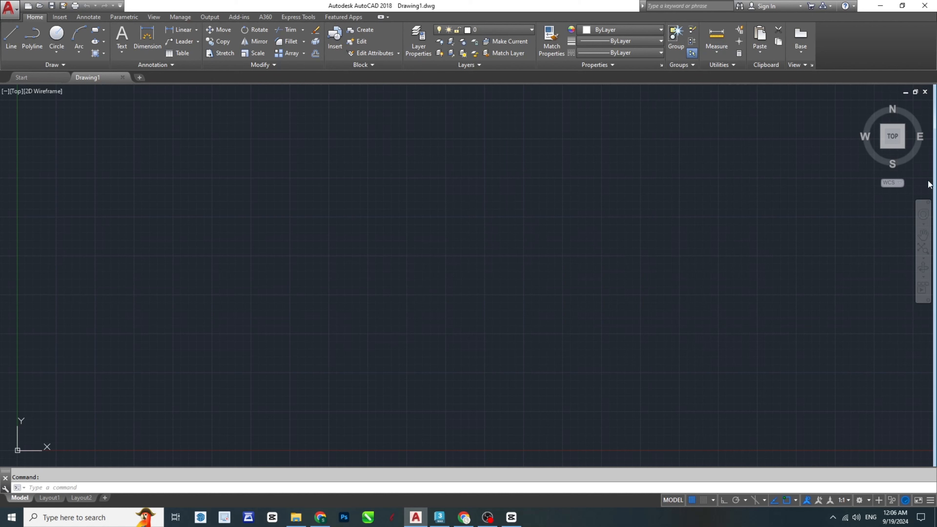
click(459, 238)
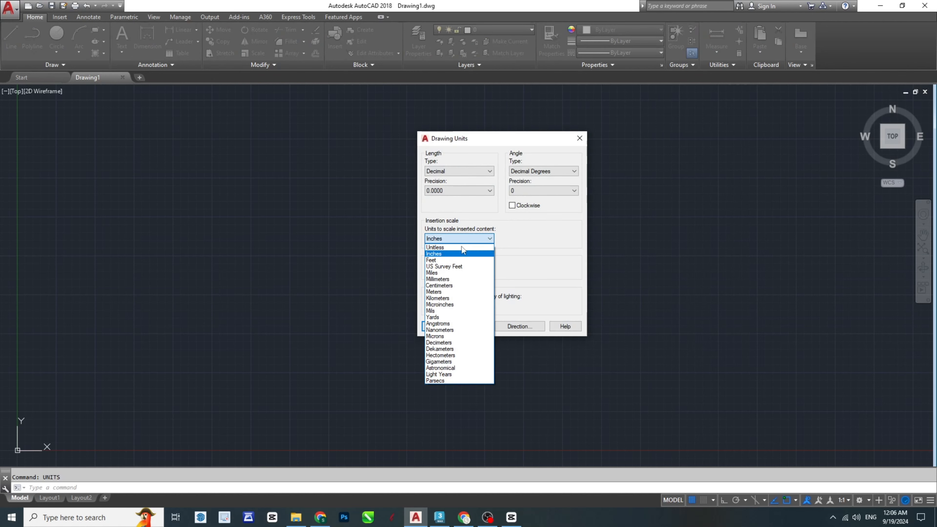
click(443, 286)
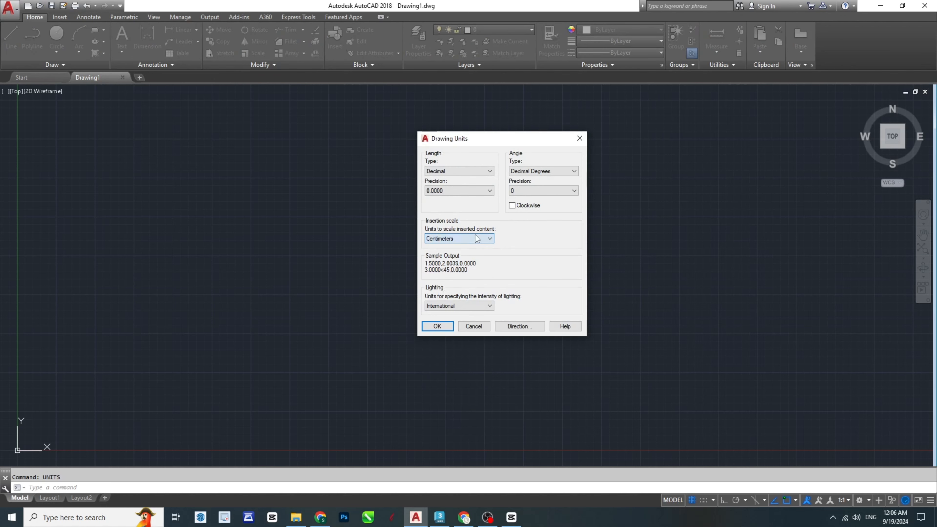
click(491, 191)
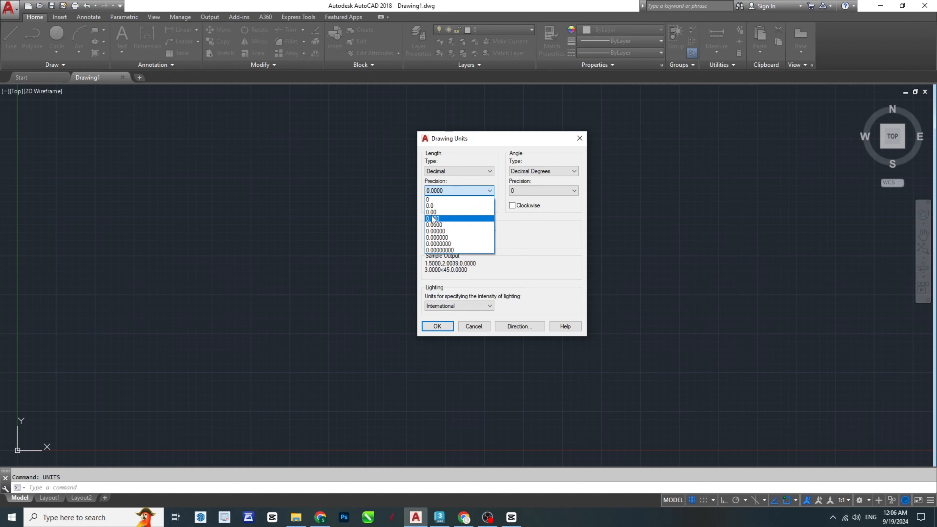
click(431, 206)
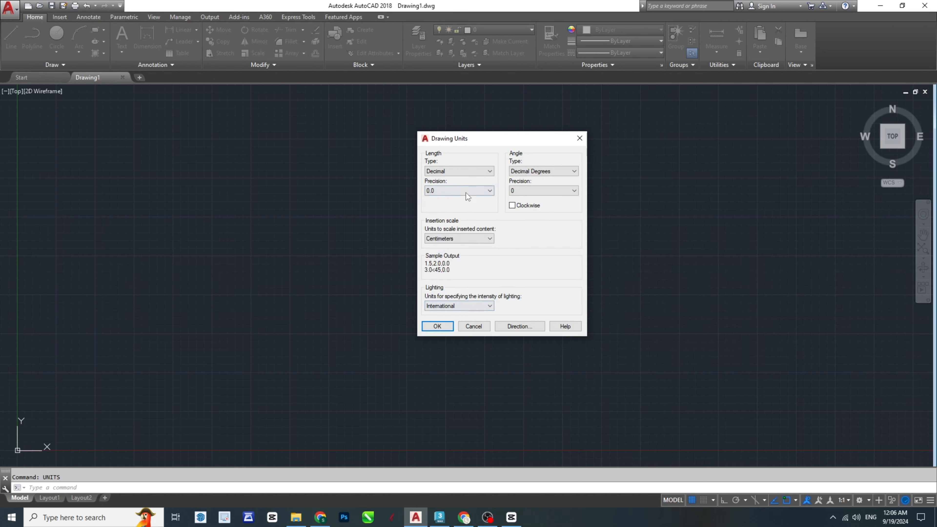
click(480, 191)
click(438, 213)
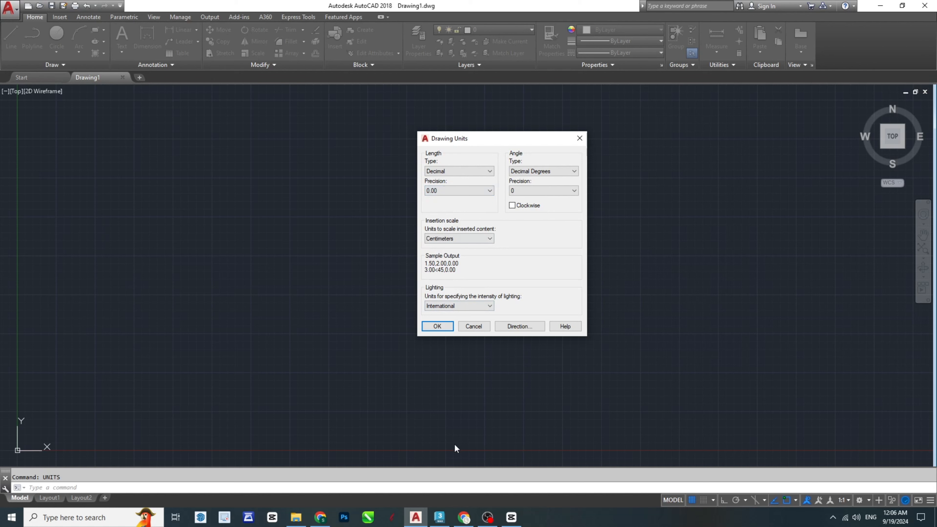
click(439, 327)
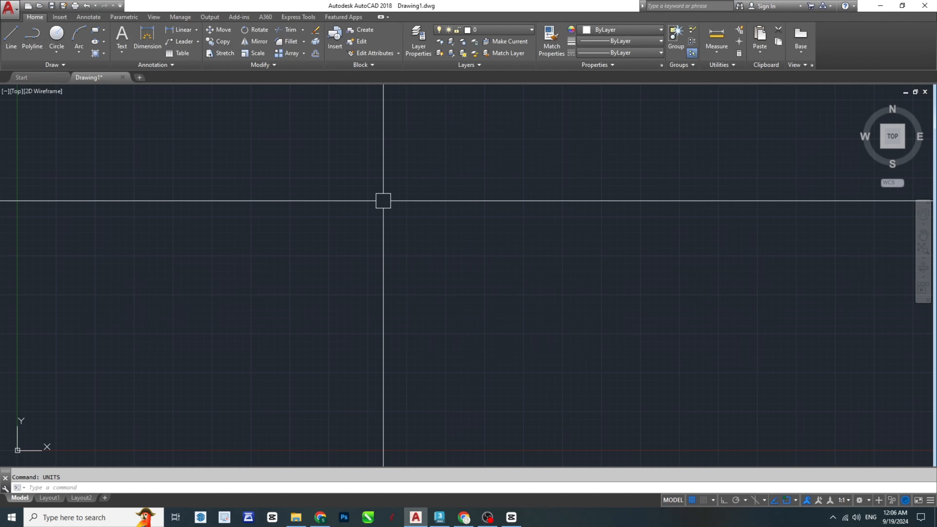
scroll(401, 335, down, 3)
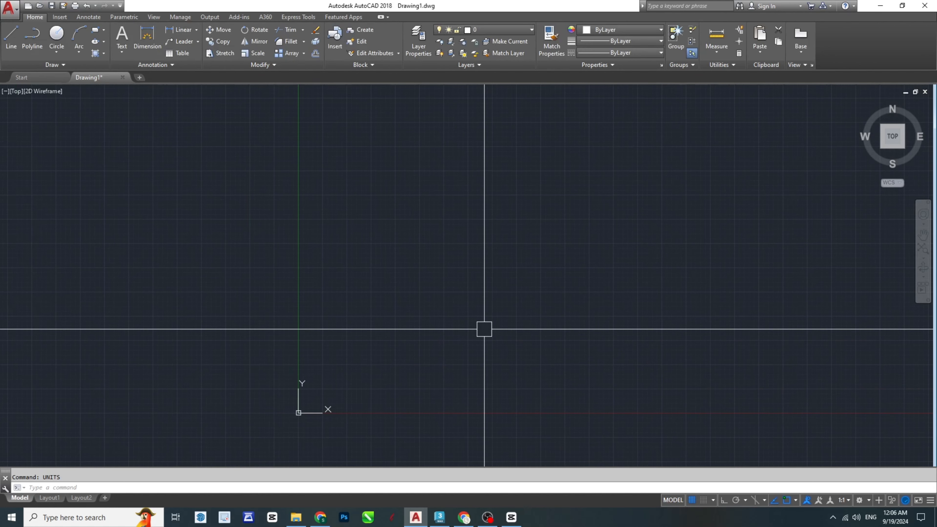
text(ucs)
key(Return)
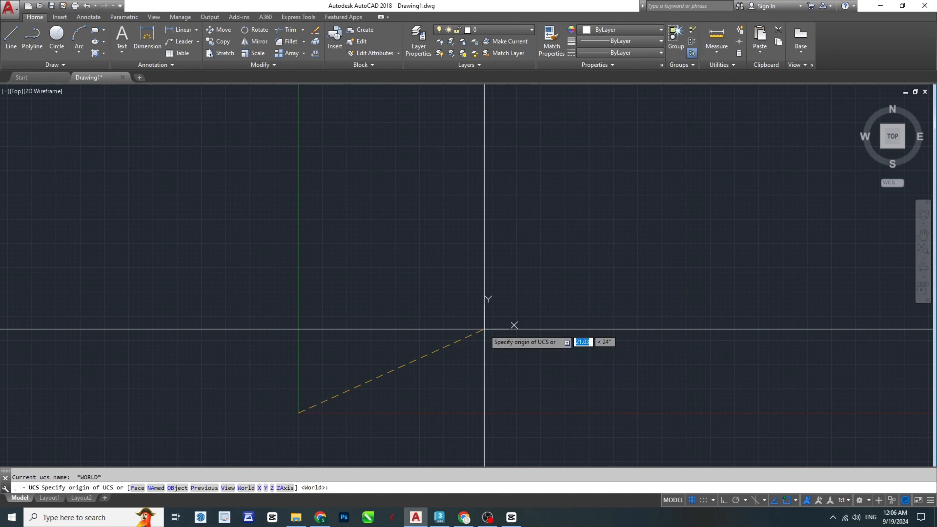
key(Escape)
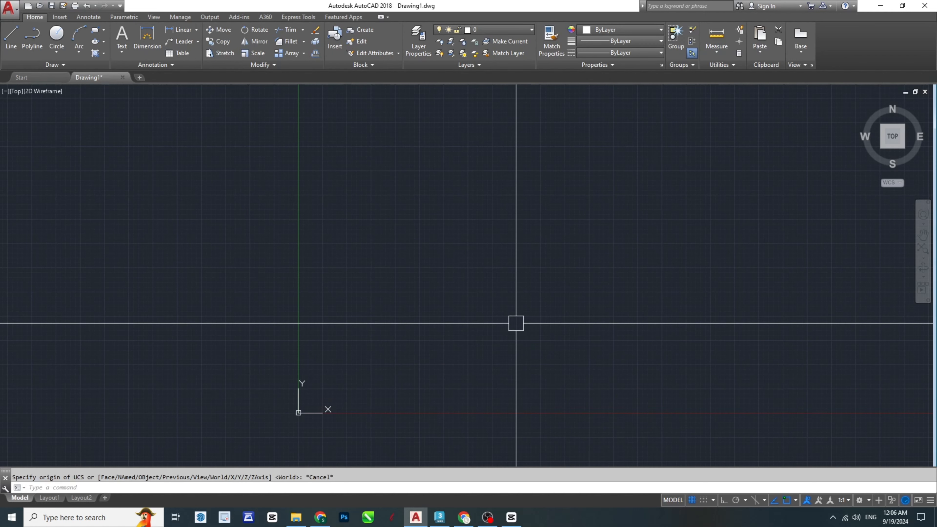
Step: Set the UCS icon to the Noorigin option and turn off the drawing grid
text(UCS)
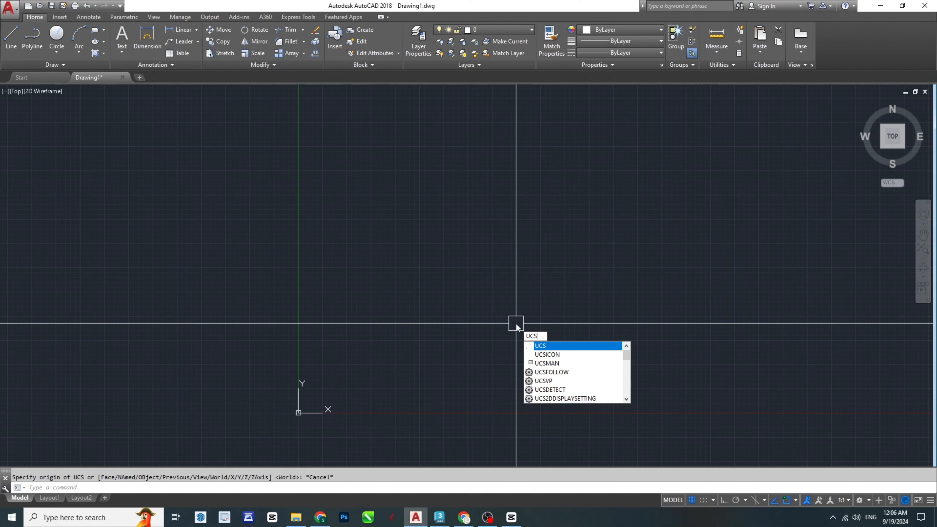
key(Down)
key(Return)
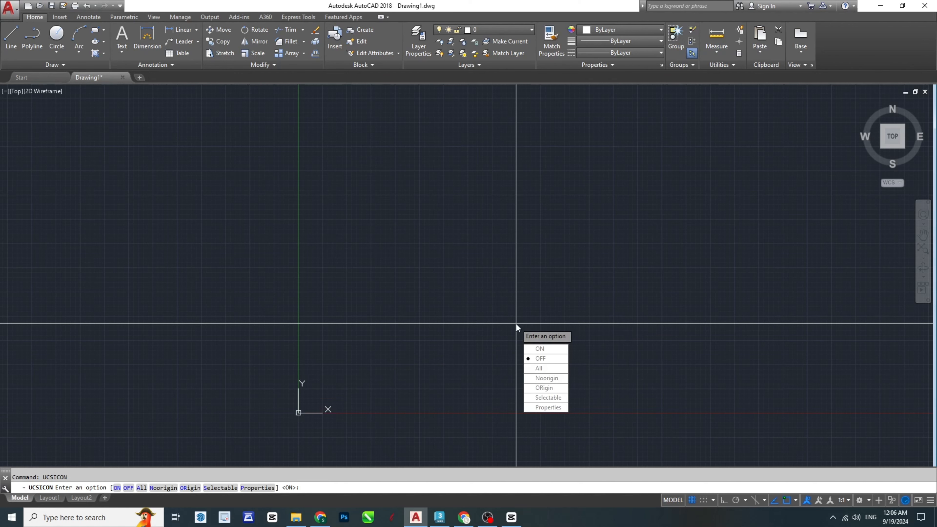
text(N)
key(Return)
scroll(516, 320, up, 3)
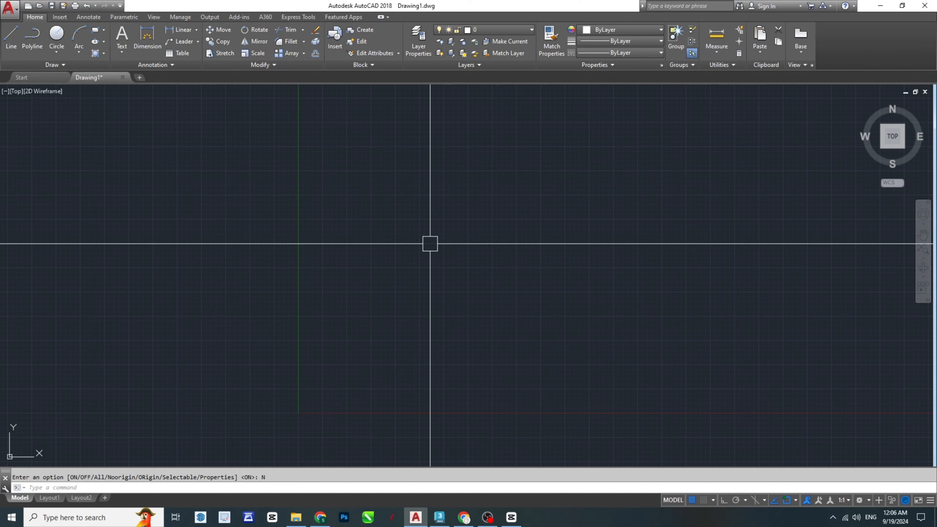
key(F7)
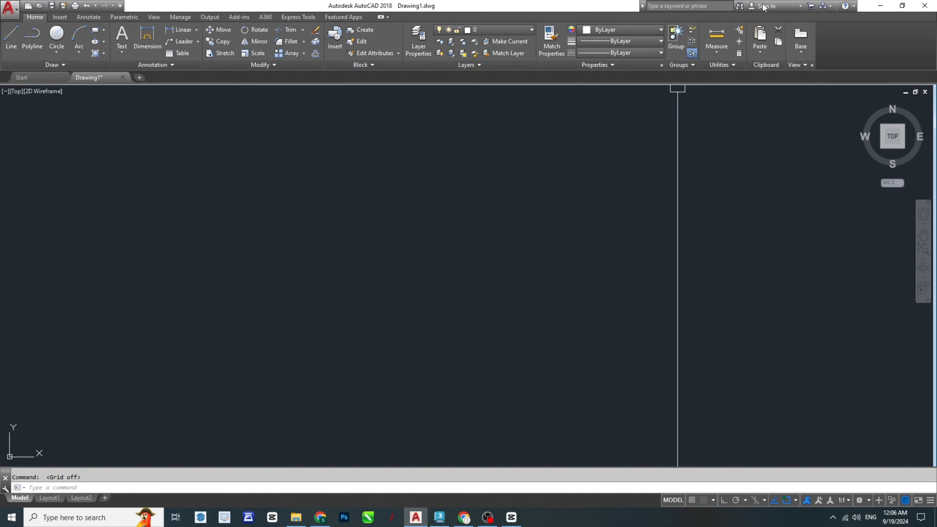
key(Escape)
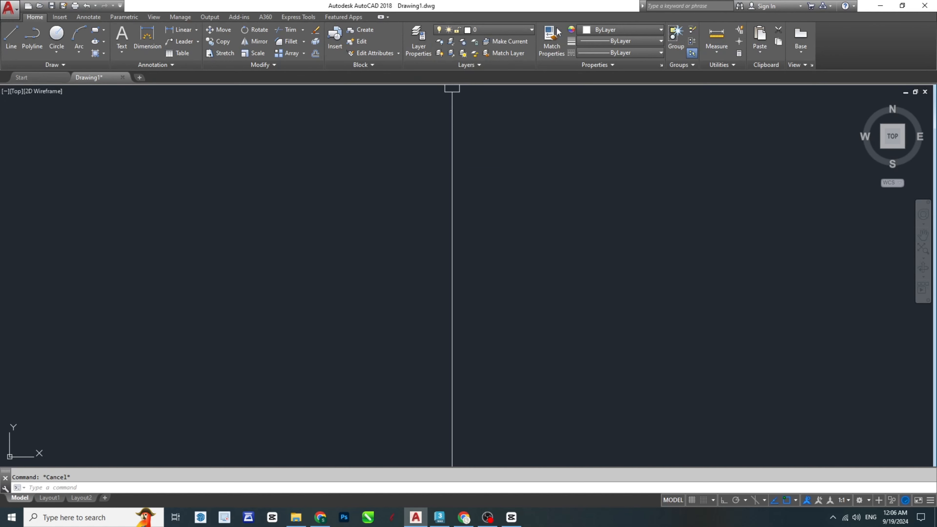
Step: Create a new layer named 1 and assign it the red index color 10
click(531, 31)
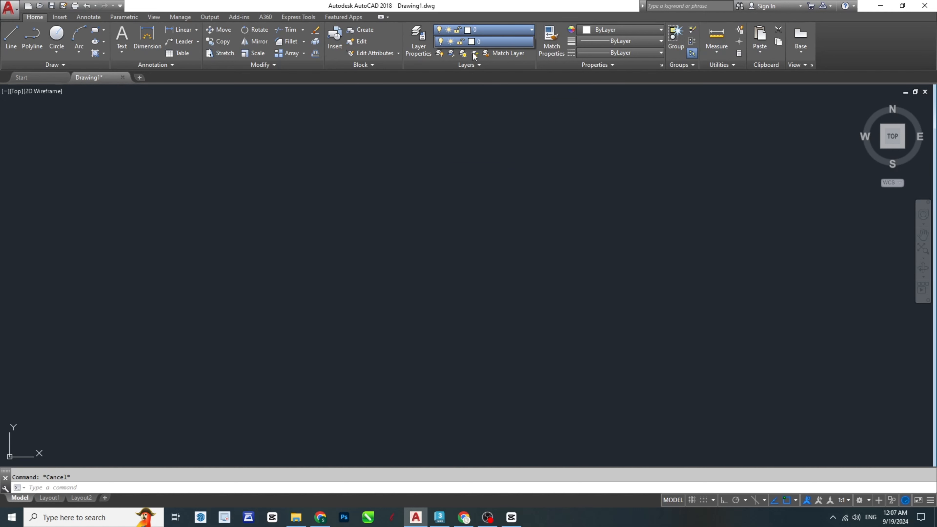
click(517, 32)
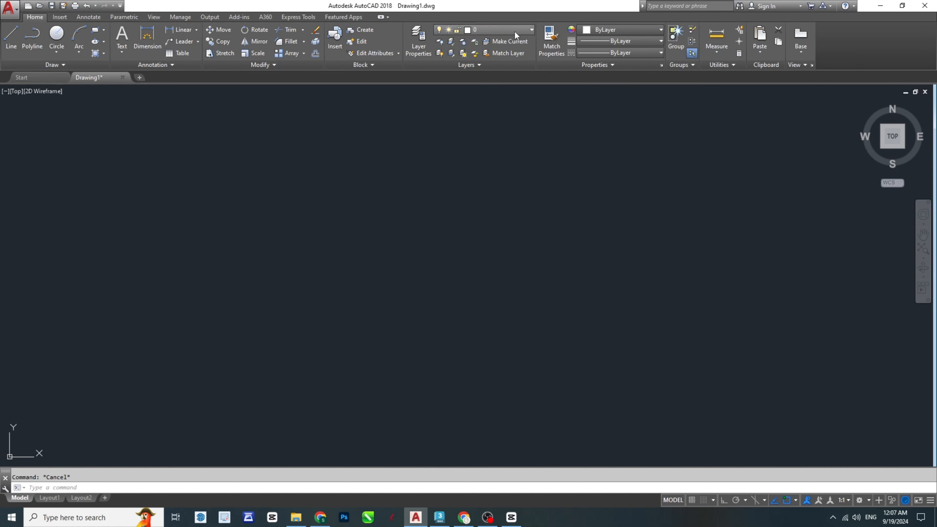
click(412, 36)
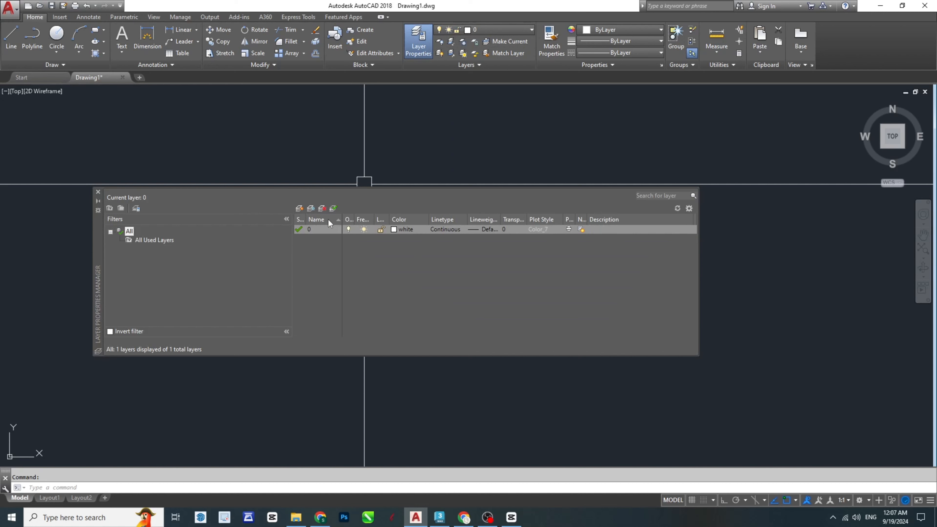
click(299, 209)
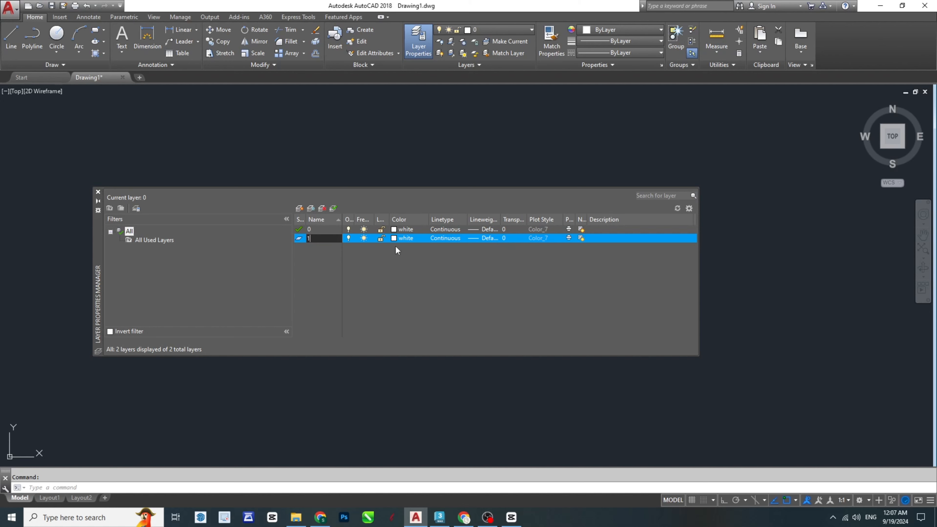
text(1)
click(395, 239)
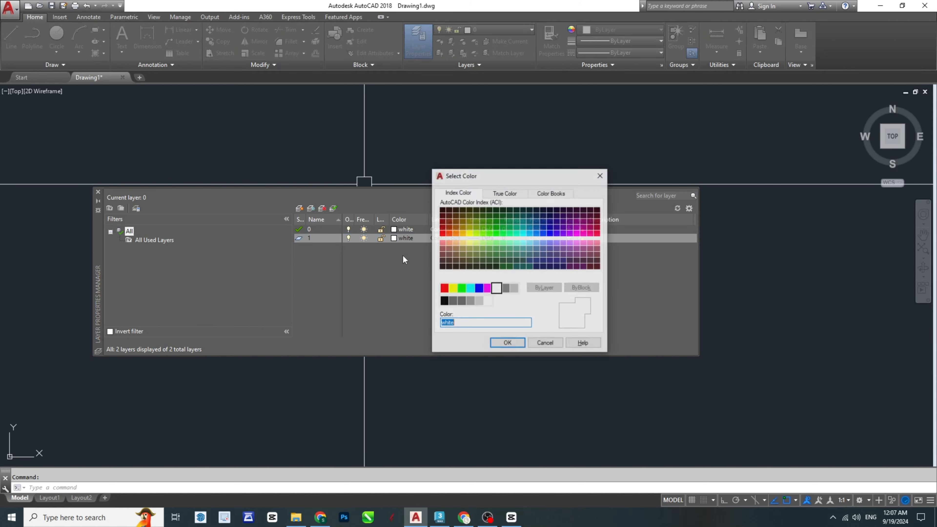
click(441, 234)
click(508, 343)
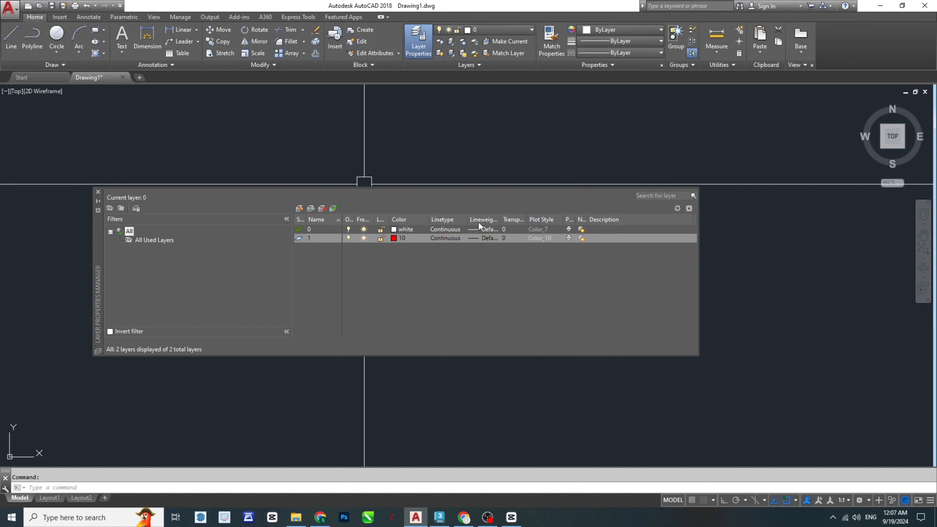
Step: Set the lineweight of layer 1 to 0.05 mm
click(474, 237)
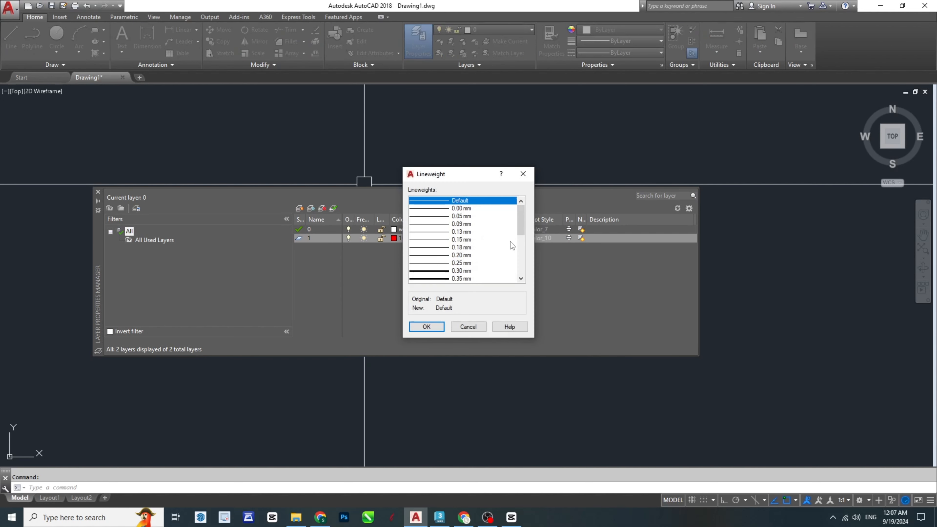
click(442, 216)
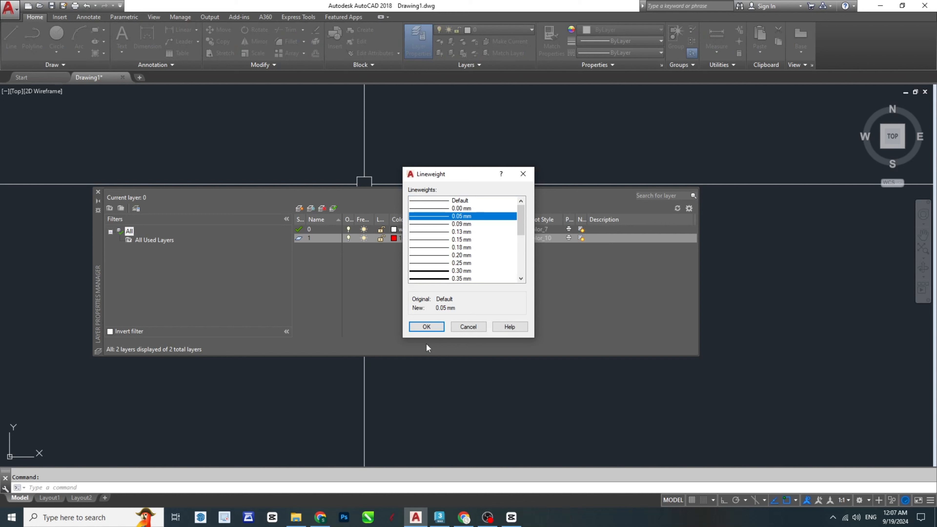
click(427, 327)
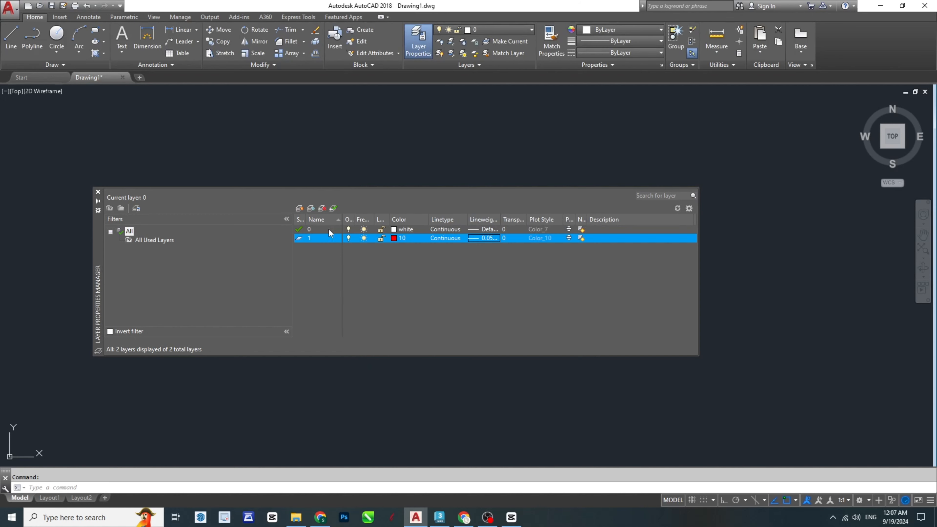
Step: Add a layer named 2 and assign it the green index color 92
click(300, 208)
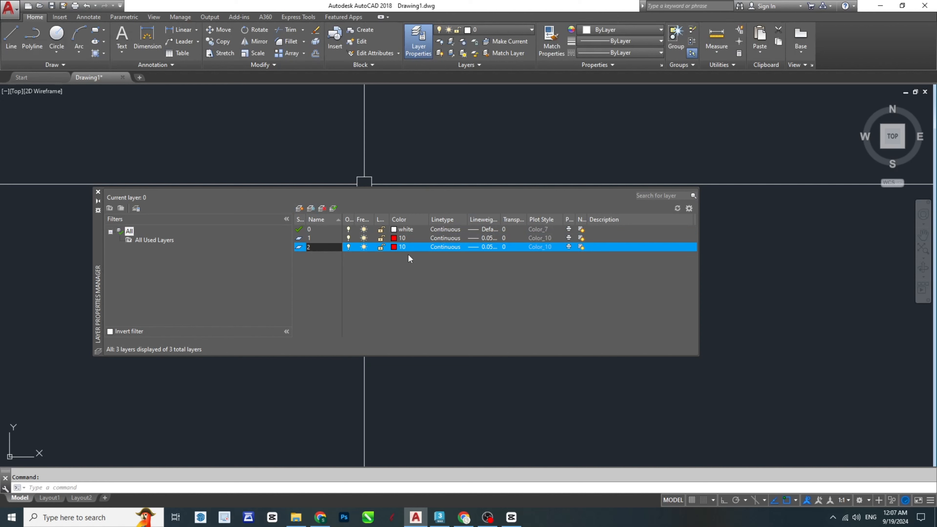
click(395, 247)
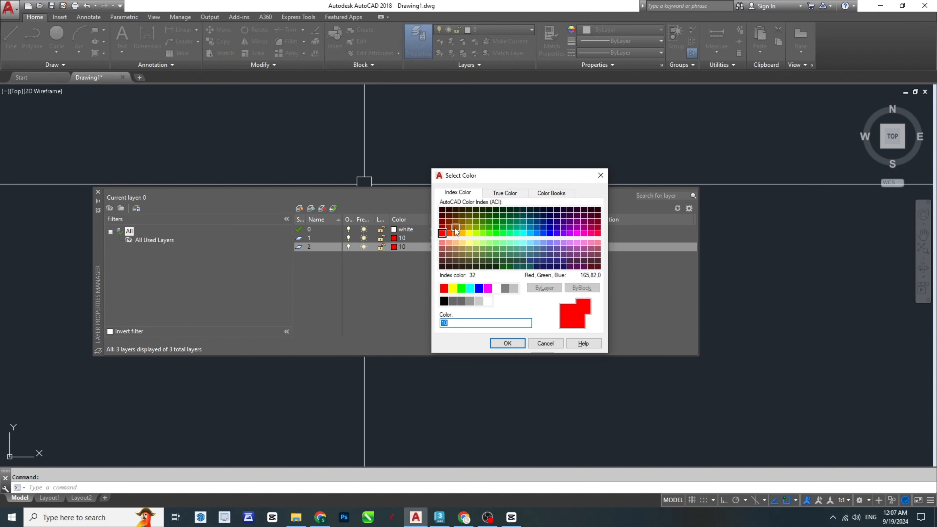
click(497, 227)
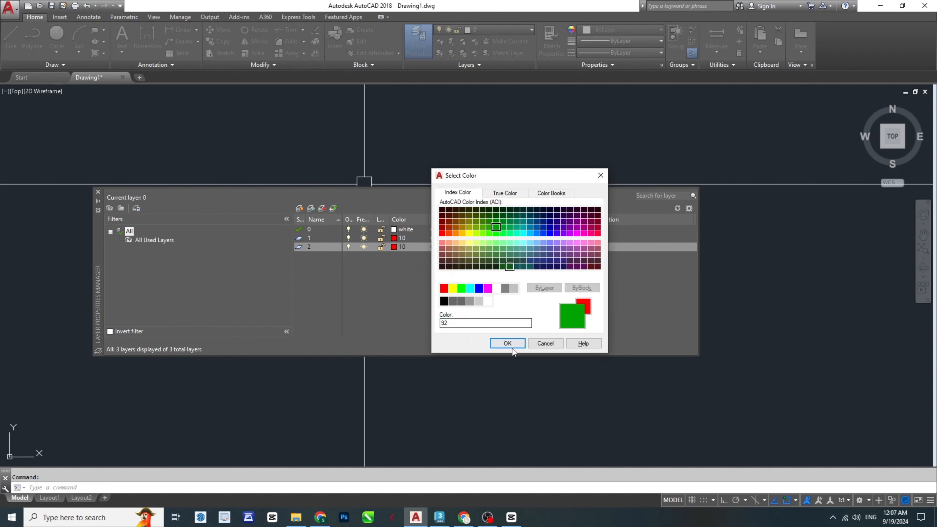
click(508, 343)
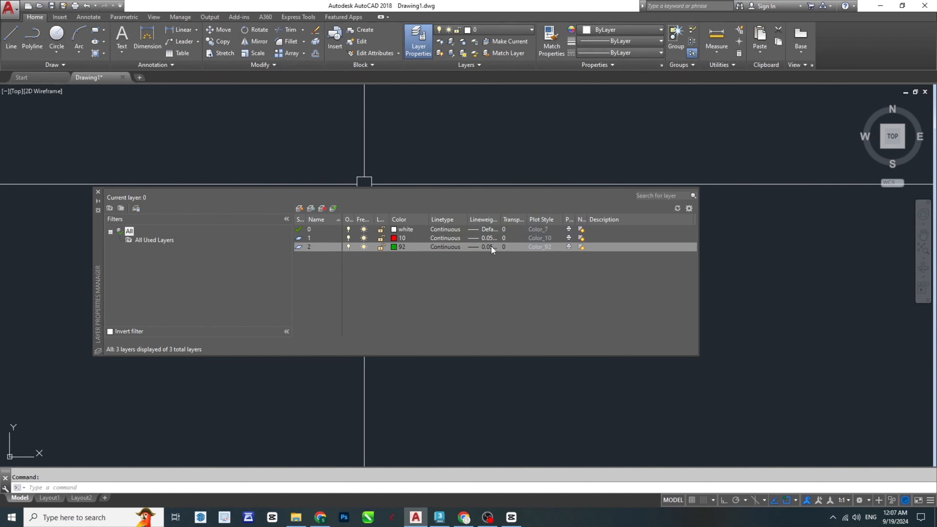
Step: Add a layer named 3 with the blue index color 160 and close the layer manager
click(299, 209)
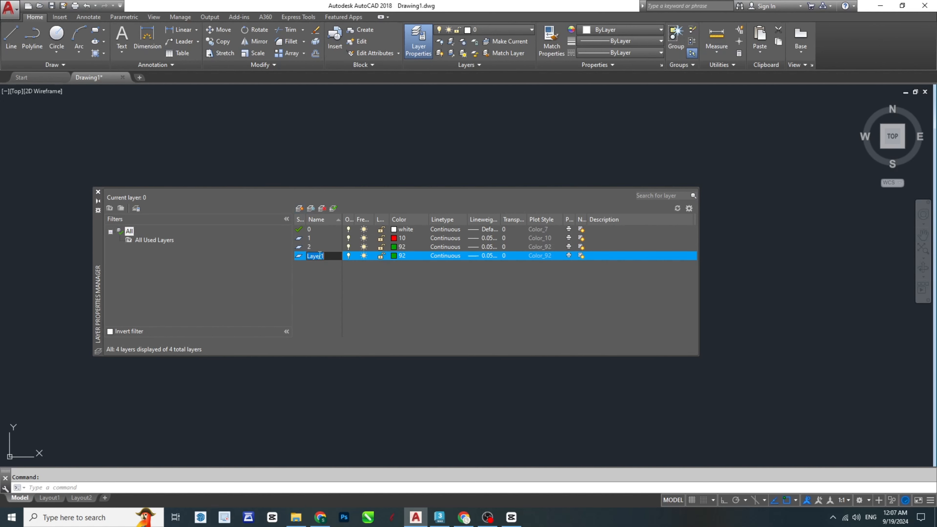
click(396, 255)
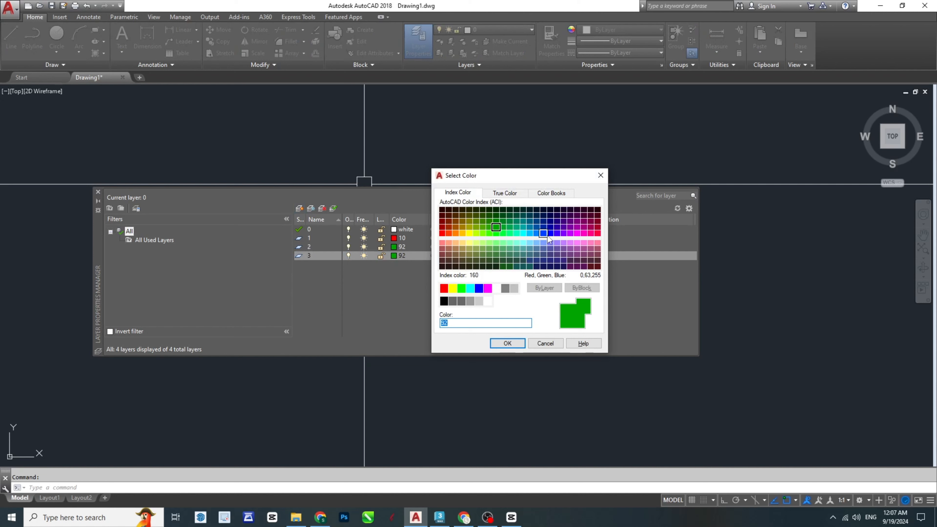
click(544, 234)
click(508, 344)
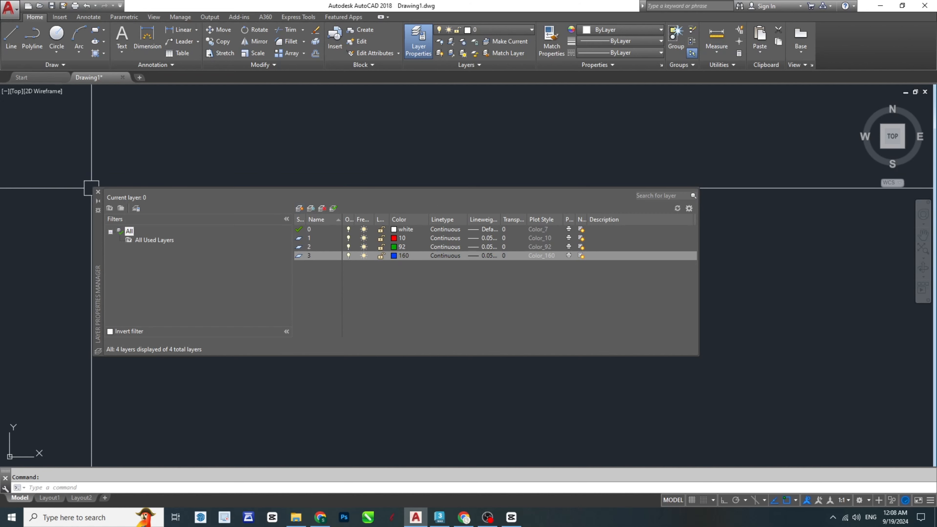
click(98, 191)
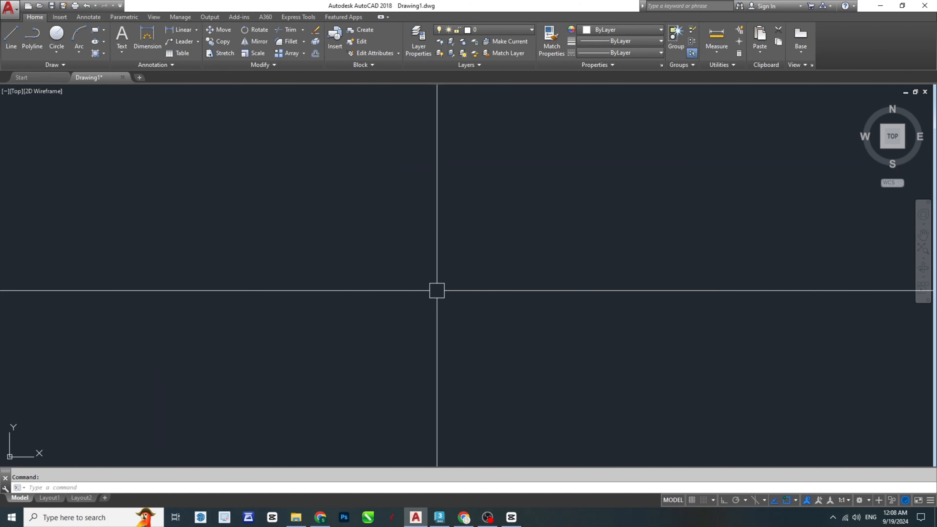
key(Escape)
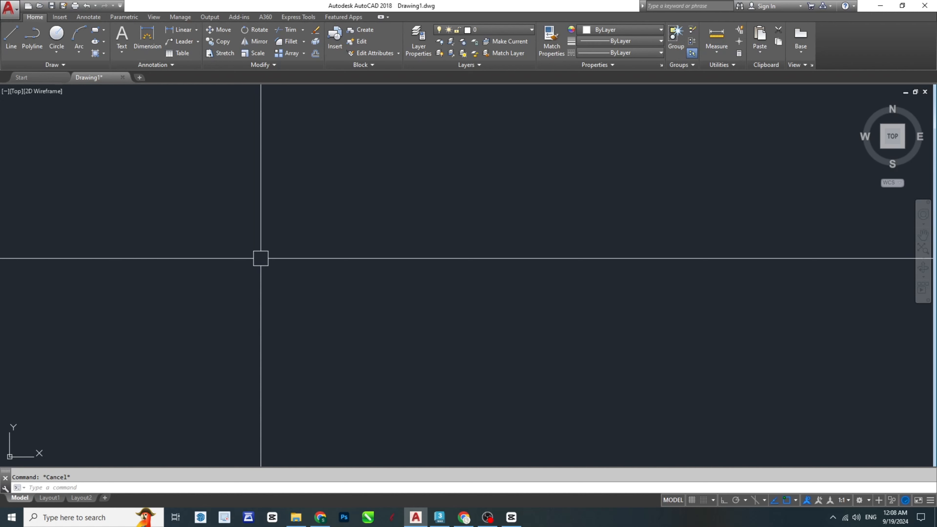
Step: Draw a rectangle 15 cm wide and 25 cm high
text(rec)
key(Return)
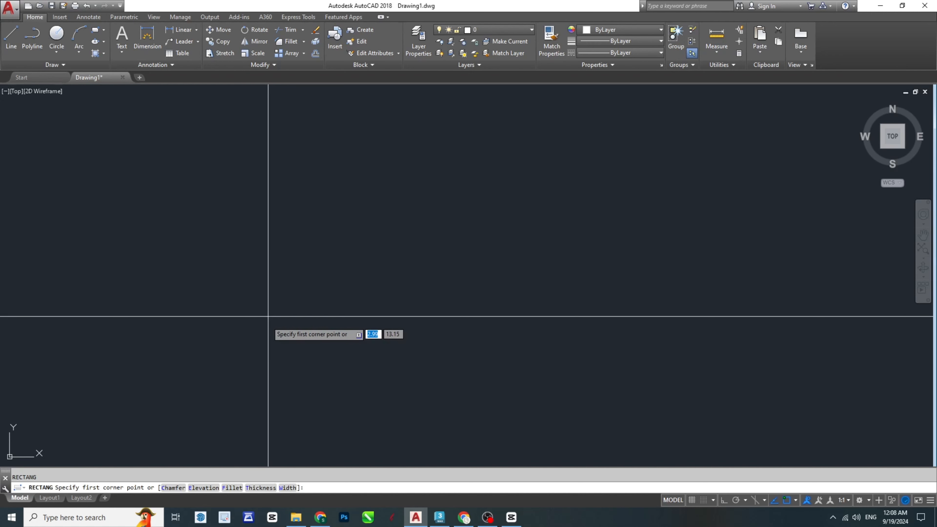
click(265, 337)
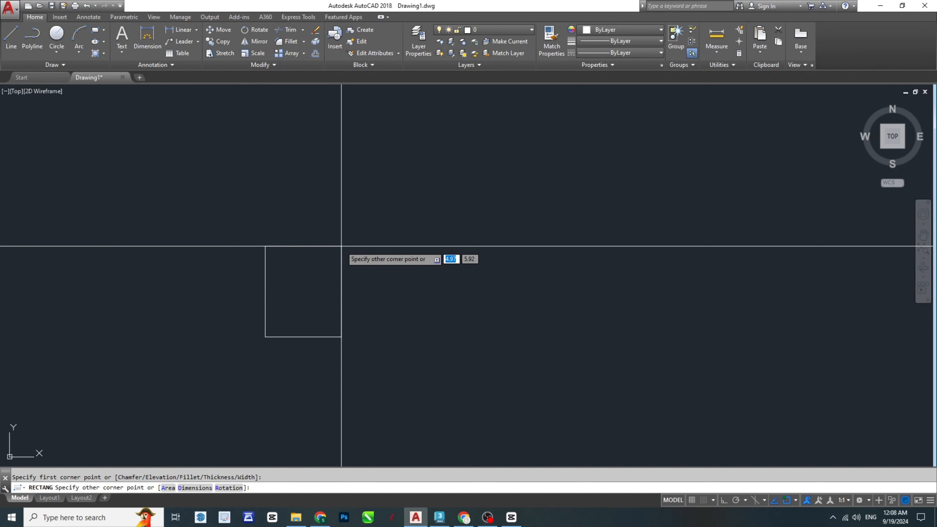
text(15)
key(Tab)
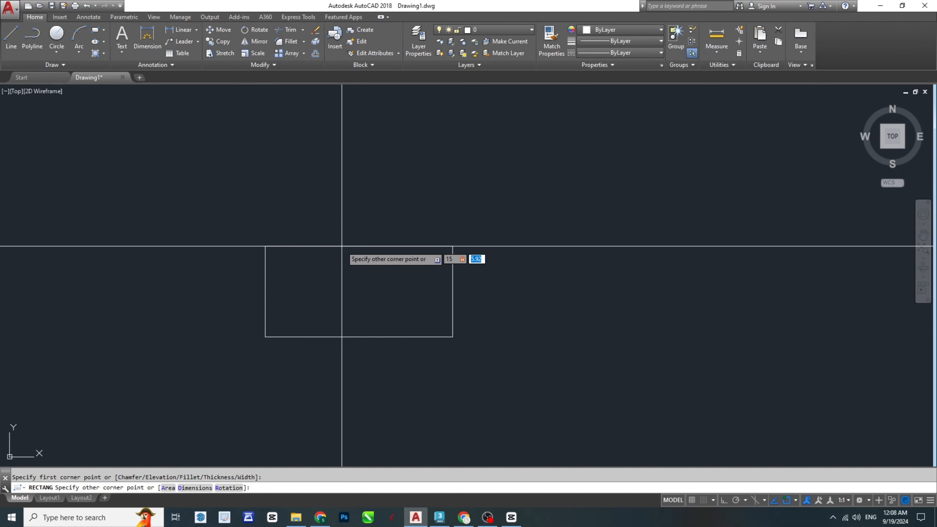
text(25)
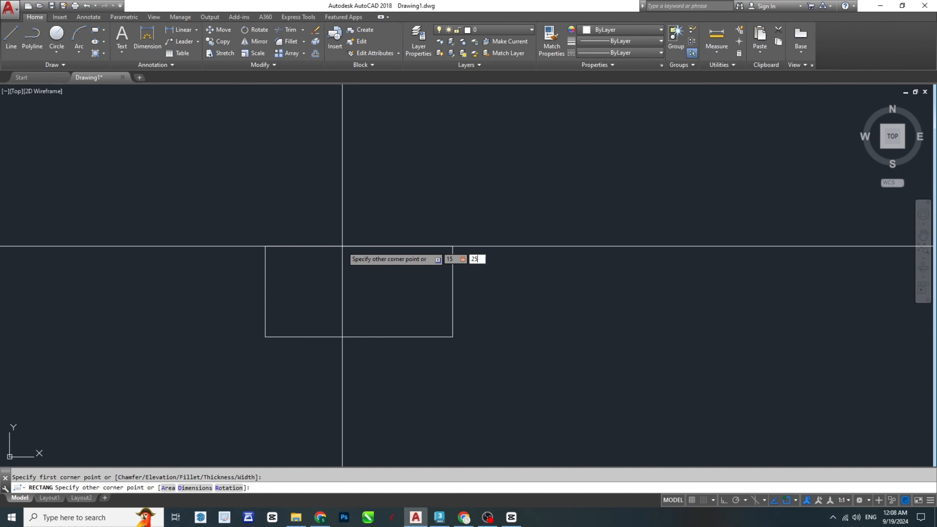
key(Return)
scroll(523, 288, down, 6)
scroll(522, 281, up, 2)
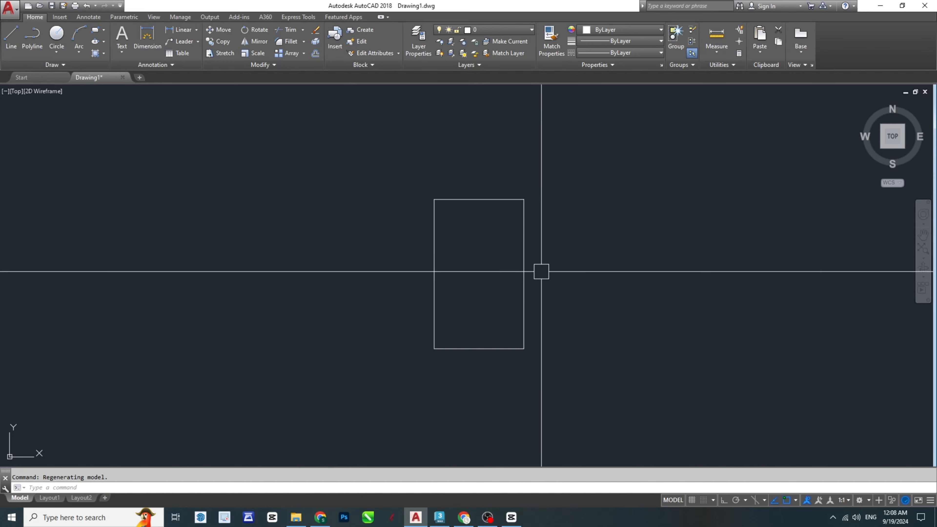
Step: With Ortho on, draw a horizontal line about 40 cm long to the right of the rectangle
middle_drag(542, 269, 459, 270)
text(l)
key(Return)
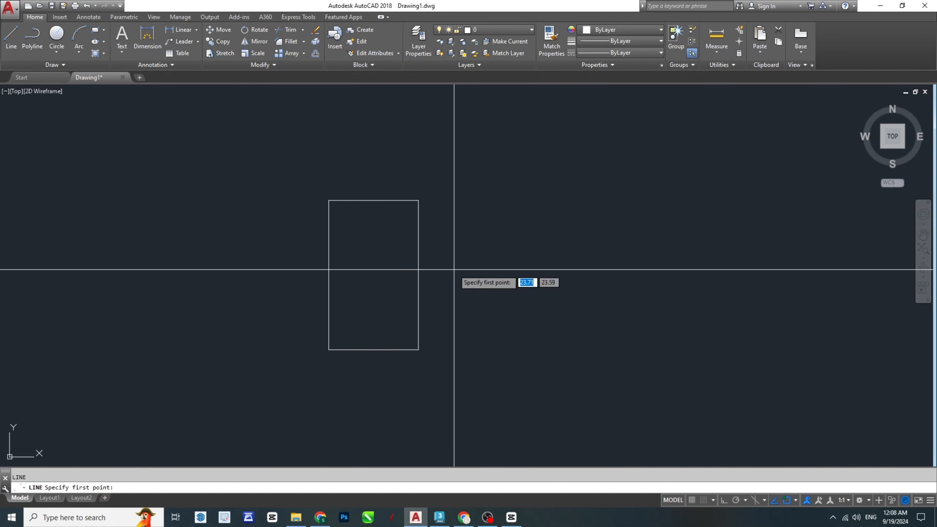
click(451, 267)
key(F8)
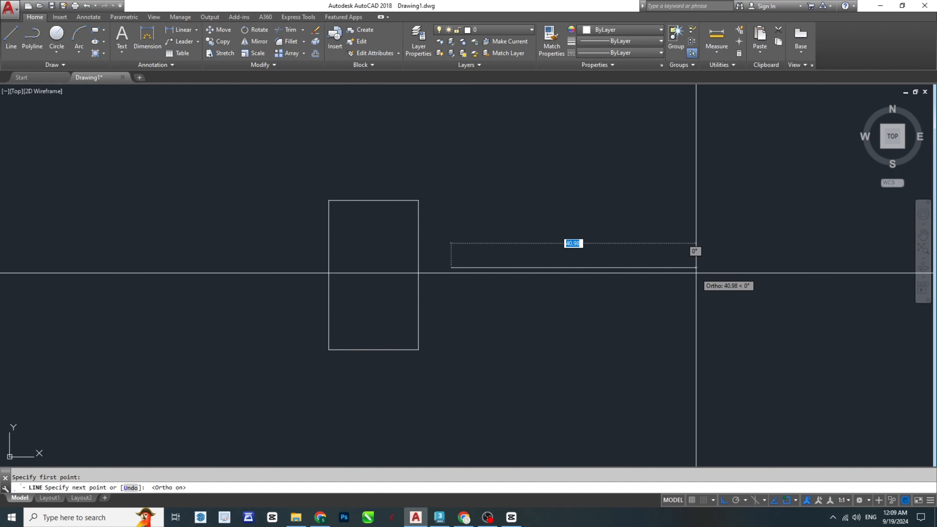
click(696, 274)
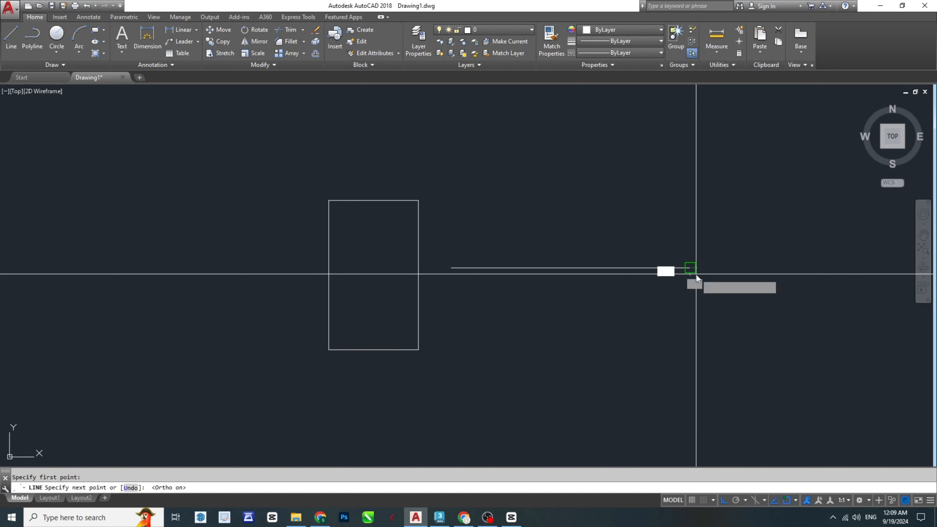
key(Escape)
middle_drag(689, 295, 606, 311)
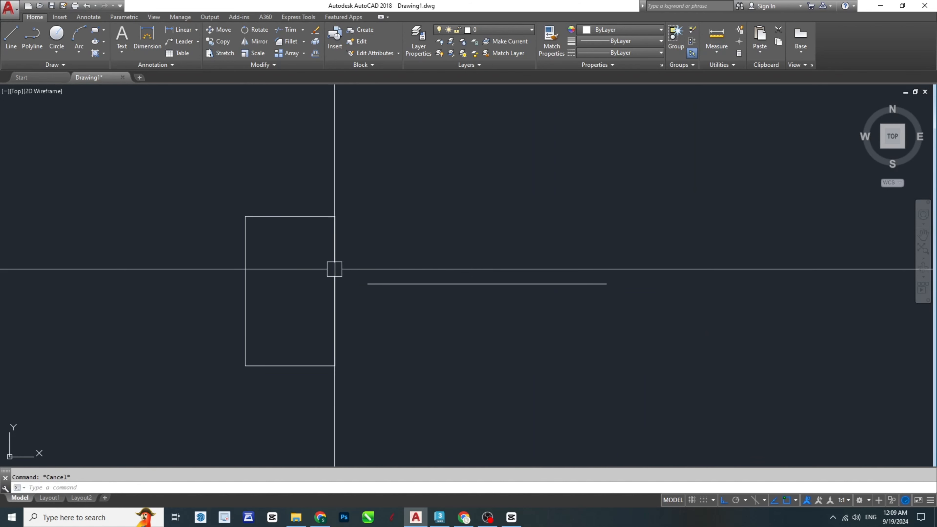
click(332, 250)
key(Escape)
click(377, 284)
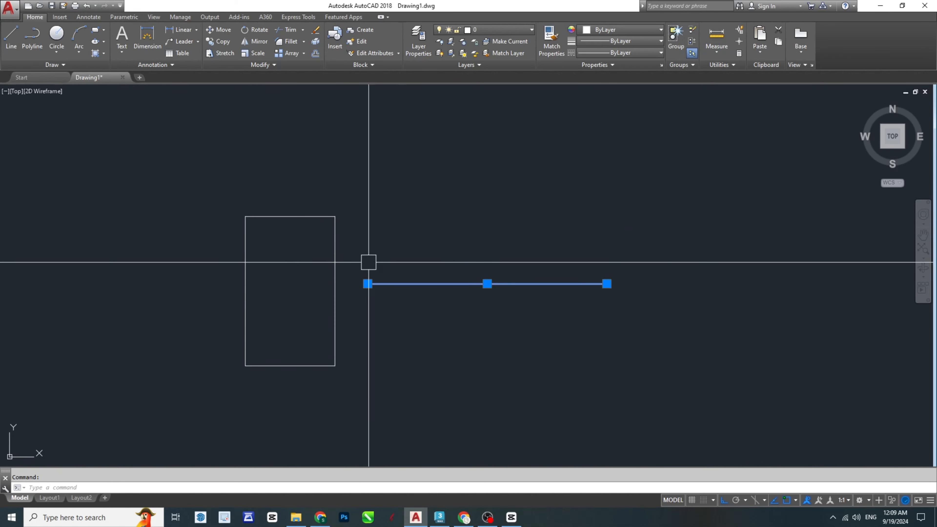
key(Escape)
click(335, 233)
click(372, 284)
key(Escape)
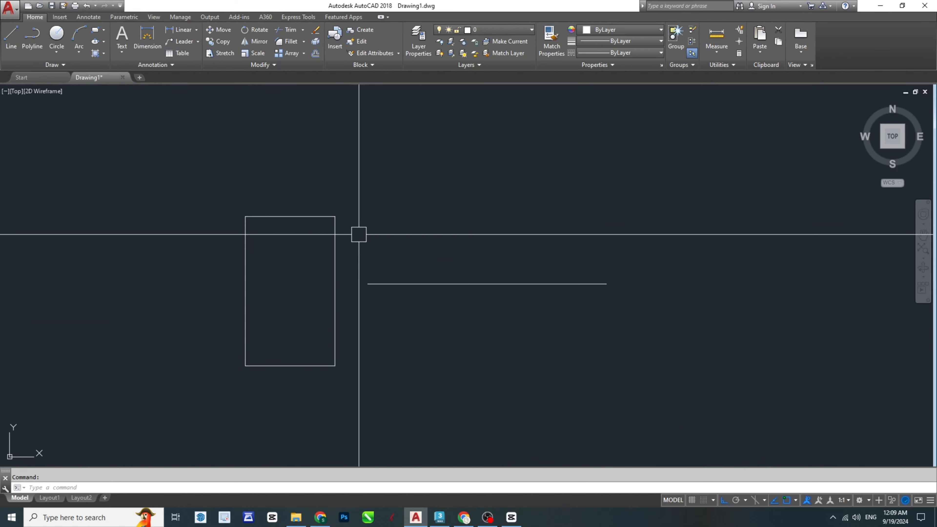
Step: Move the rectangle onto layer 1 and clear the selection
click(336, 239)
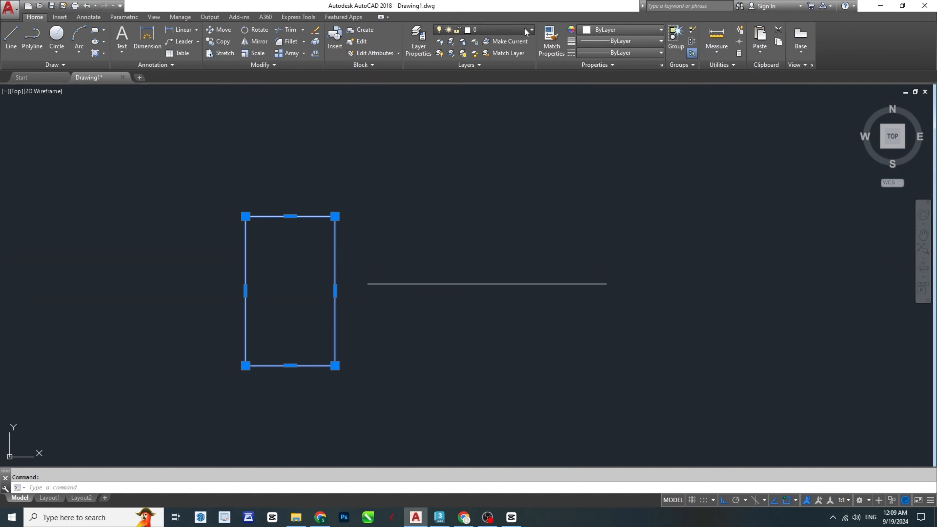
click(495, 30)
click(486, 55)
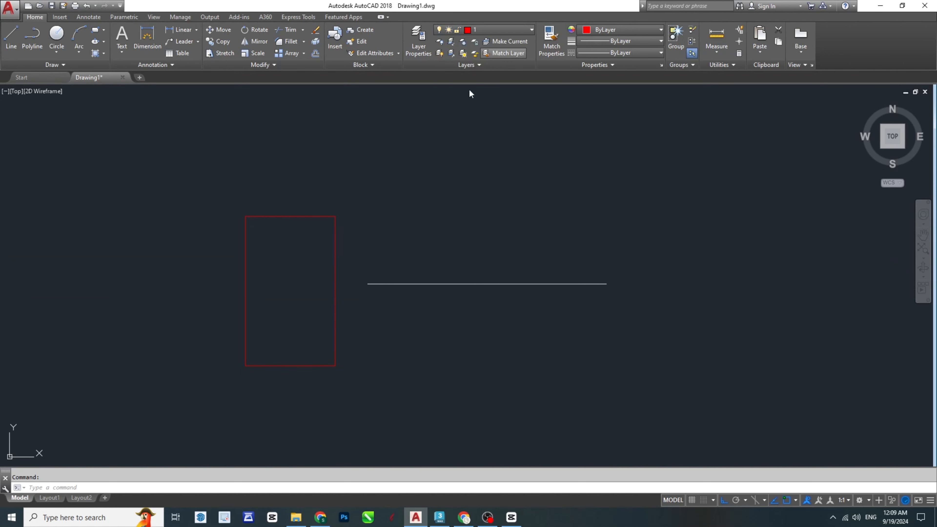
key(Escape)
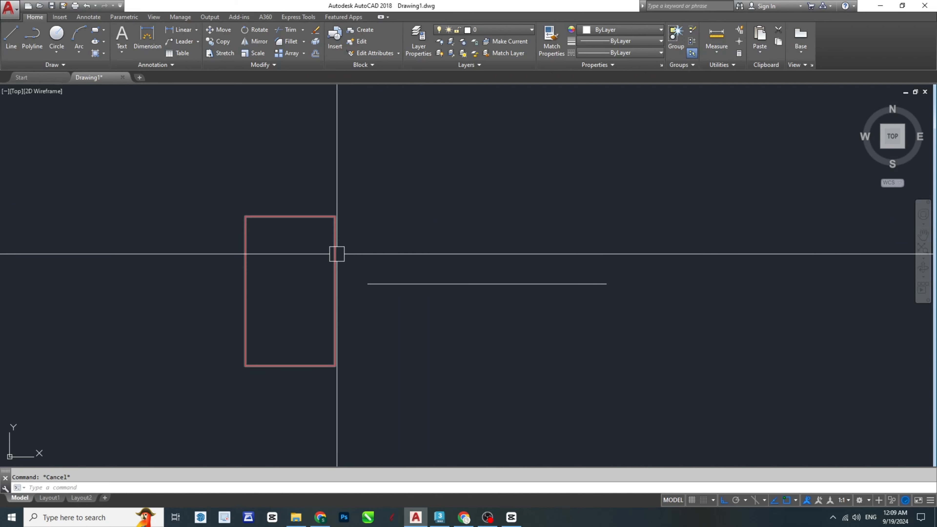
Step: Move the horizontal line onto layer 2 and clear the selection
click(410, 284)
click(532, 30)
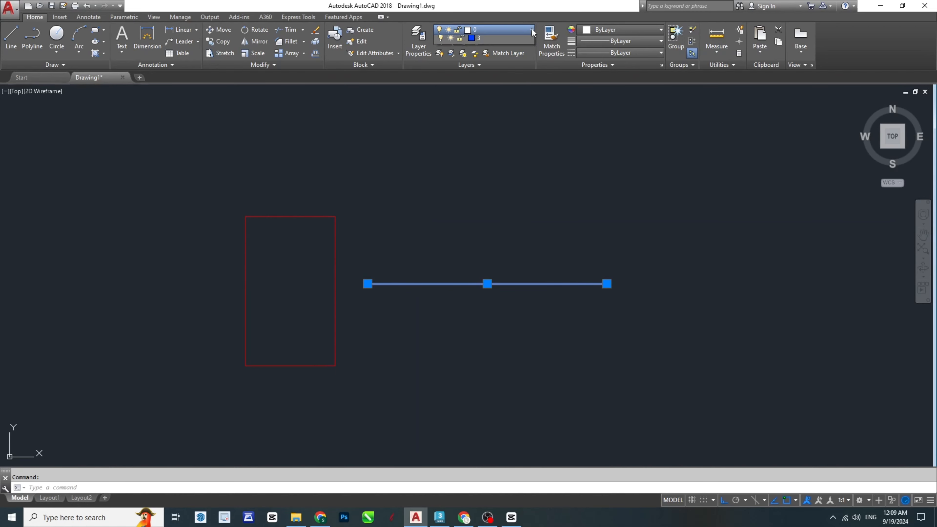
click(482, 56)
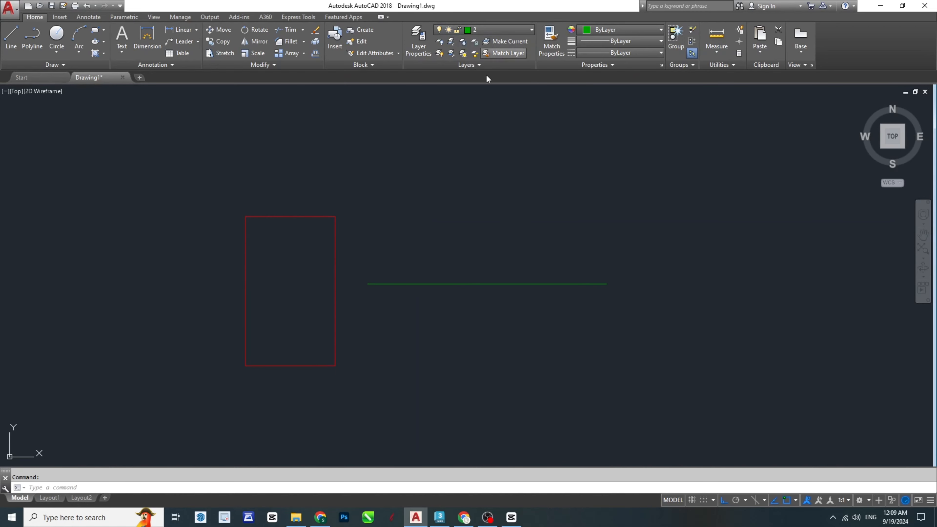
key(Escape)
middle_drag(477, 356, 516, 303)
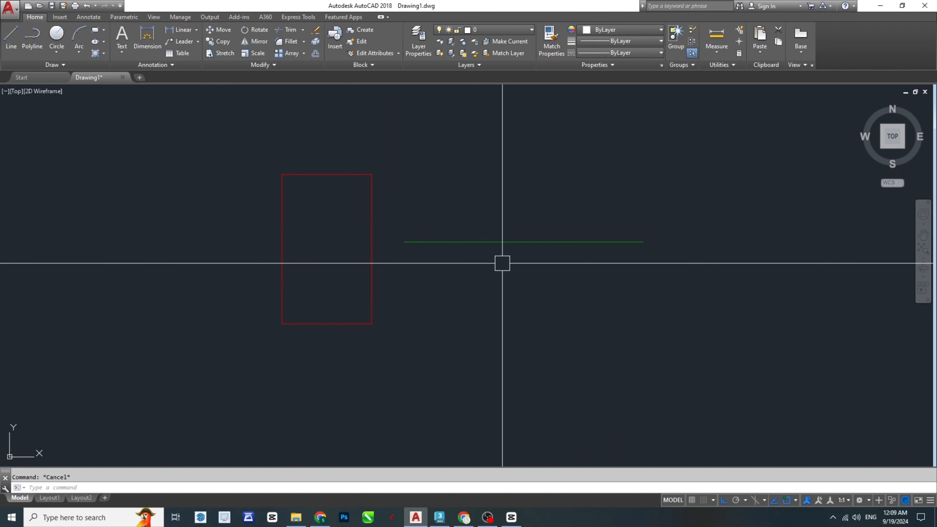
Step: Turn off layer 2 to hide the green line
click(503, 242)
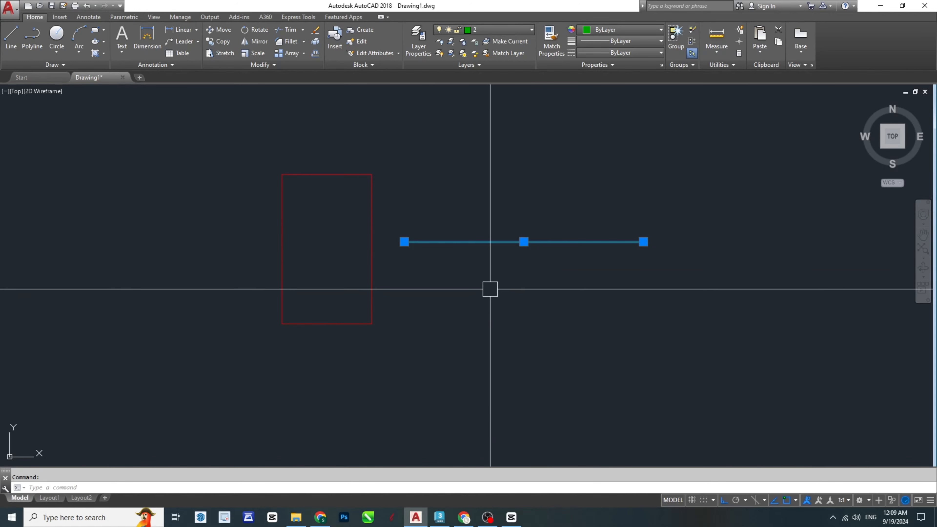
key(Escape)
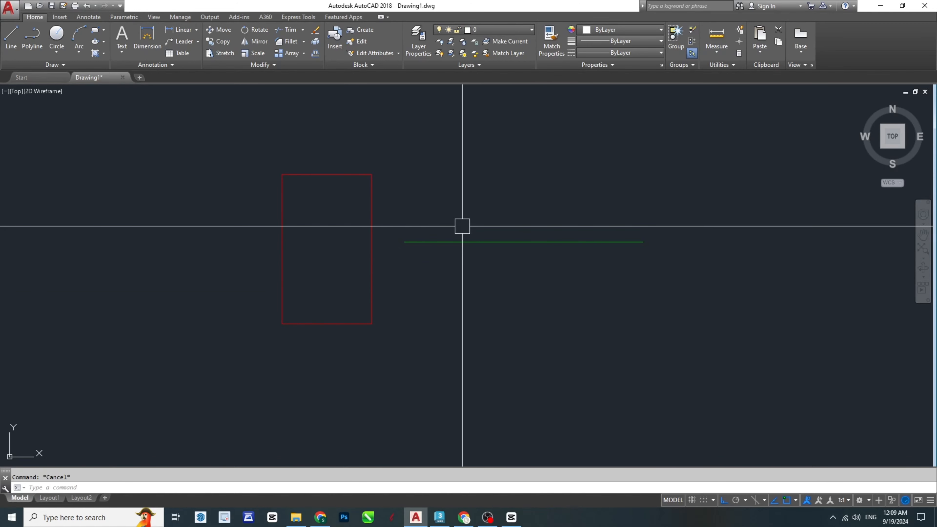
click(525, 29)
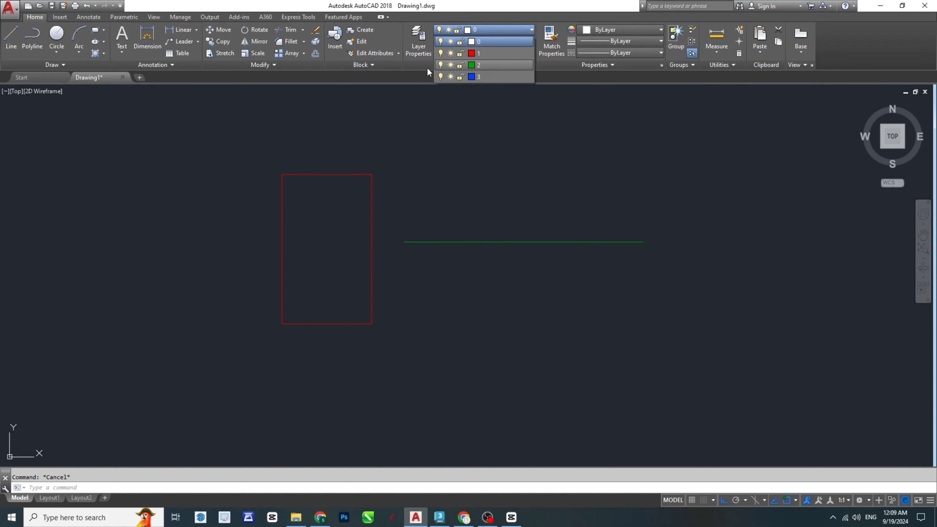
click(441, 65)
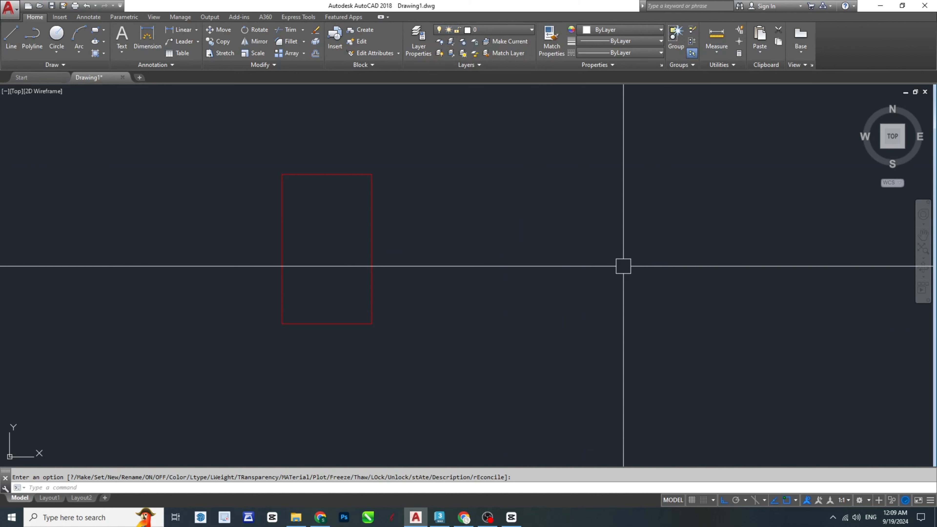
Step: Turn layer 2 back on
click(499, 30)
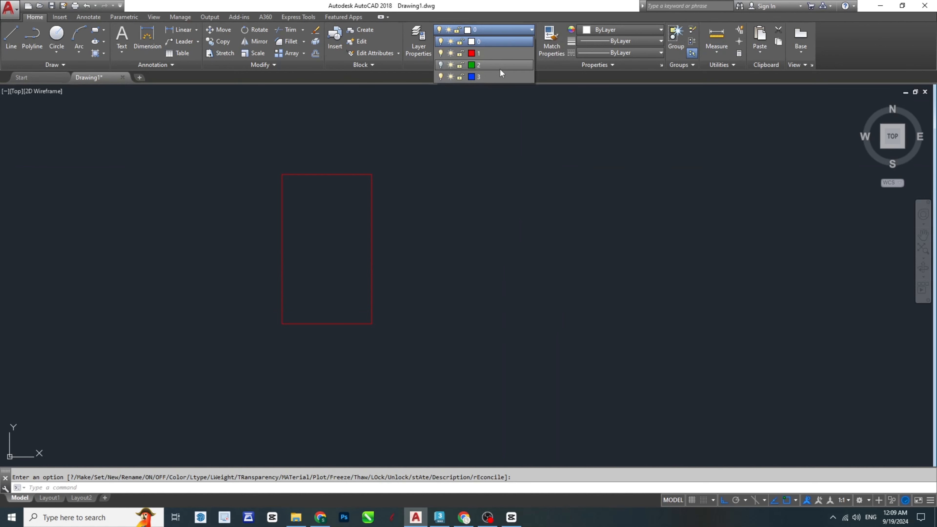
click(441, 65)
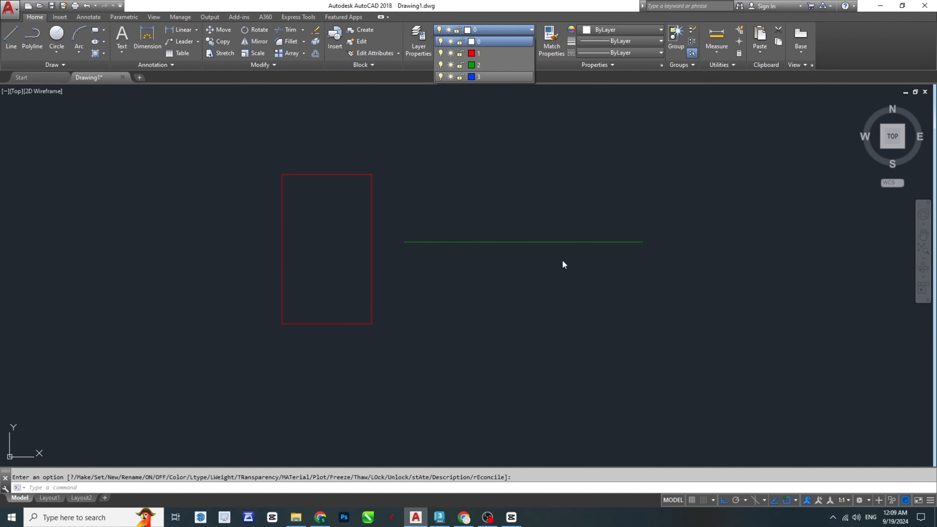
click(563, 265)
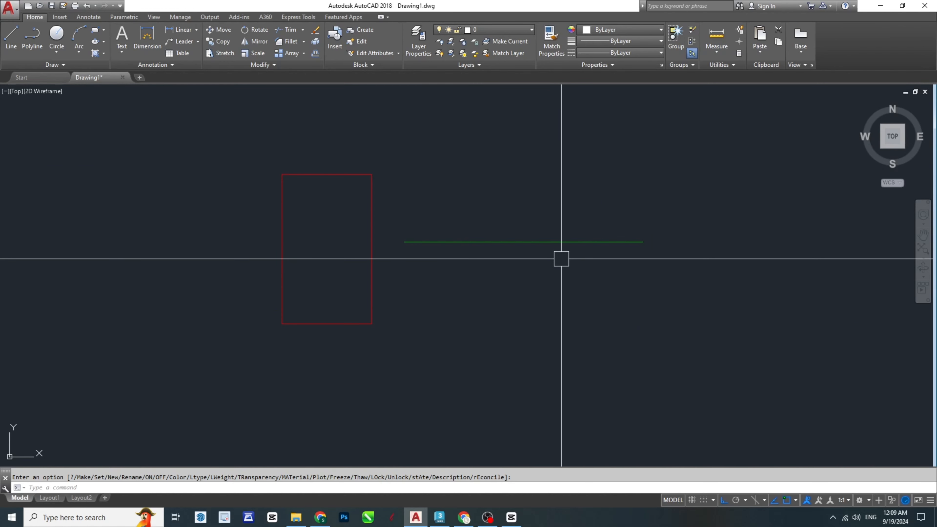
middle_drag(403, 242, 514, 249)
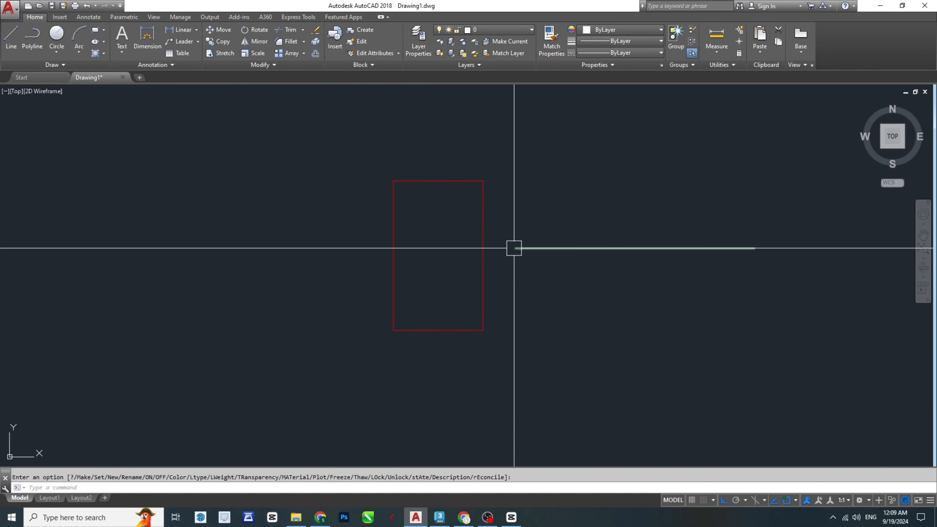
key(Escape)
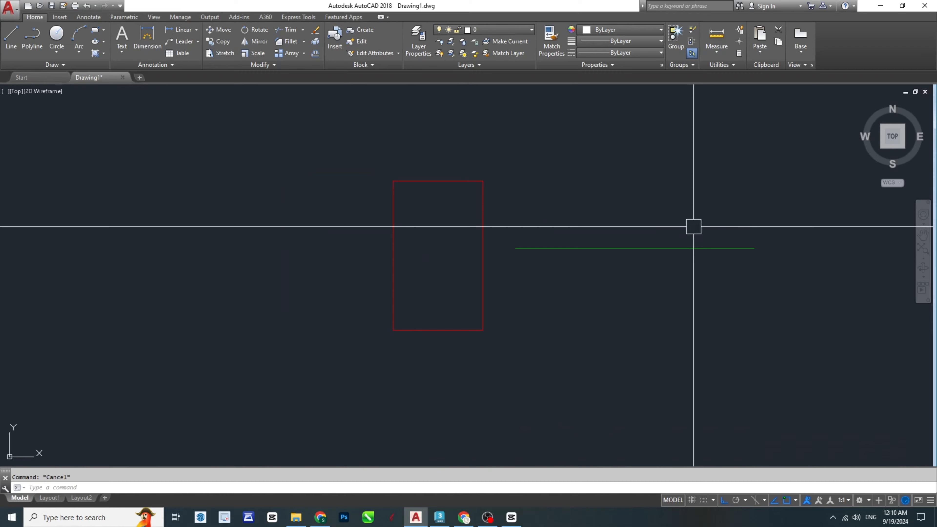
Step: Select both the rectangle and the line and erase them
click(818, 288)
click(364, 157)
scroll(576, 236, up, 1)
middle_drag(575, 236, 516, 249)
key(Delete)
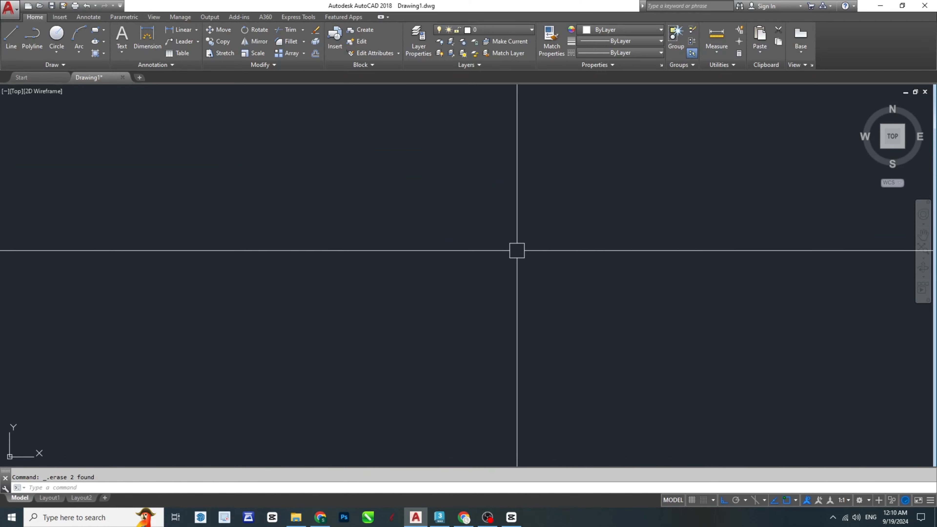
key(Escape)
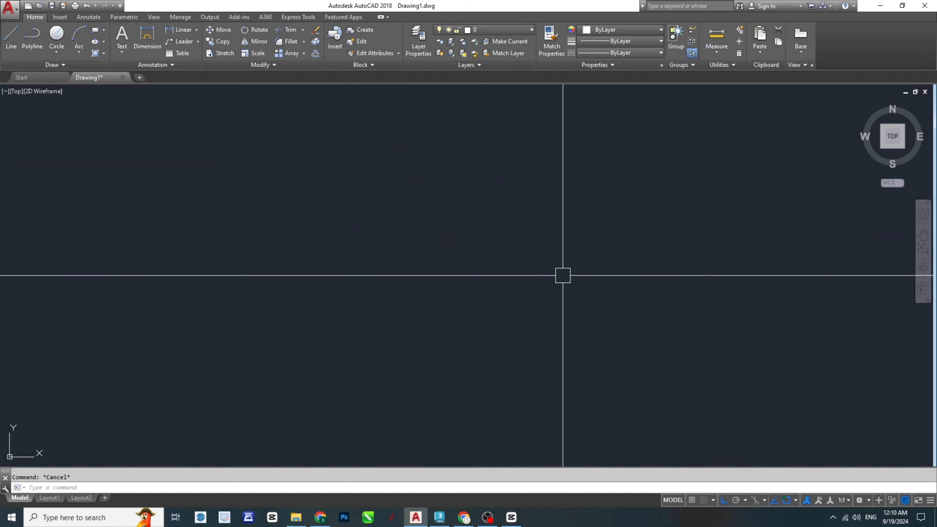
Step: Undo the erasure of the rectangle and the line
key(ctrl+z)
key(Escape)
mouse_move(364, 300)
middle_down()
mouse_move(400, 297)
mouse_move(487, 235)
mouse_move(513, 252)
middle_up()
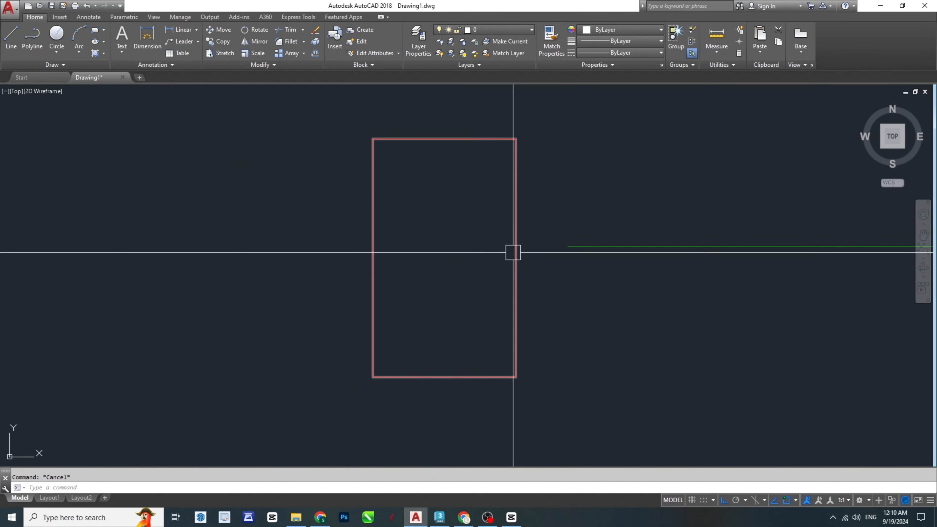
Step: Add a vertical linear dimension to the rectangle's left side, placing the dimension line just outside it
mouse_move(513, 252)
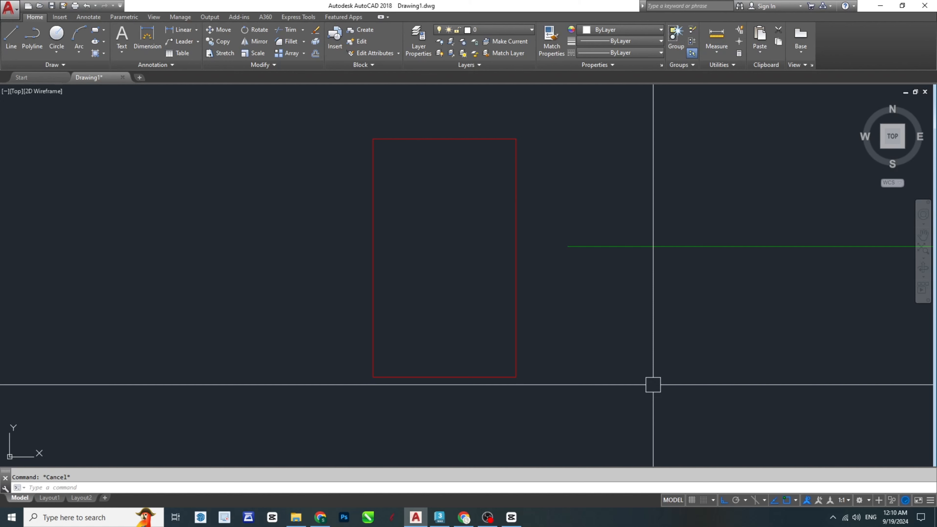
click(371, 165)
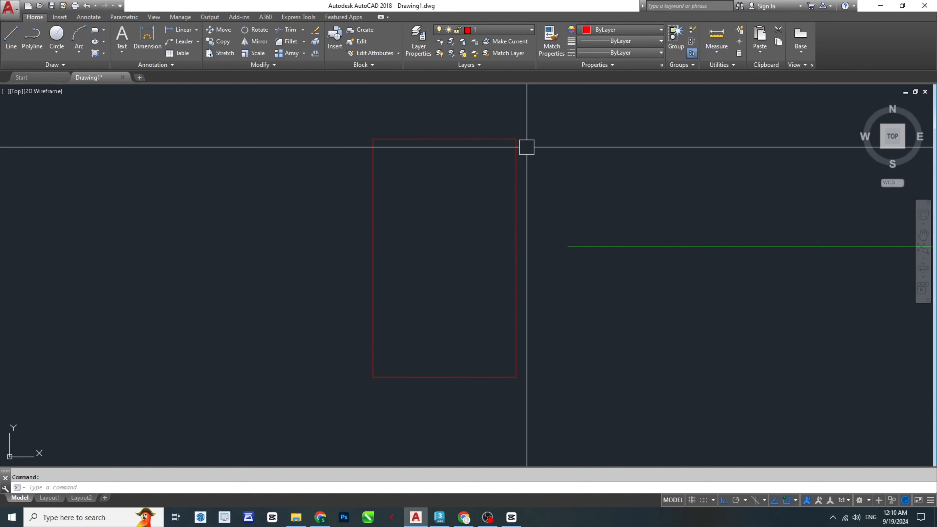
key(Escape)
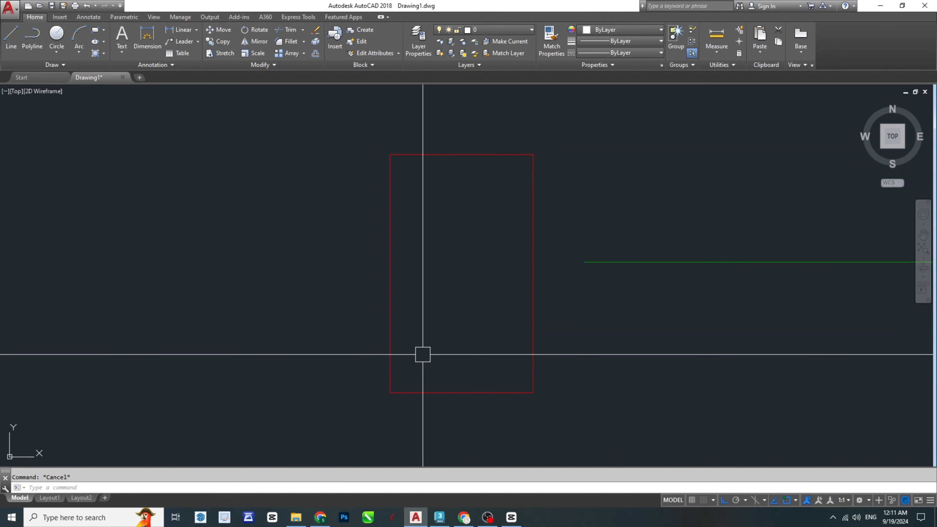
text(DLI)
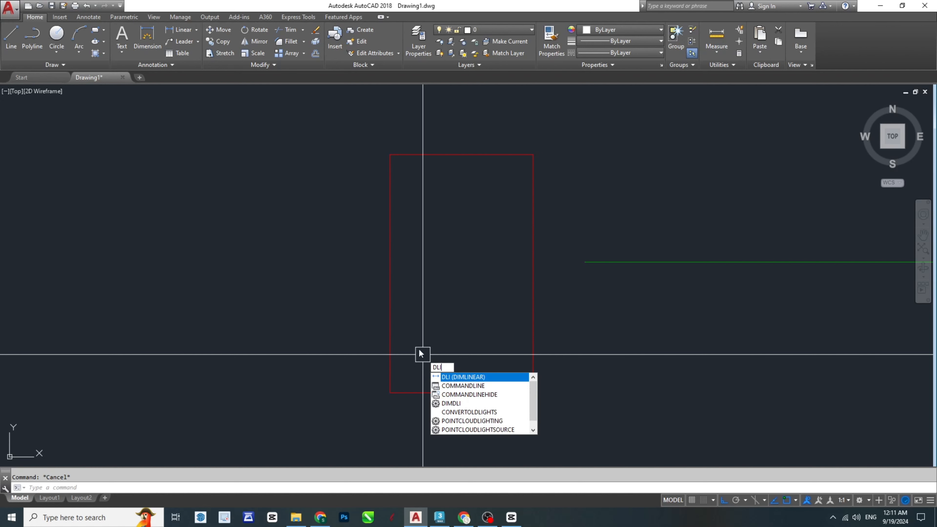
key(Return)
click(390, 393)
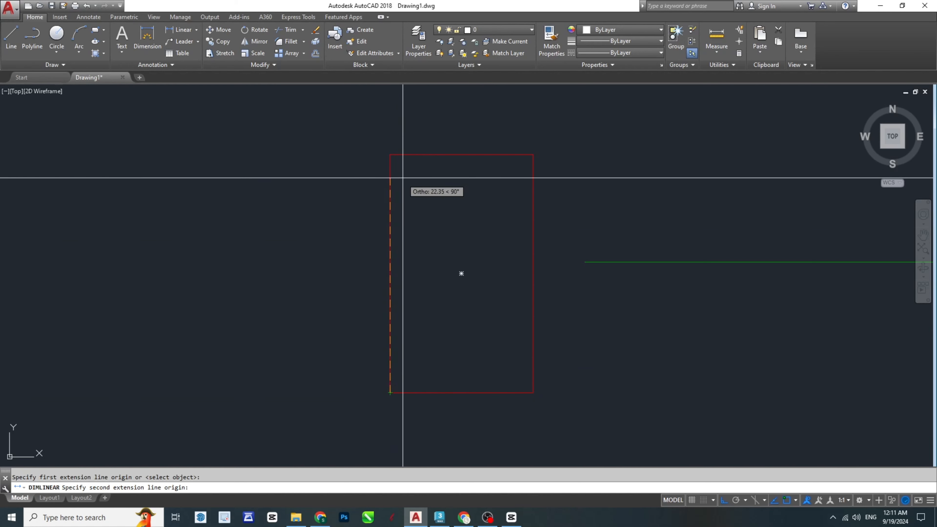
click(390, 154)
click(369, 179)
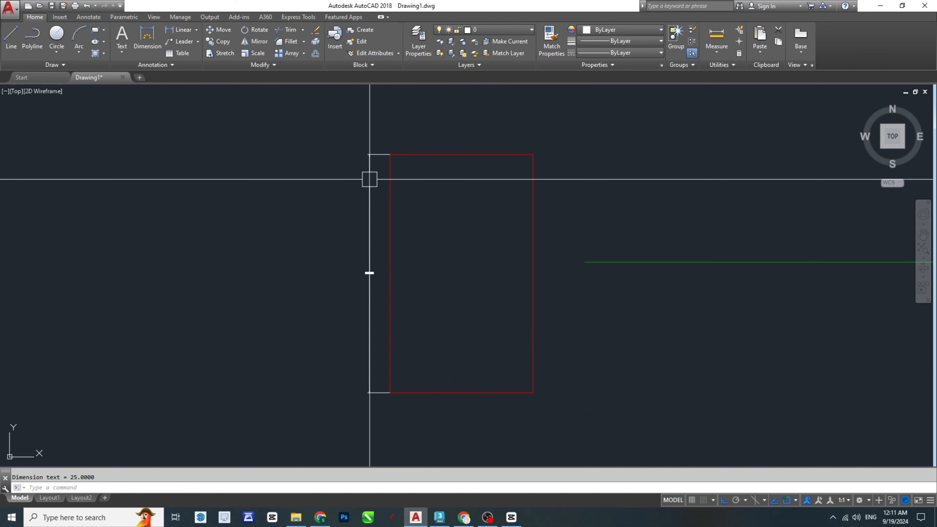
Step: Add a horizontal linear dimension across the rectangle's top edge, placing the dimension line just above it
scroll(373, 283, up, 10)
scroll(399, 273, down, 4)
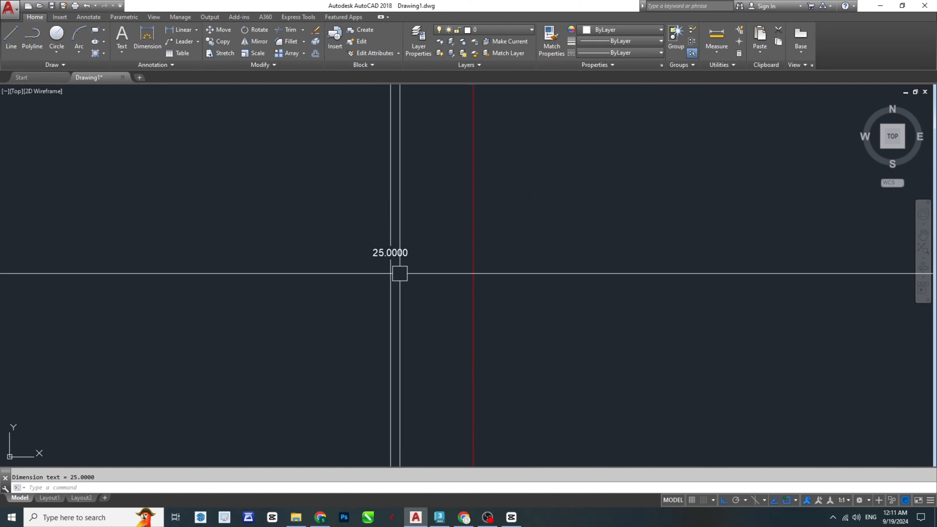
scroll(400, 273, down, 4)
middle_drag(410, 212, 401, 193)
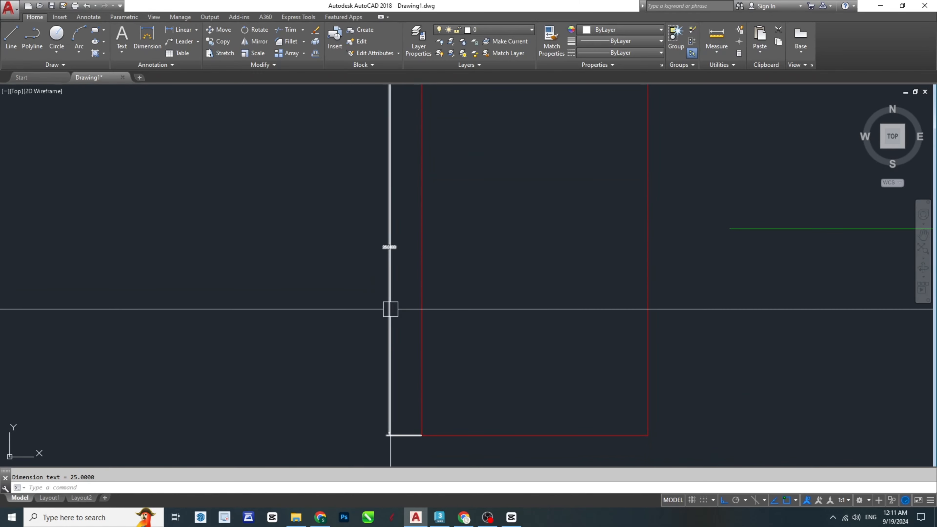
scroll(426, 277, down, 1)
middle_drag(451, 160, 379, 377)
scroll(406, 302, up, 1)
scroll(404, 268, up, 1)
key(space)
click(383, 268)
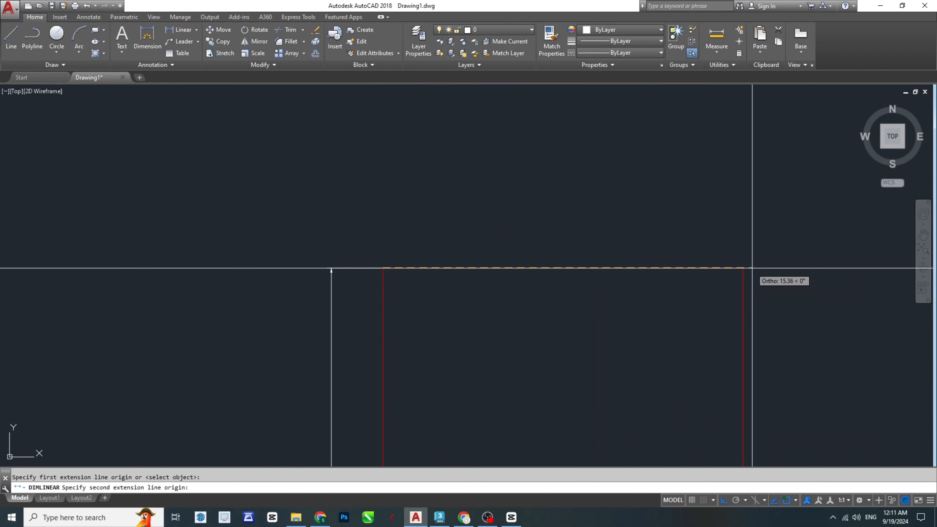
click(742, 268)
click(632, 237)
Step: Examine the readability of the text and arrowheads on the rectangle's two dimensions at different zoom levels
middle_drag(607, 350, 553, 232)
scroll(553, 232, down, 2)
scroll(452, 364, up, 2)
middle_drag(465, 257, 451, 384)
scroll(448, 275, down, 1)
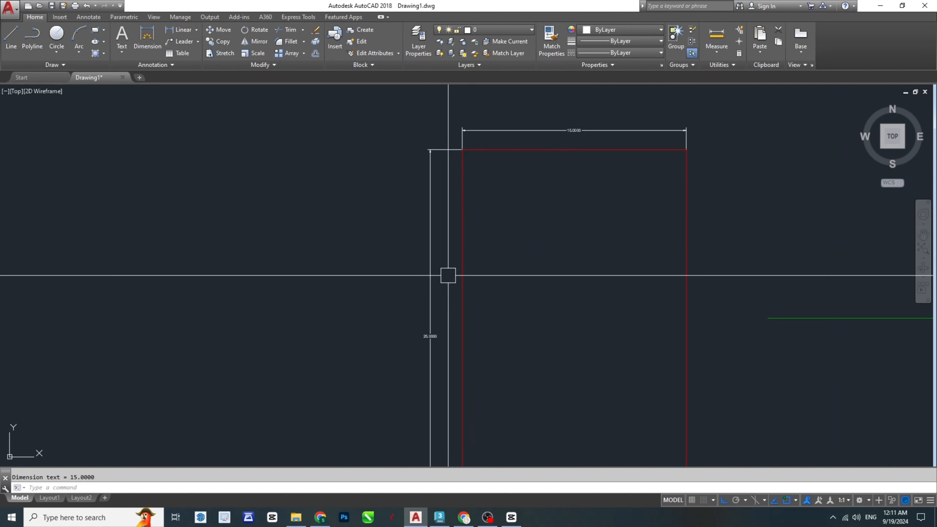
scroll(582, 126, up, 2)
scroll(375, 134, down, 2)
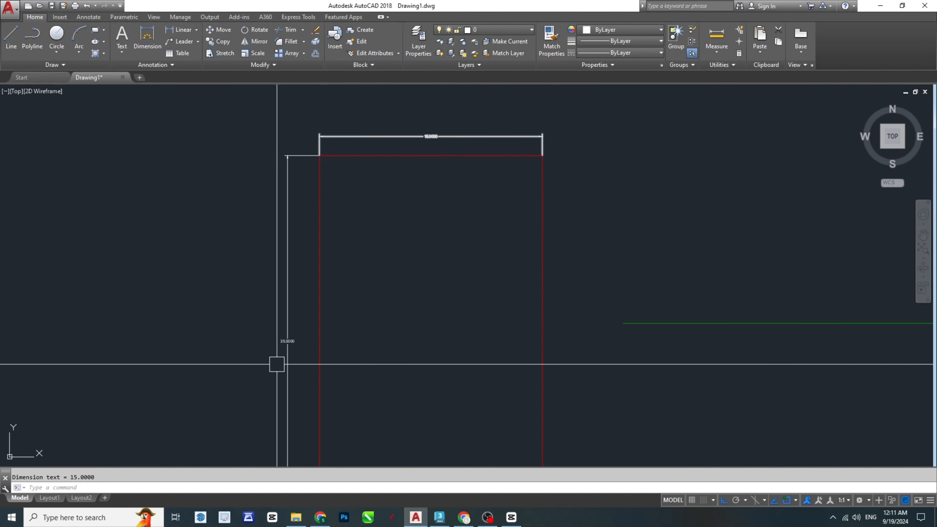
middle_drag(331, 349, 413, 299)
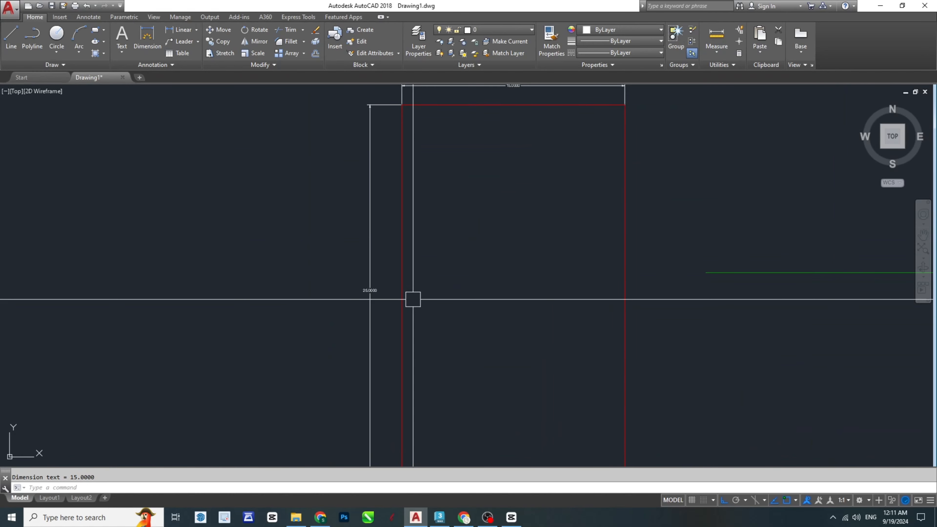
scroll(444, 288, down, 2)
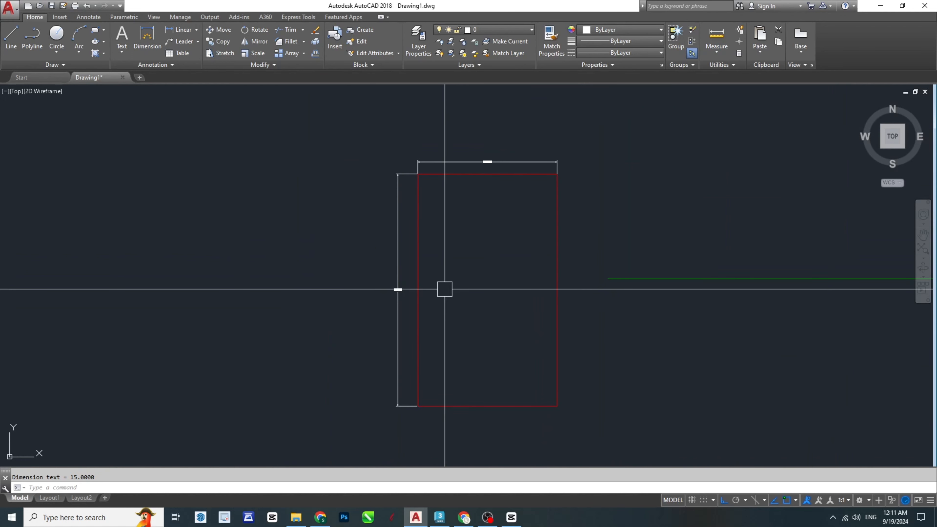
scroll(450, 289, up, 5)
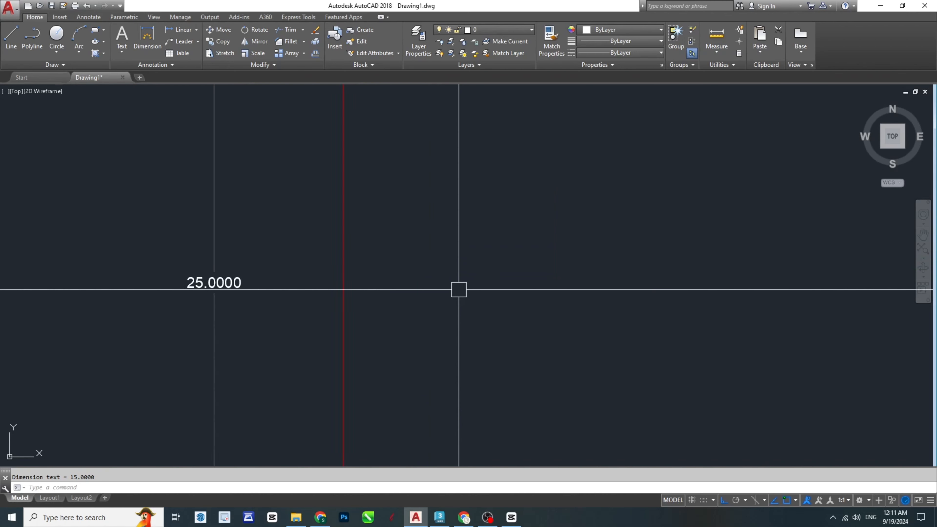
scroll(462, 290, down, 5)
middle_drag(580, 305, 492, 313)
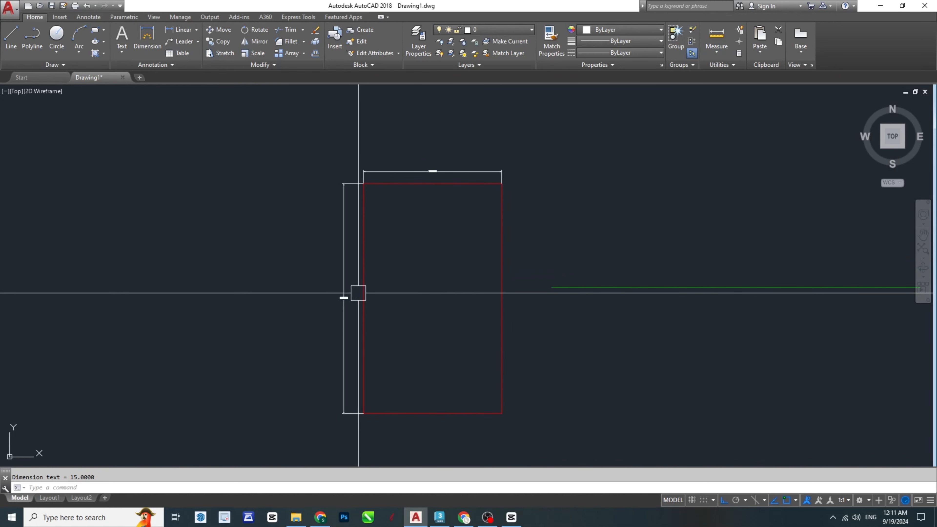
scroll(355, 295, up, 4)
scroll(349, 300, down, 4)
scroll(341, 306, up, 5)
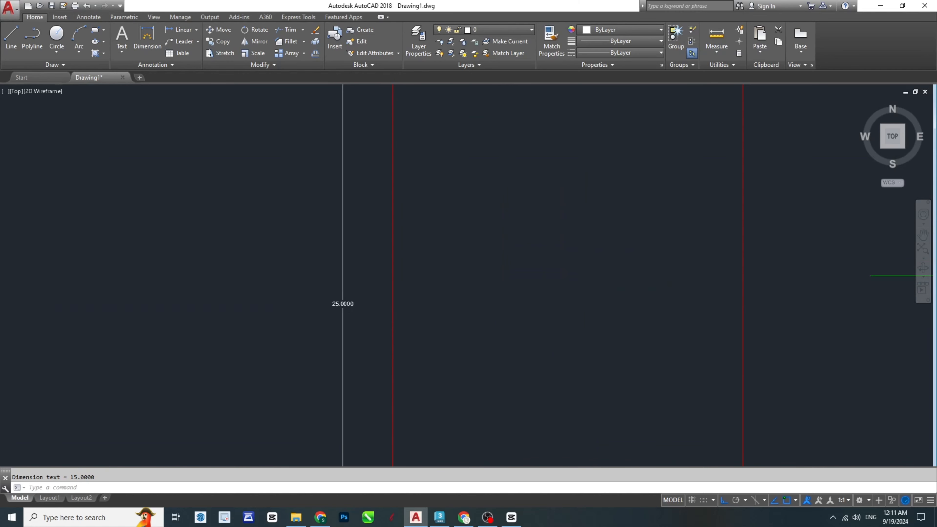
scroll(316, 312, down, 5)
Step: Open the Standard dimension style for modification
text(d)
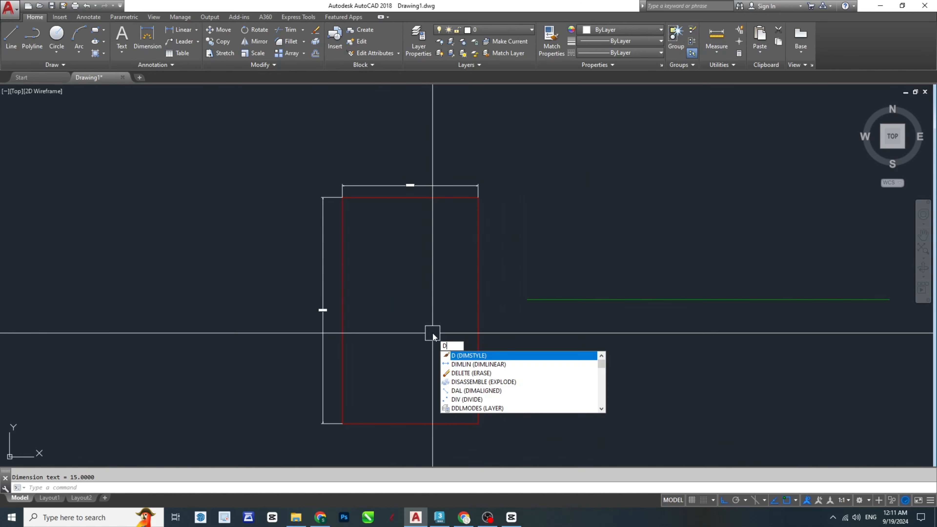
key(Return)
drag(425, 167, 446, 177)
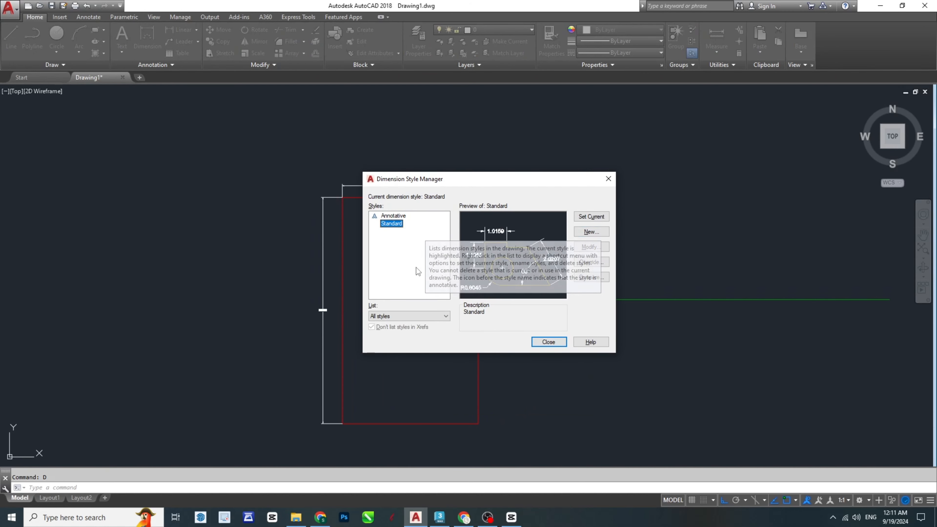
click(392, 223)
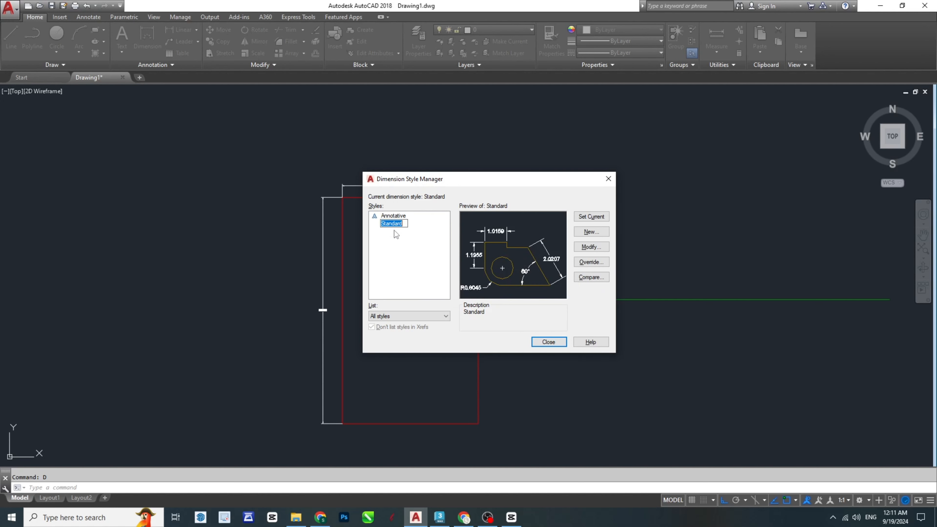
click(404, 239)
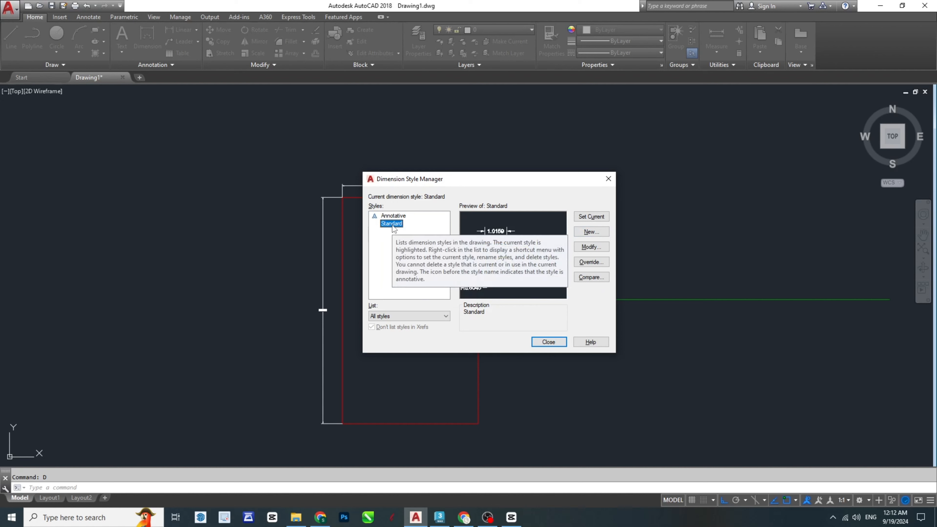
click(591, 249)
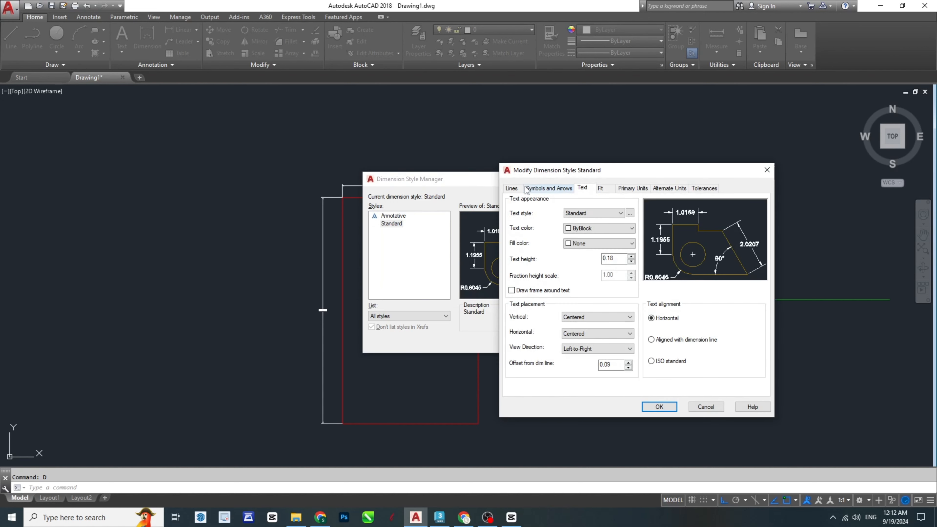
Step: Set the Standard style's dimension line color to Yellow and its extension line color to Green
click(511, 189)
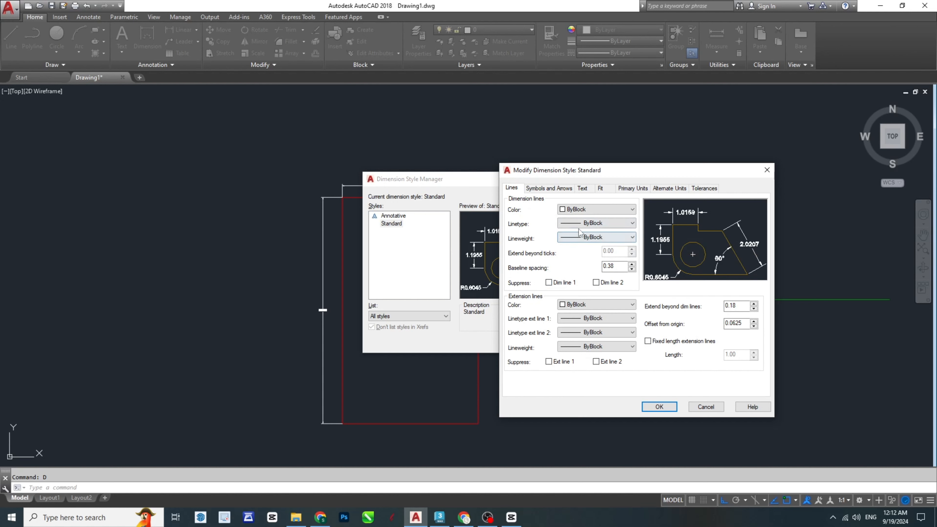
click(577, 214)
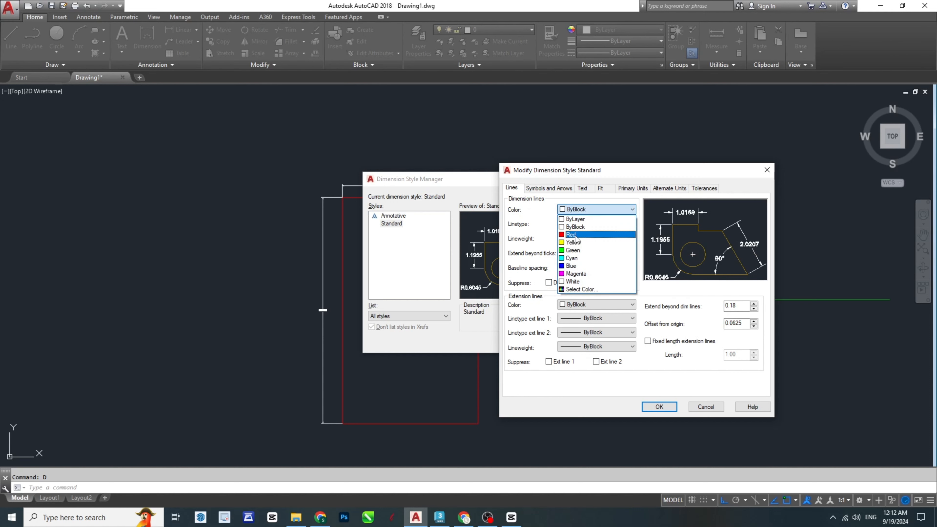
click(575, 242)
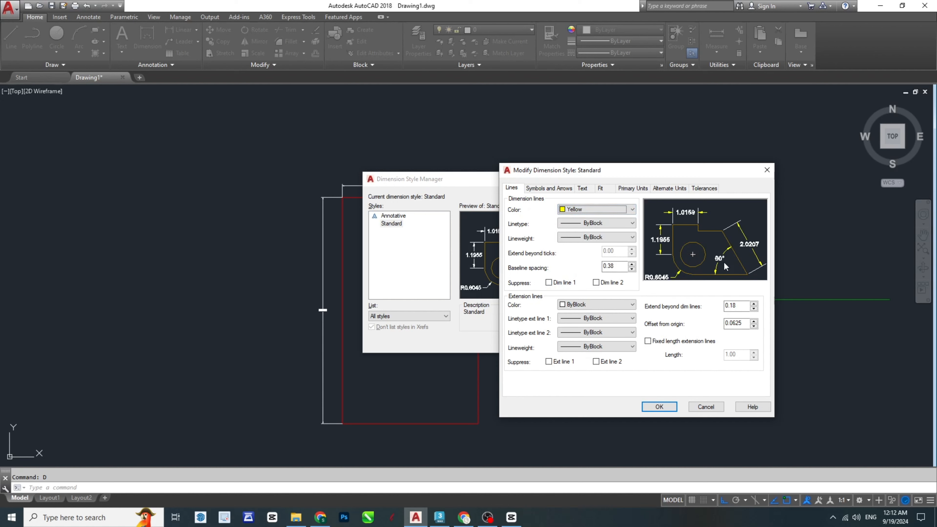
click(592, 305)
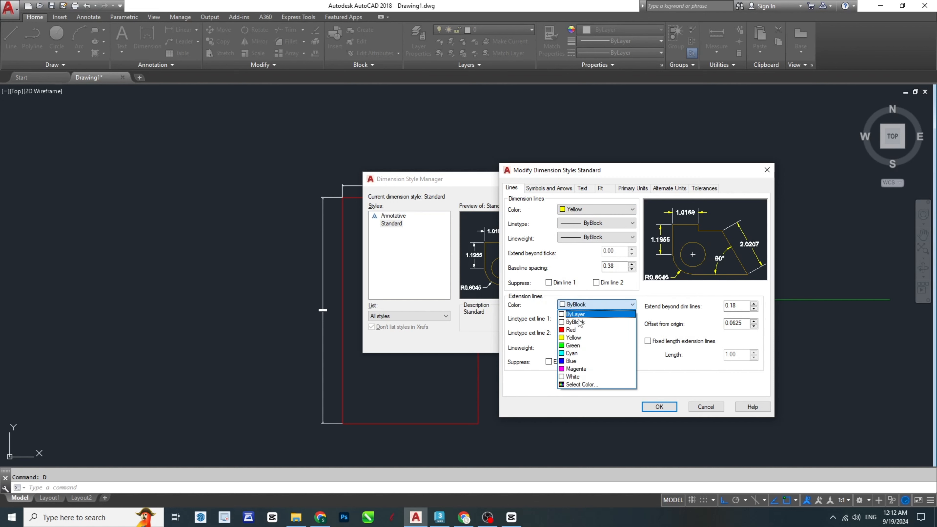
click(574, 346)
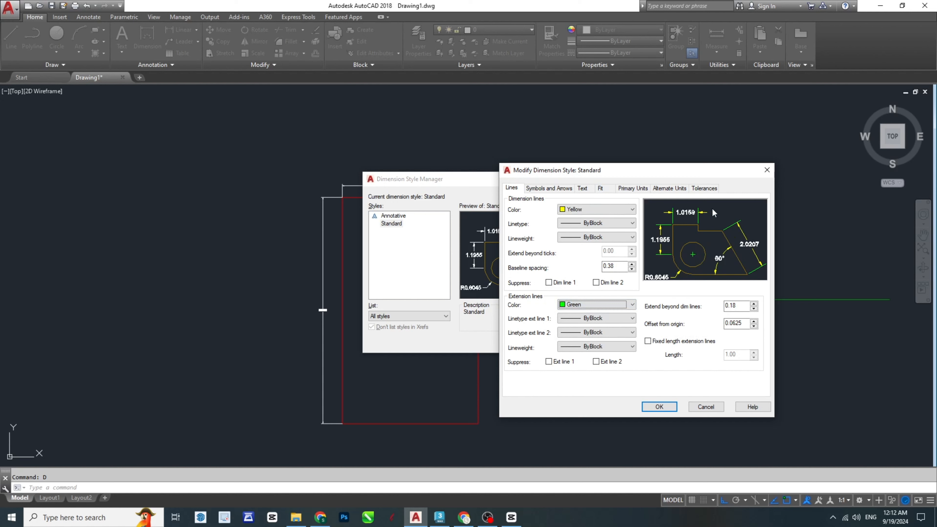
double_click(614, 267)
click(745, 306)
Step: Change the first, second and leader arrowheads to Oblique and set the arrow size to 2
click(561, 188)
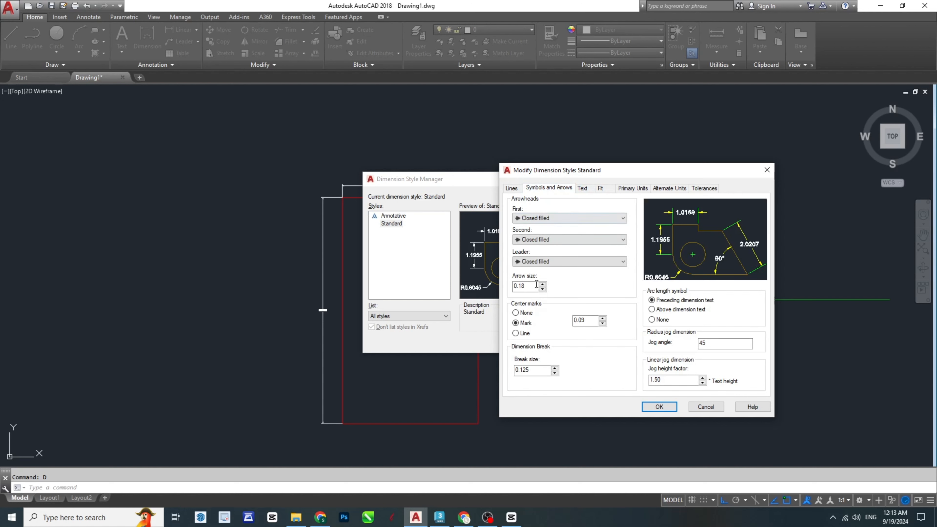
drag(536, 284, 488, 290)
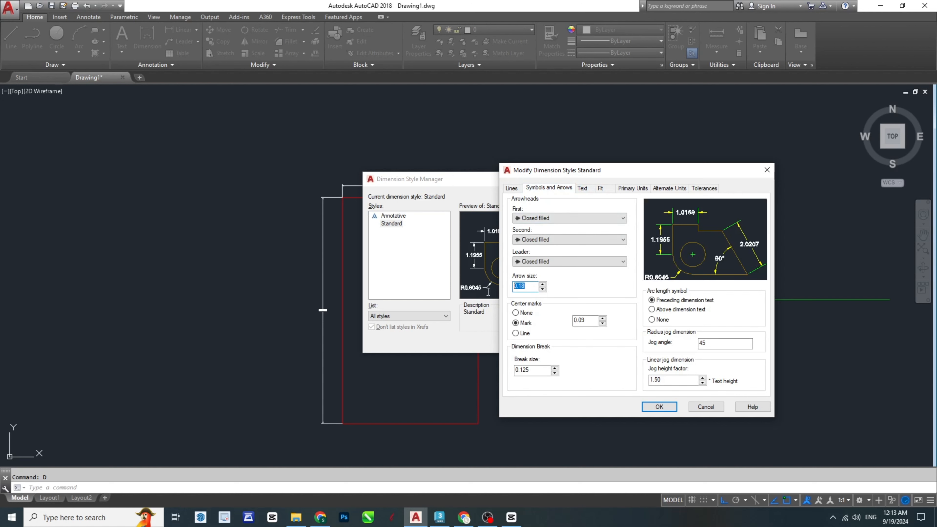
click(540, 217)
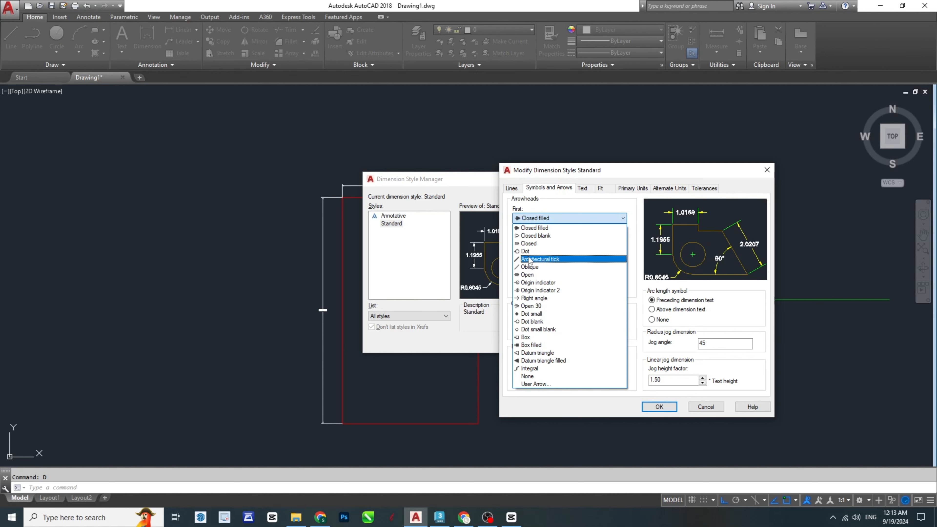
click(529, 267)
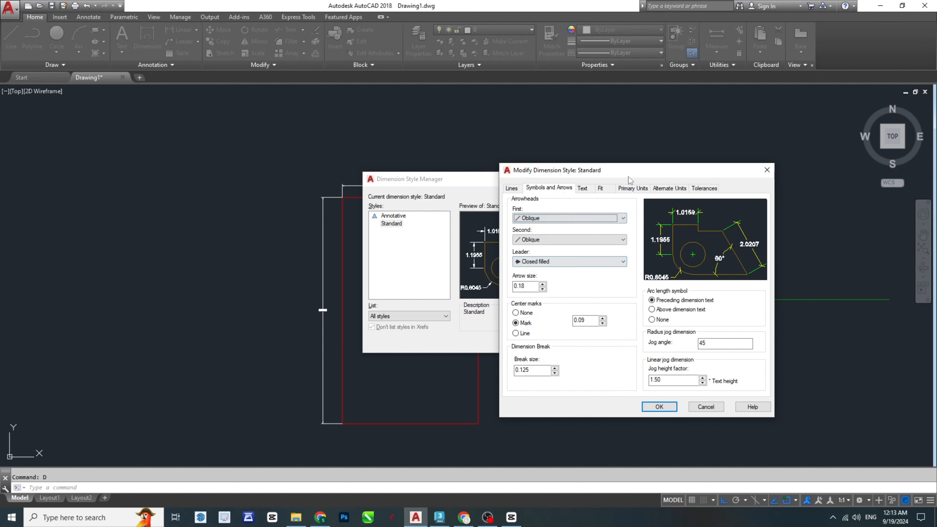
click(583, 264)
click(542, 313)
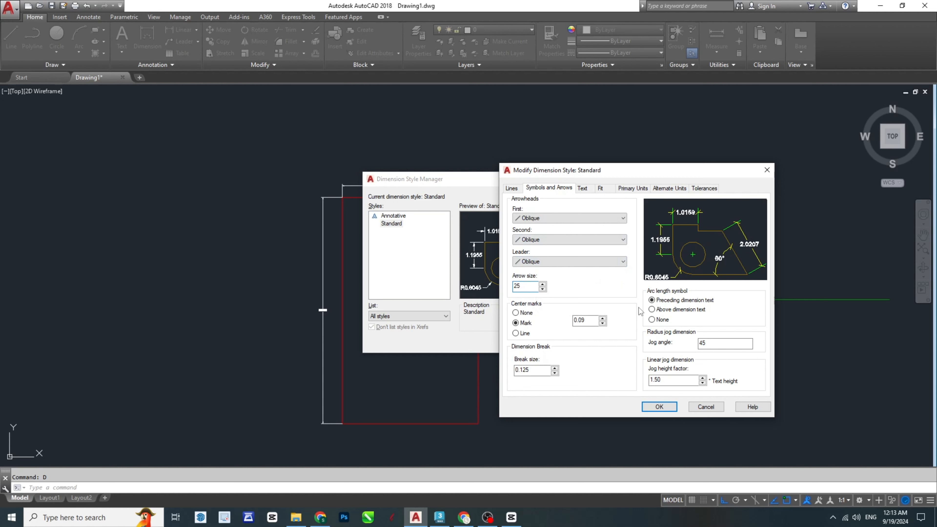
click(589, 321)
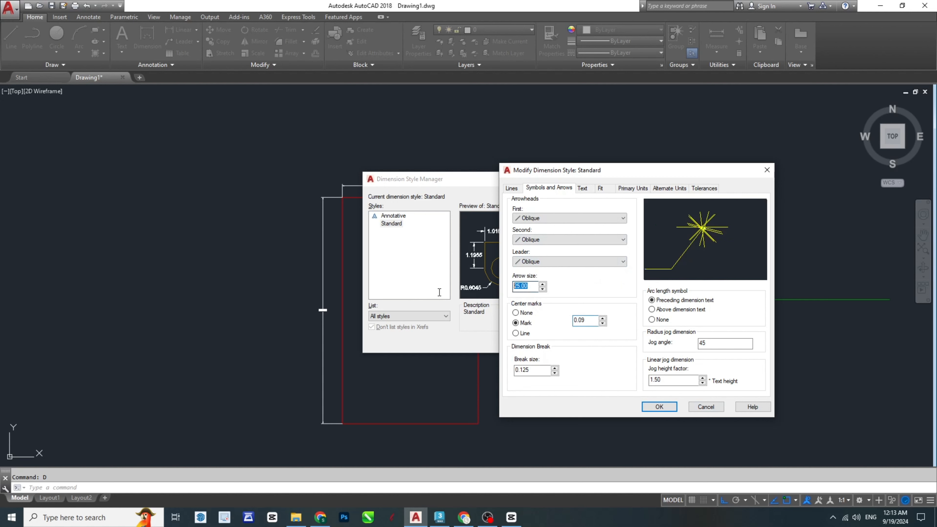
text(2.00)
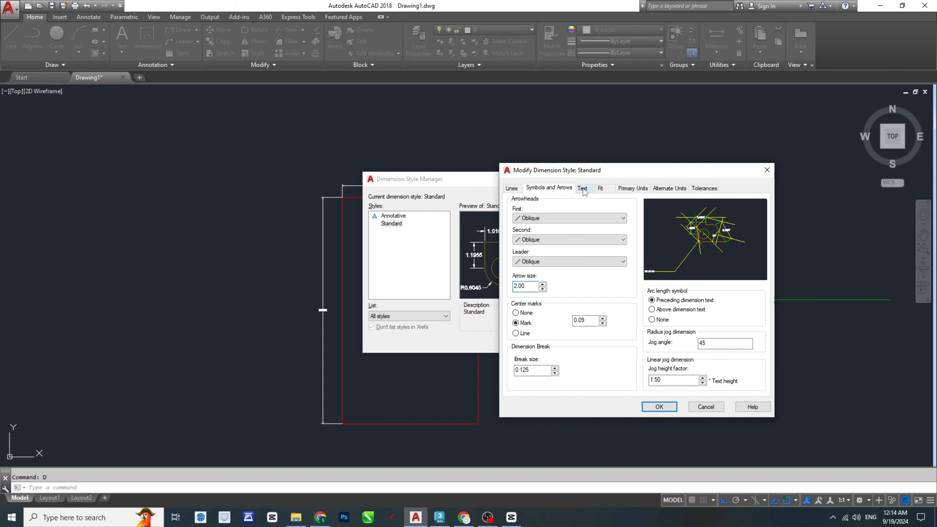
Step: Set the dimension text height to 2 and apply the changes to the Standard style
click(584, 192)
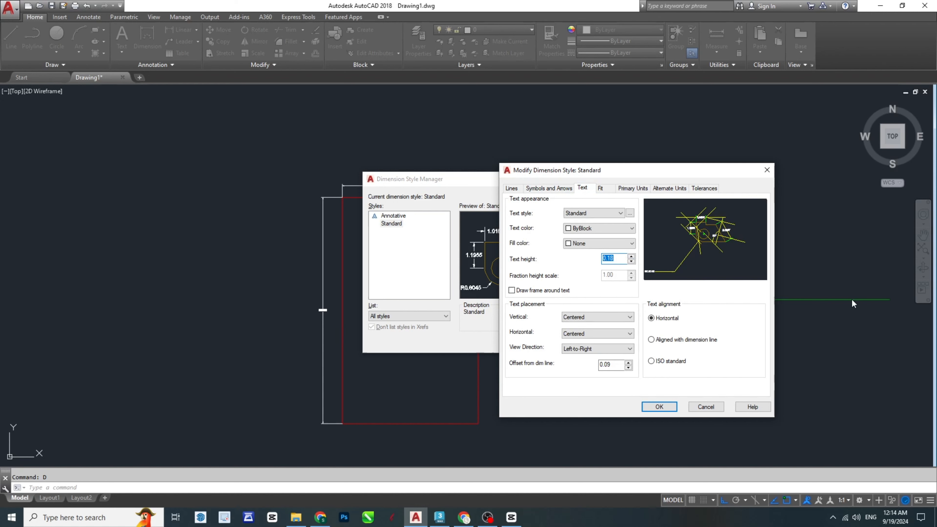
text(2)
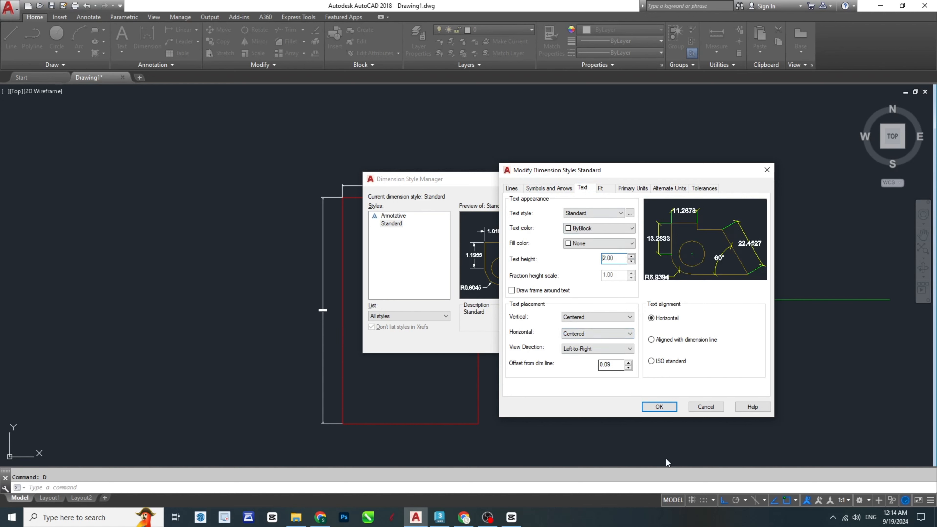
click(659, 406)
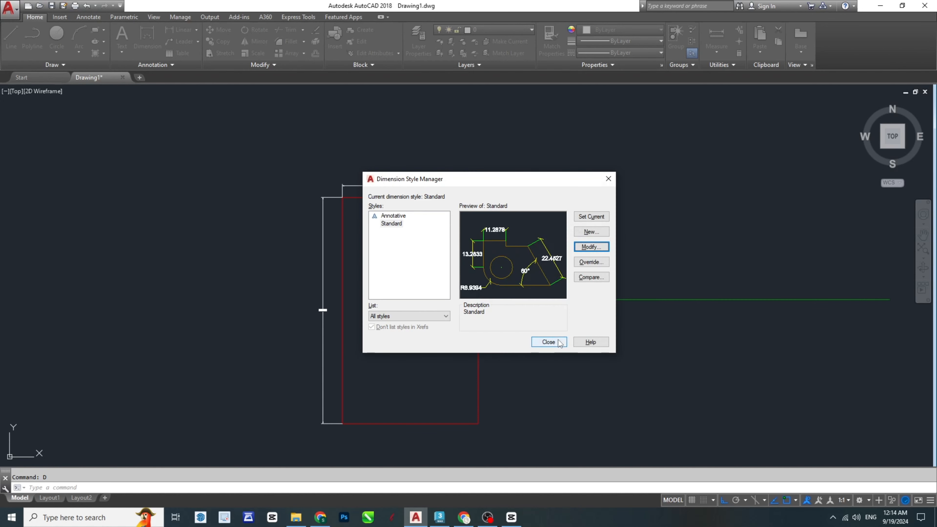
click(550, 343)
Step: Set the linear dimension precision of the Standard dimension style to 0.00 and apply the change to the drawing
middle_drag(339, 247, 443, 244)
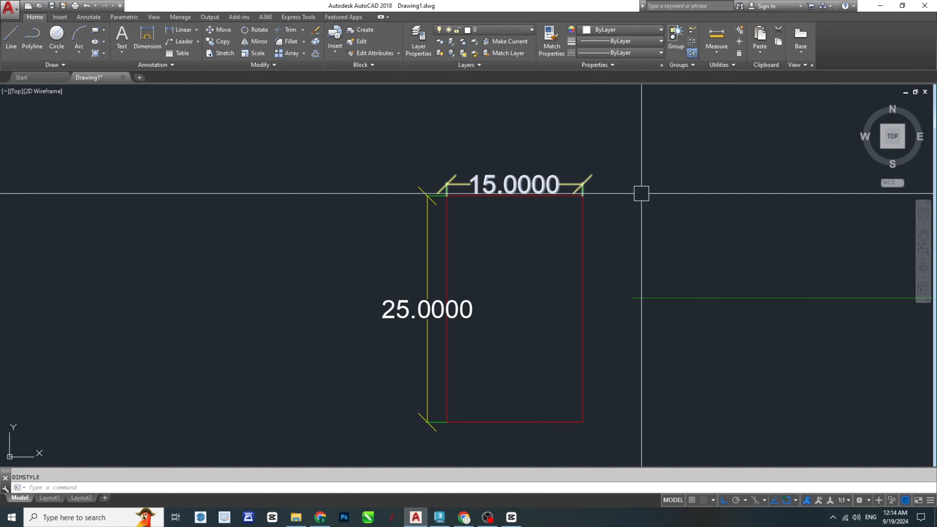
scroll(642, 193, up, 1)
scroll(490, 161, down, 2)
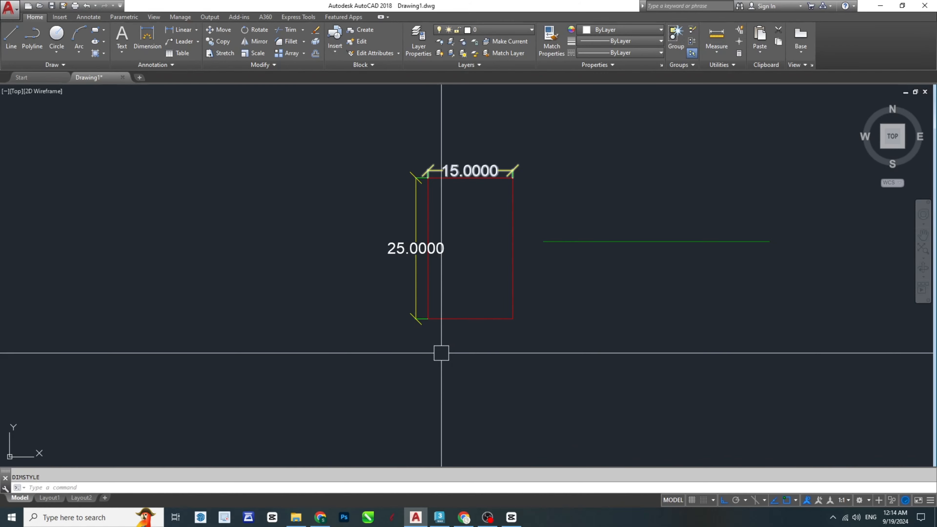
scroll(476, 179, up, 5)
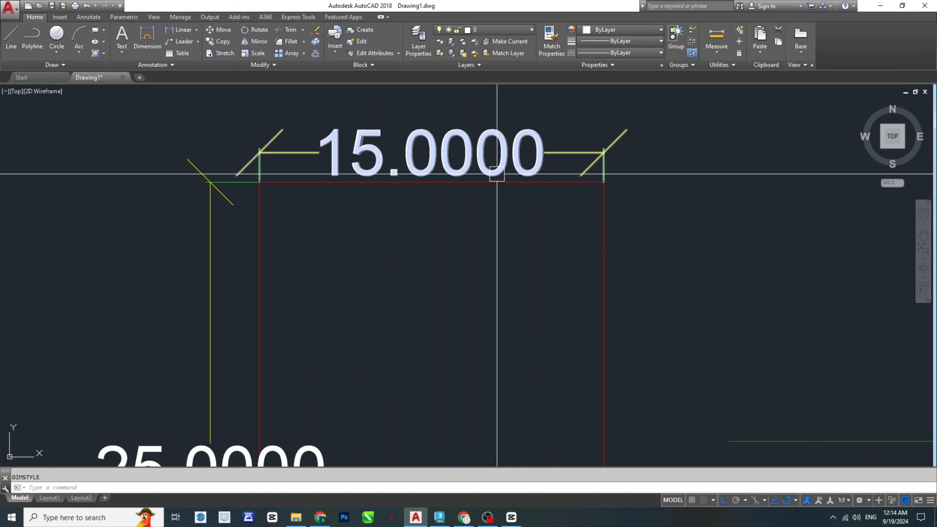
text(d)
key(Return)
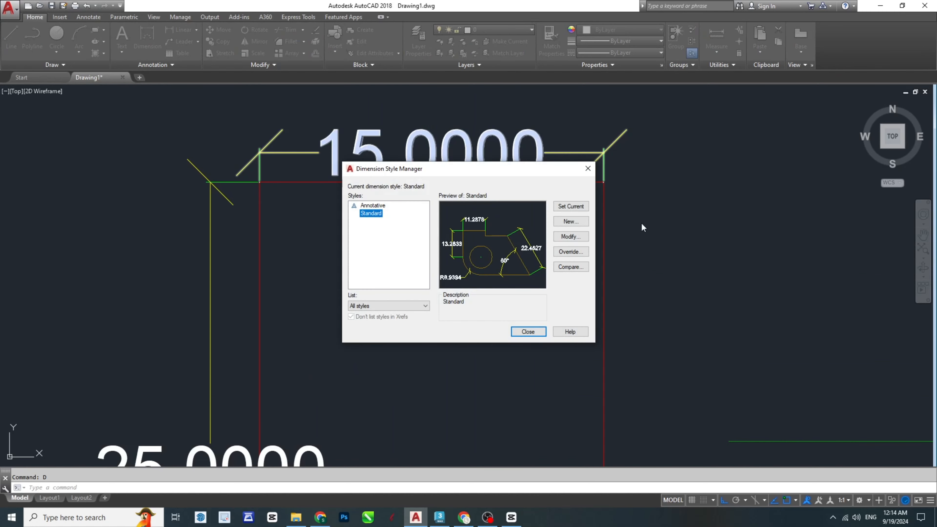
click(566, 239)
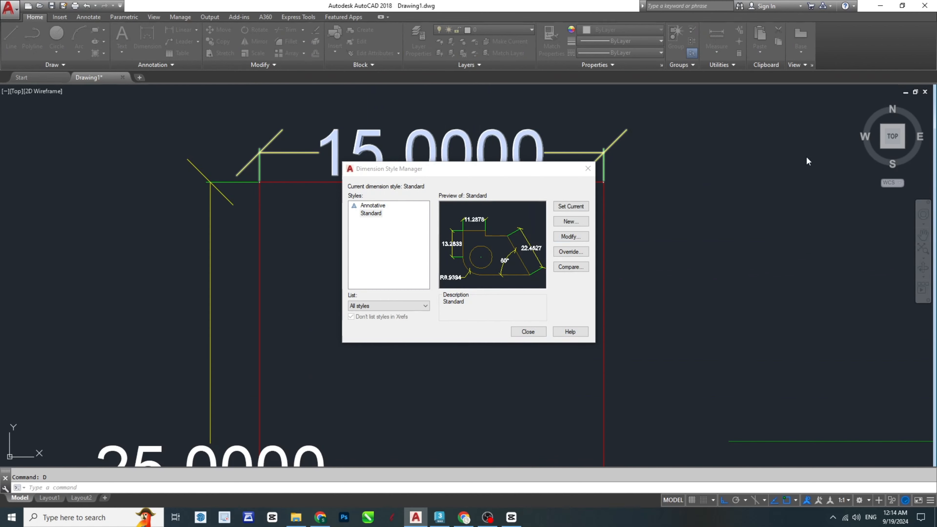
click(634, 188)
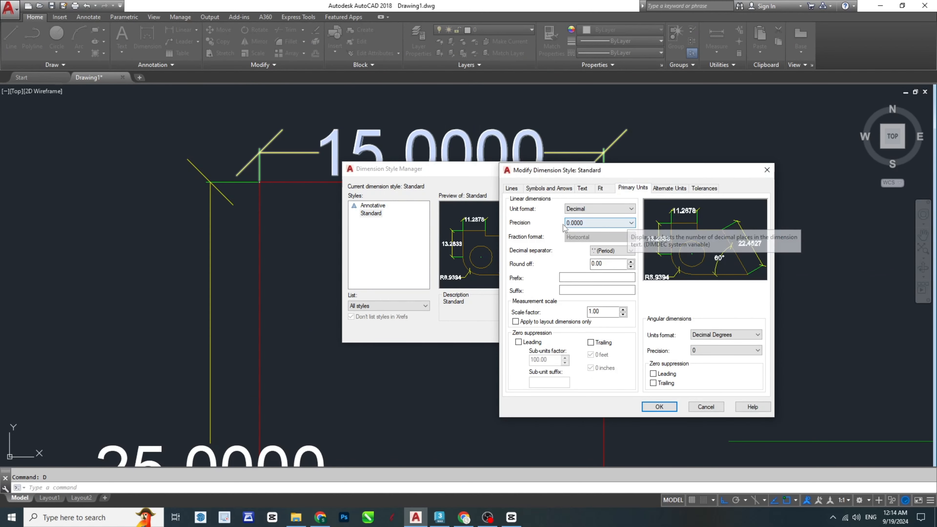
click(598, 226)
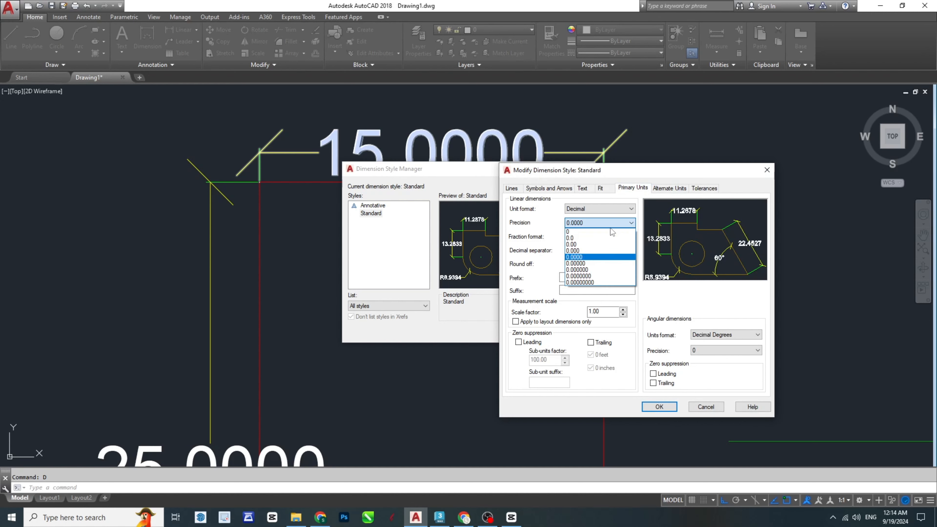
click(571, 245)
click(659, 407)
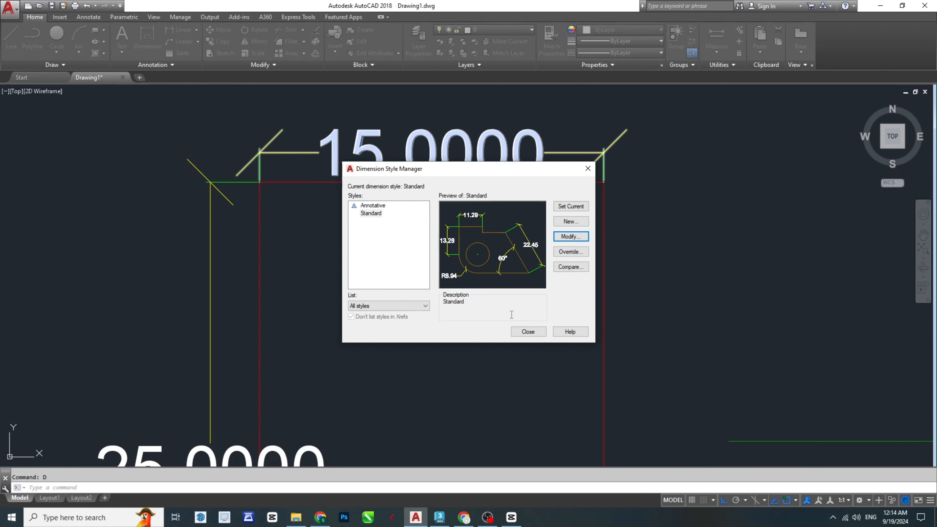
click(528, 331)
Step: Reopen the Standard dimension style for modification and set its text height to 1.00
scroll(454, 135, down, 3)
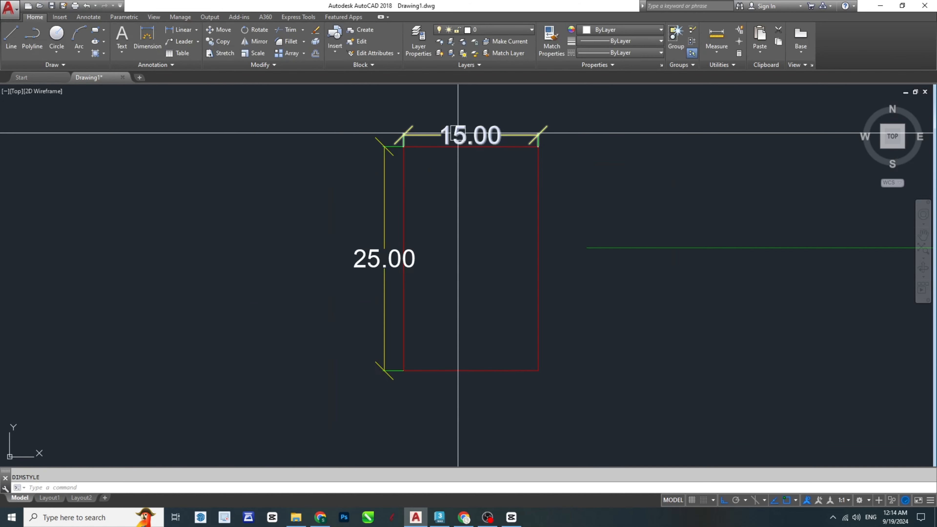
middle_drag(479, 115, 488, 130)
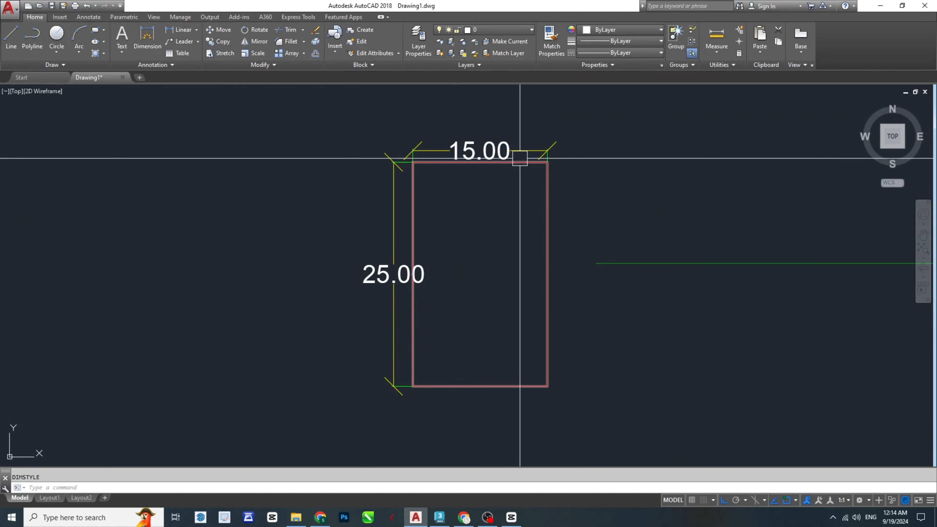
middle_drag(518, 151, 513, 212)
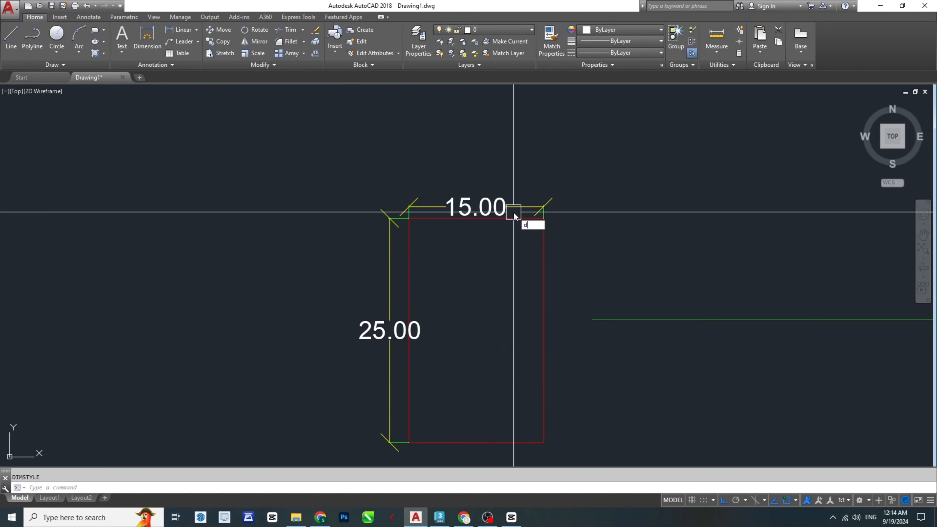
key(Return)
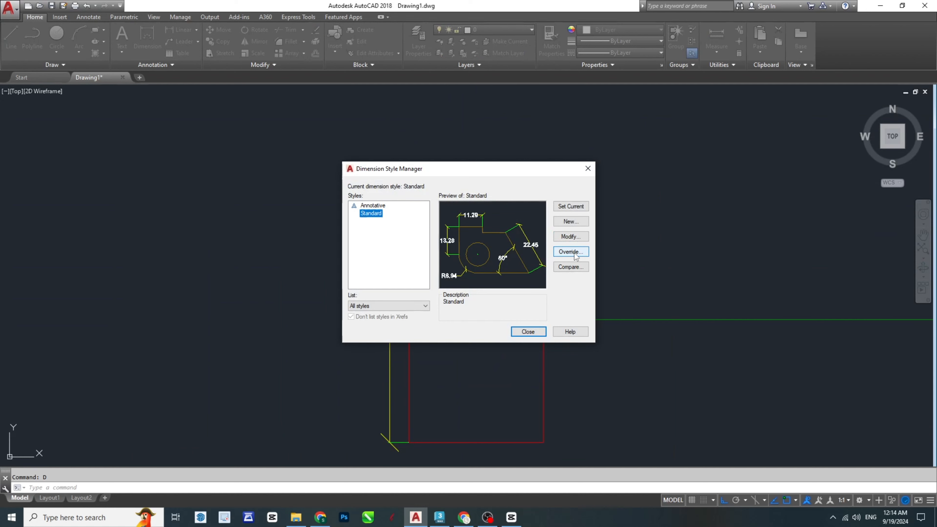
click(585, 240)
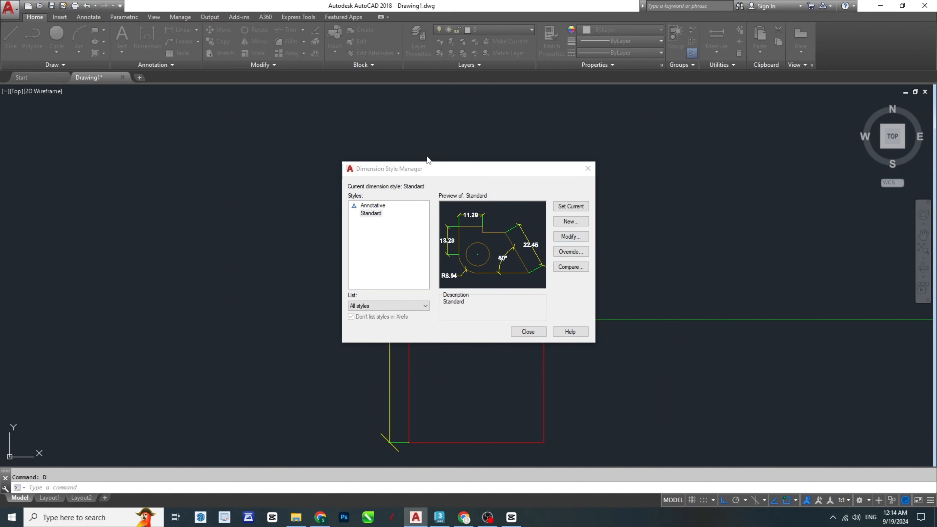
click(583, 188)
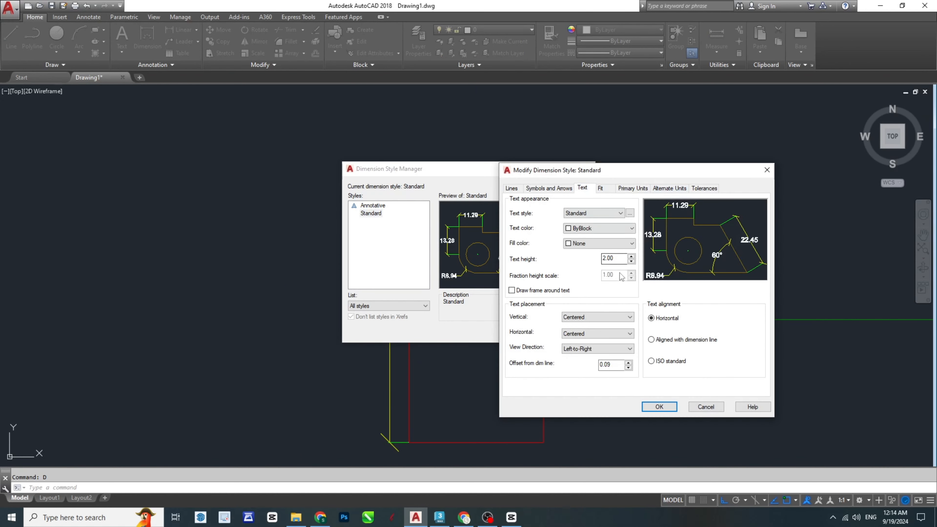
text(1.00)
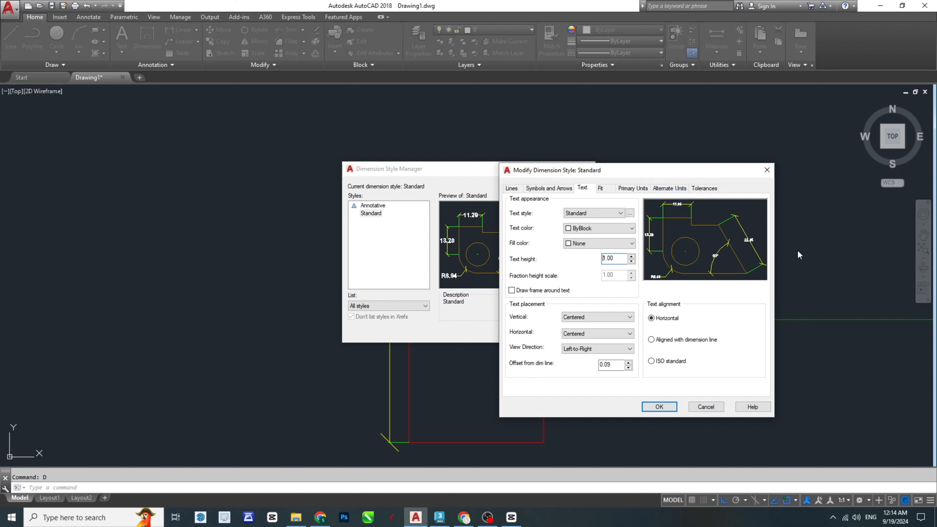
Step: Set the Standard style's arrow size to 1.00, apply the changes and close the style manager
click(512, 189)
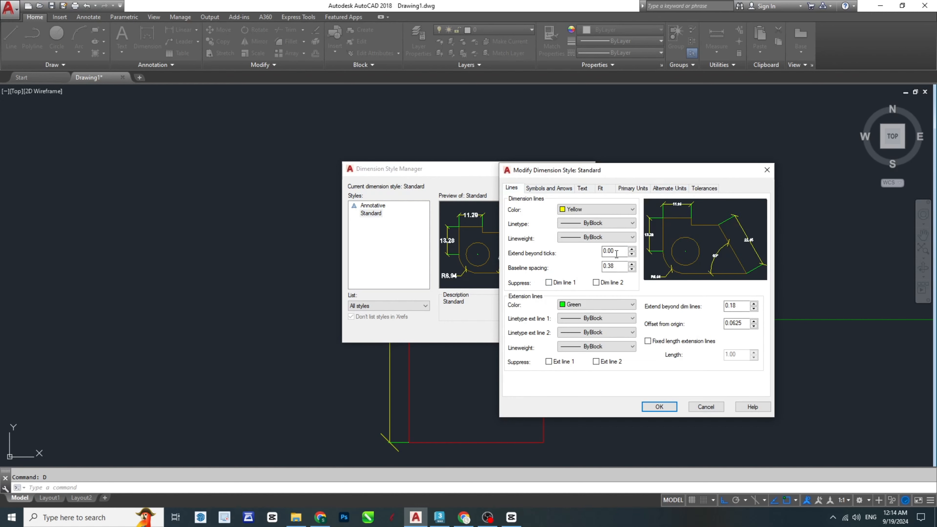
click(548, 188)
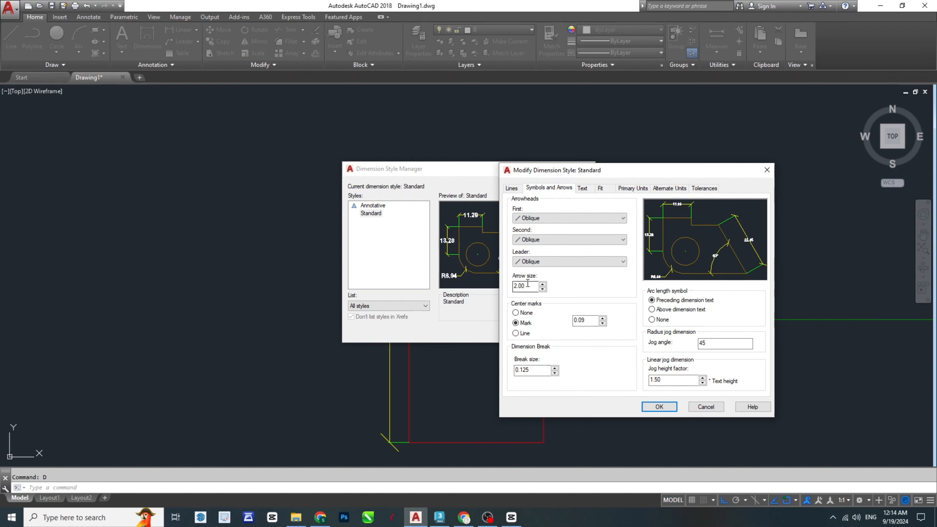
text(1.00)
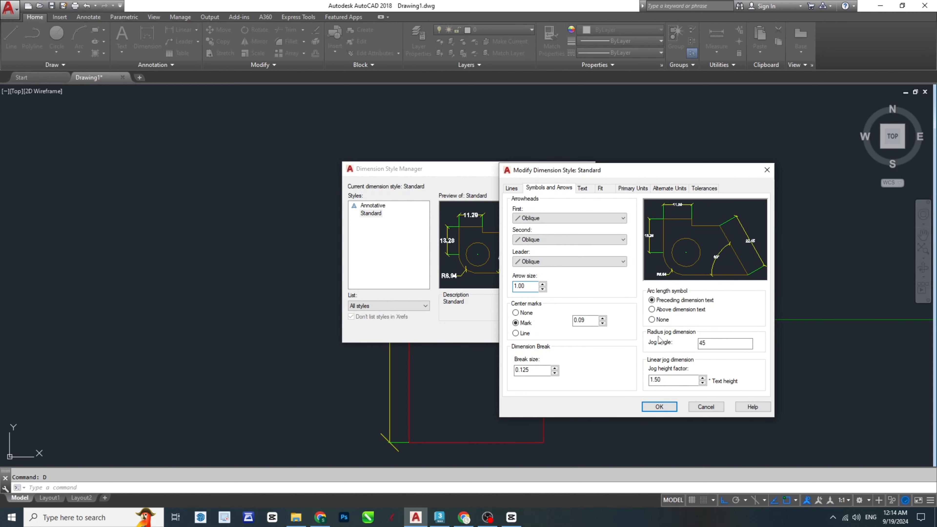
click(652, 408)
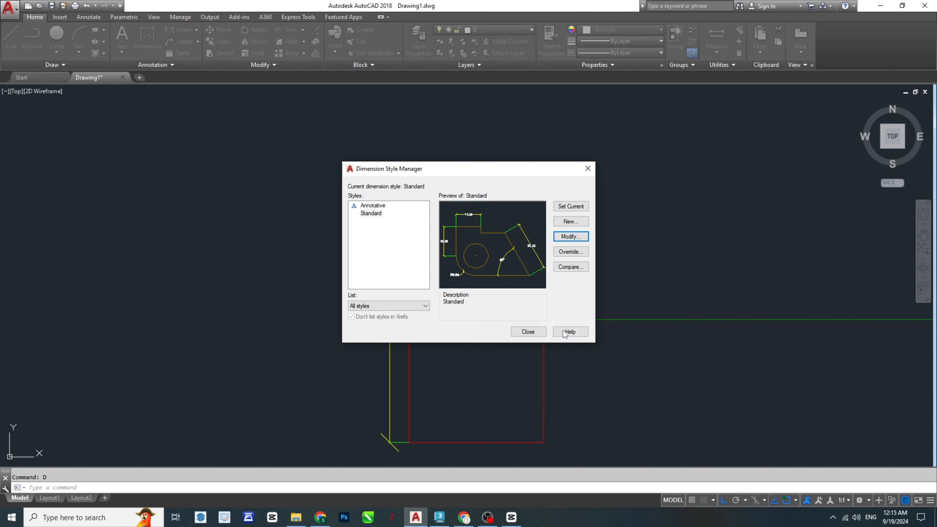
click(529, 331)
Step: Erase the red rectangle, its two dimensions and the green line together
mouse_move(437, 304)
middle_down()
mouse_move(525, 295)
mouse_move(493, 260)
middle_up()
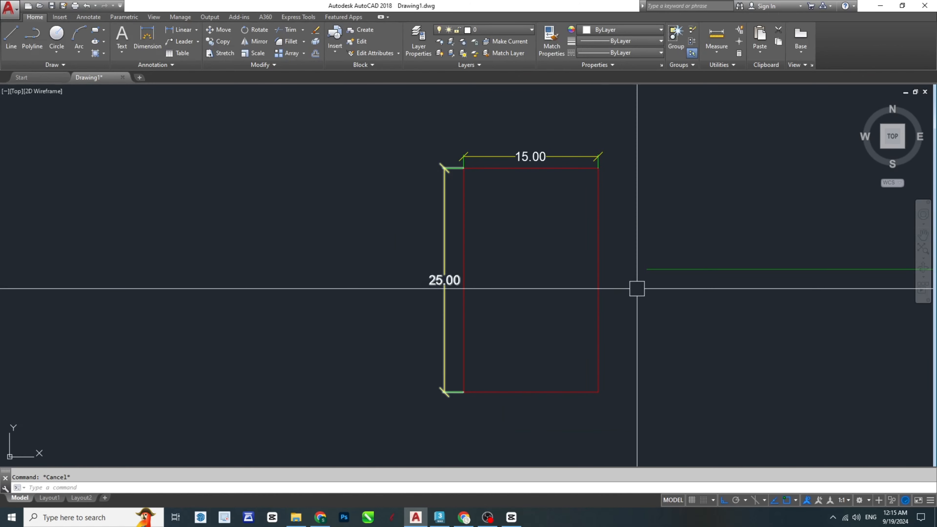
middle_drag(636, 288, 487, 283)
middle_drag(561, 303, 592, 308)
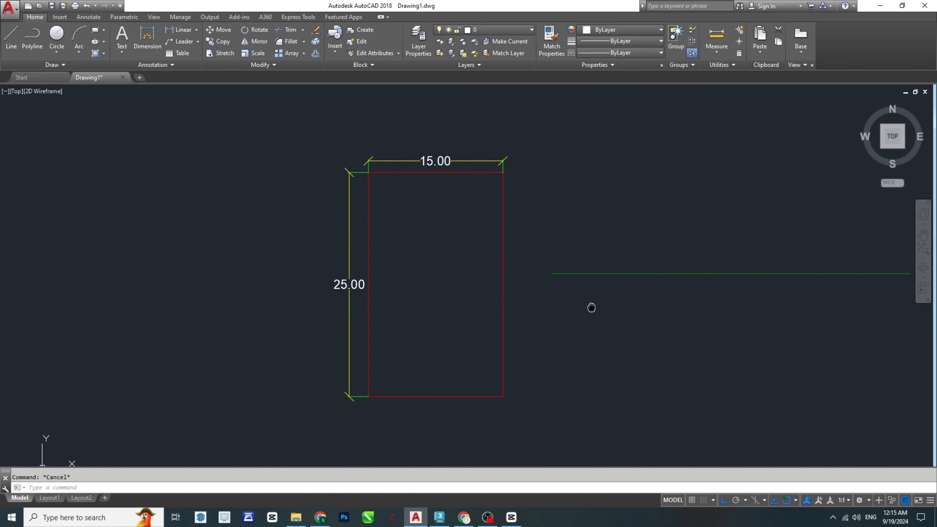
scroll(485, 289, down, 3)
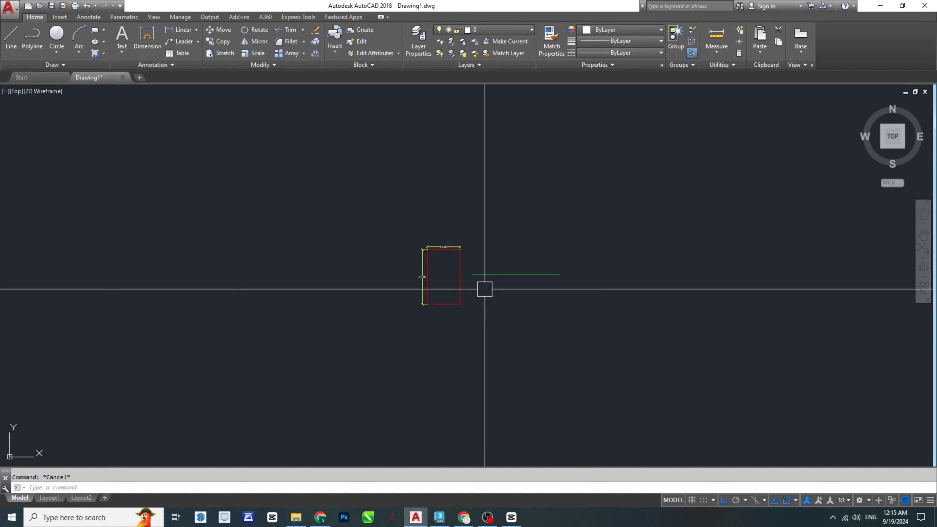
scroll(450, 293, up, 2)
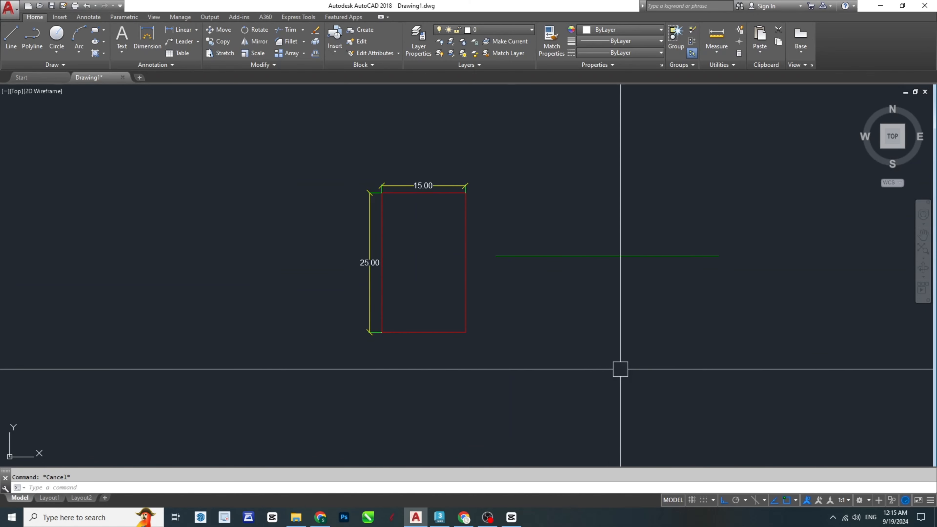
click(814, 370)
click(79, 151)
key(Delete)
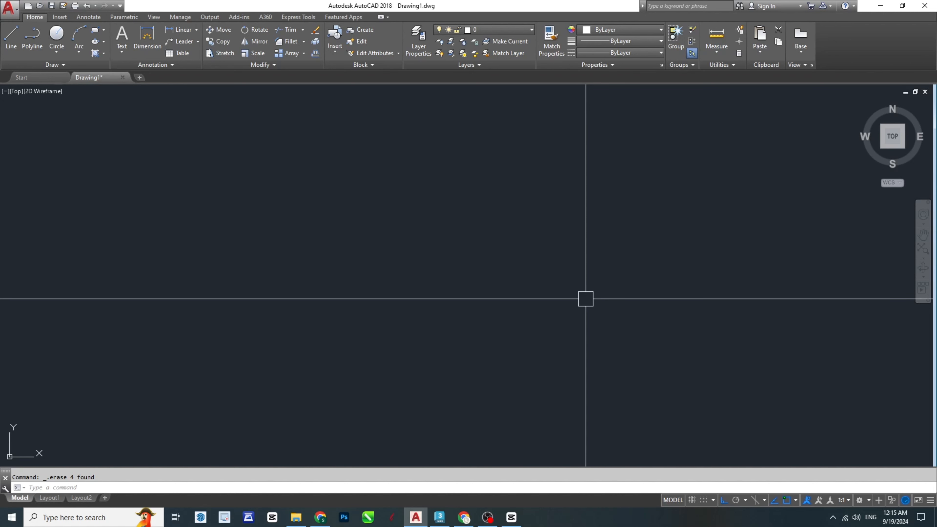
key(Escape)
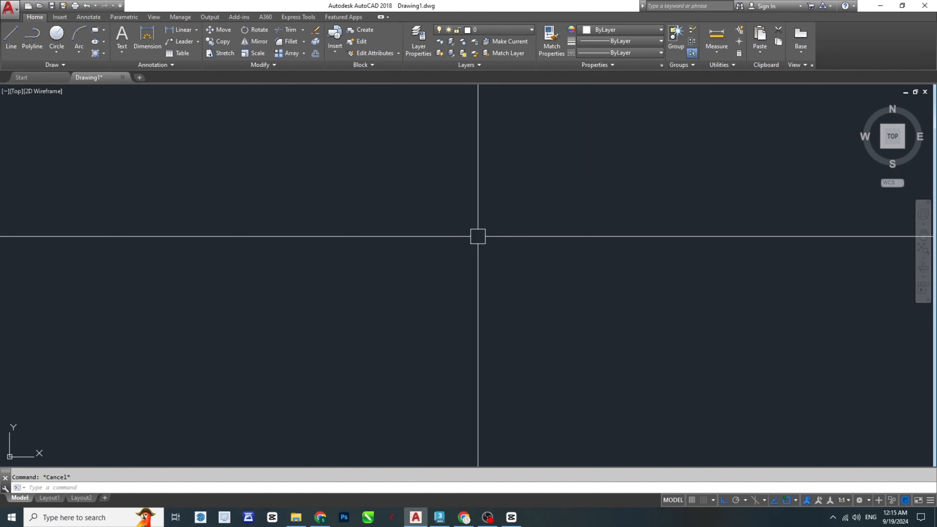
Step: Draw connected lines for a new outline, 35 cm to the left and 50 cm straight down
text(l)
key(Return)
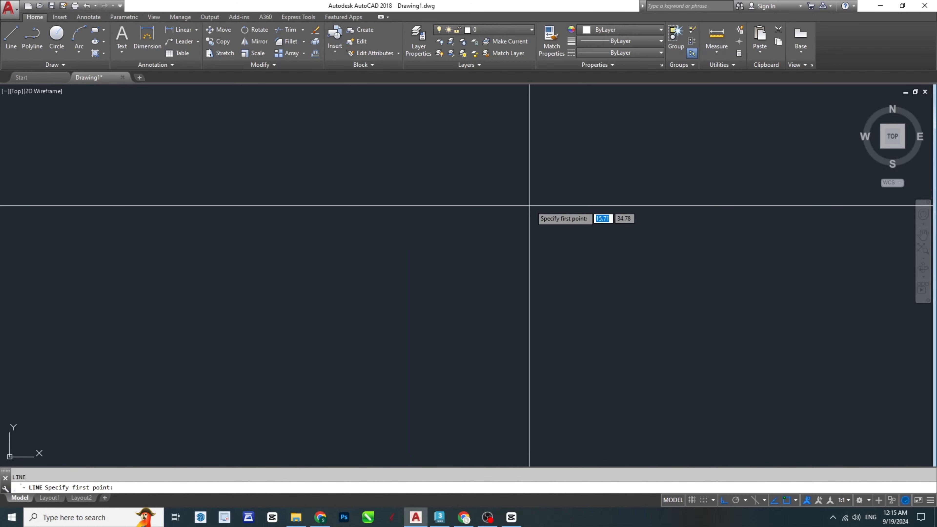
click(571, 196)
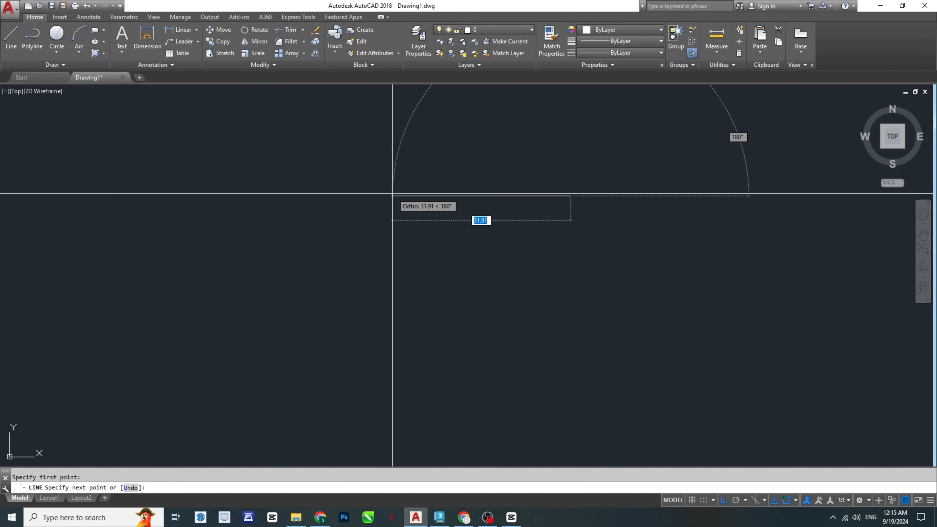
text(35)
key(Return)
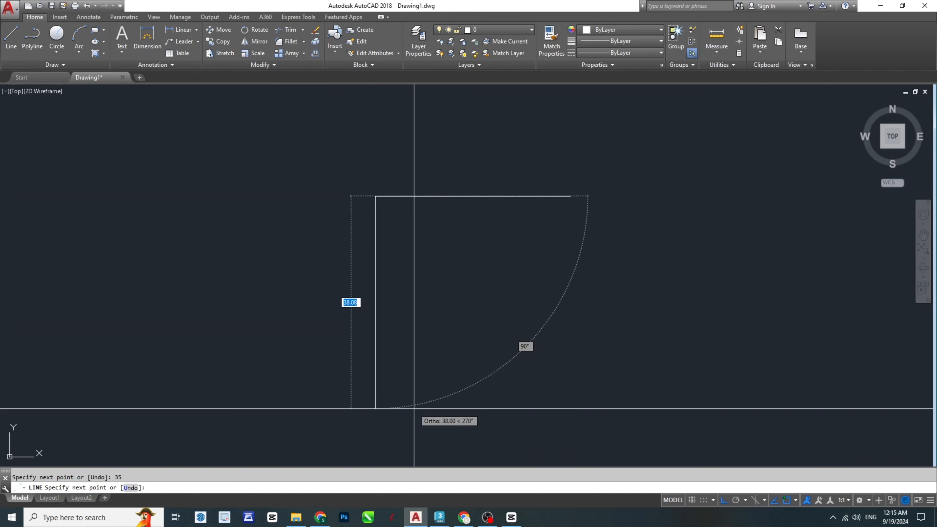
text(50)
key(Return)
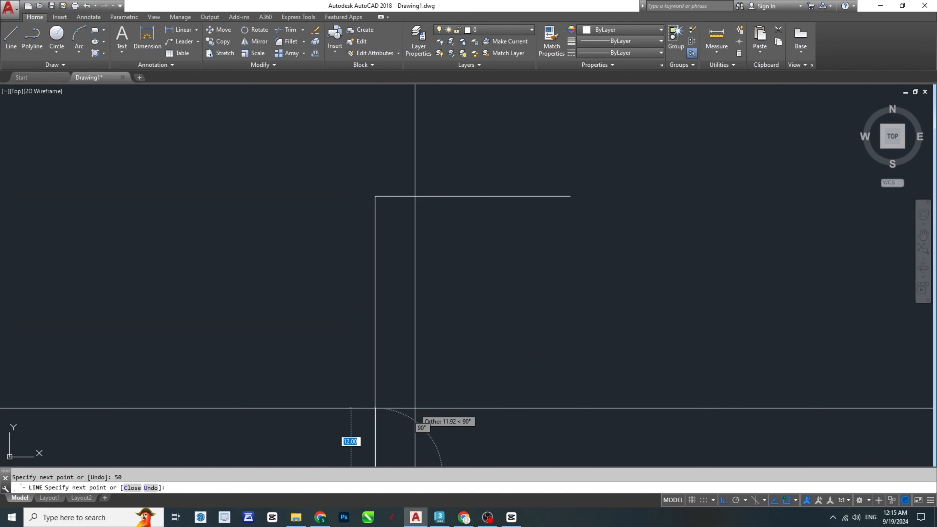
Step: Continue the outline with a 35 cm bottom line to the right, and close it at the starting point
scroll(414, 410, down, 2)
scroll(463, 419, up, 2)
middle_drag(501, 420, 449, 376)
text(35)
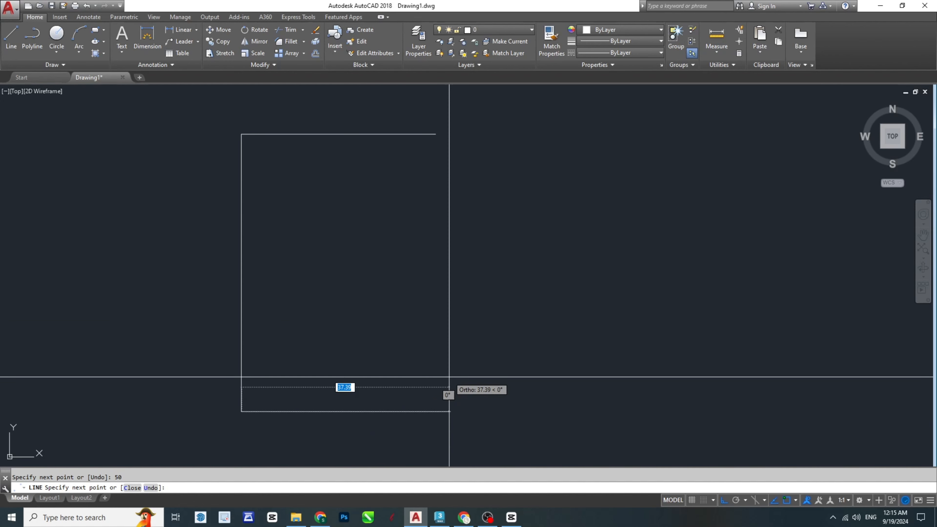
key(Return)
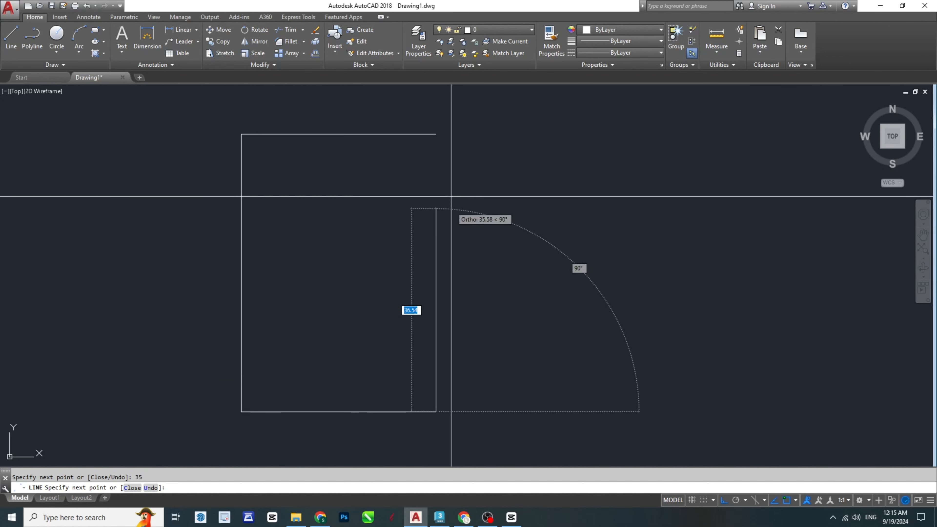
click(436, 135)
key(Escape)
Step: Select the outline's right and top edges one by one to check whether they are separate objects, and clear the selection
middle_drag(481, 268, 412, 320)
scroll(411, 320, down, 4)
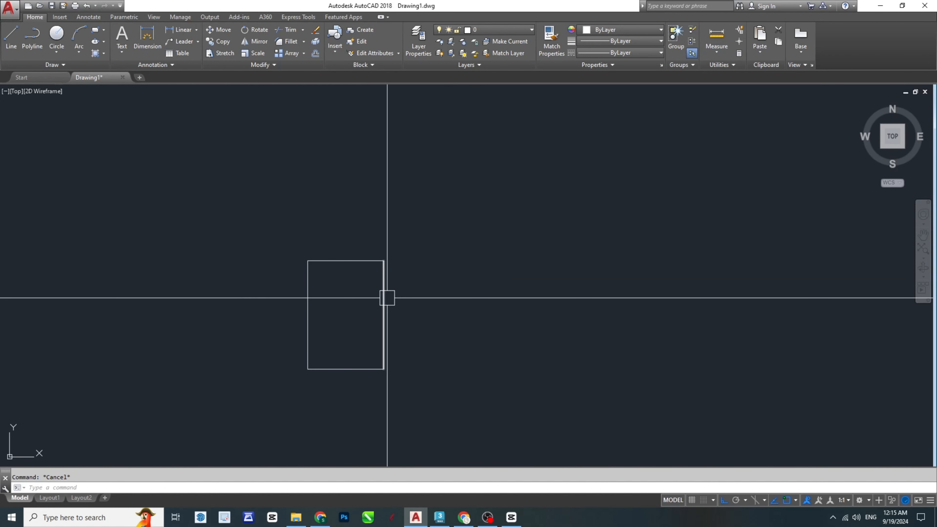
click(384, 274)
click(371, 260)
key(Escape)
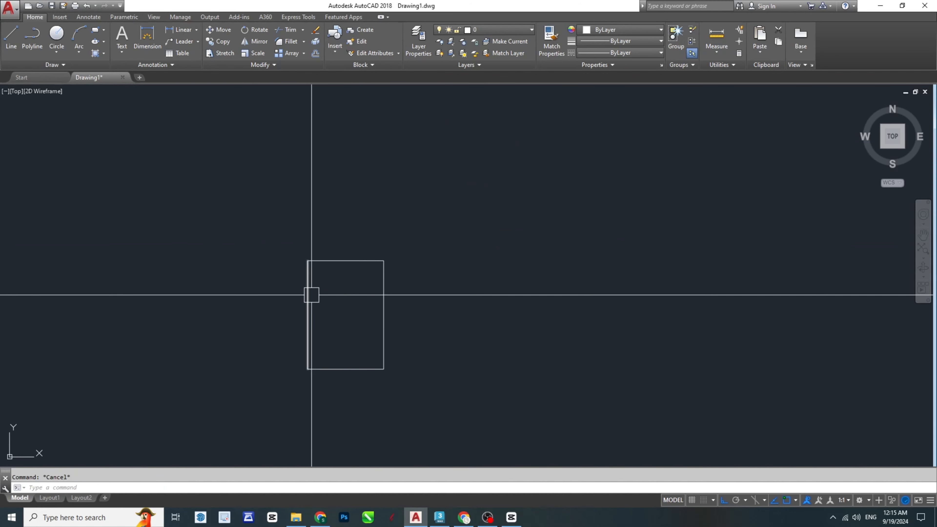
Step: Draw a 35 by 50 cm rectangle beside the line outline with the Rectangle command, and select it briefly to check it as an object
middle_drag(419, 295, 272, 246)
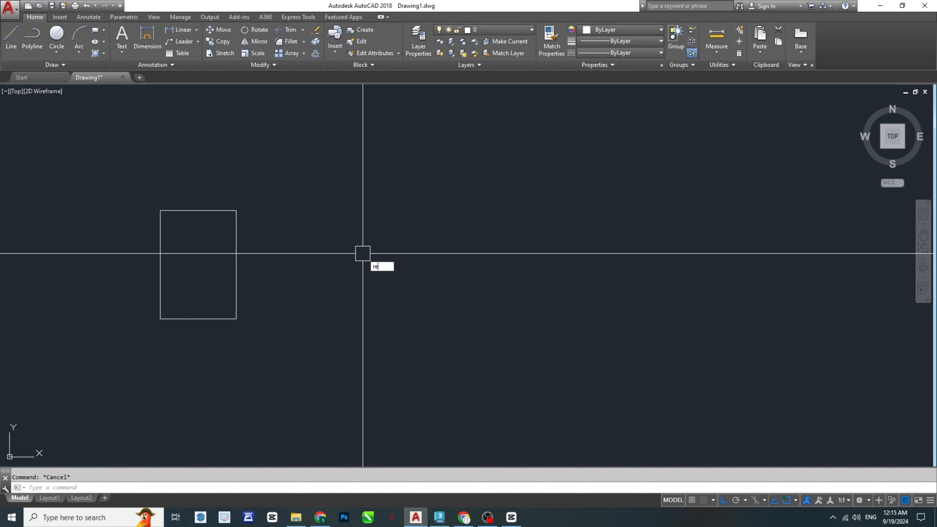
key(Return)
click(336, 303)
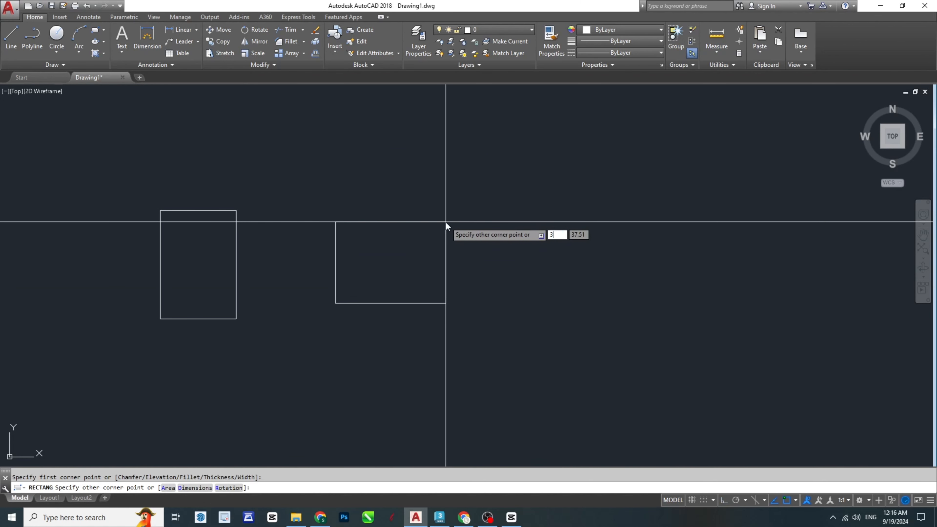
key(Tab)
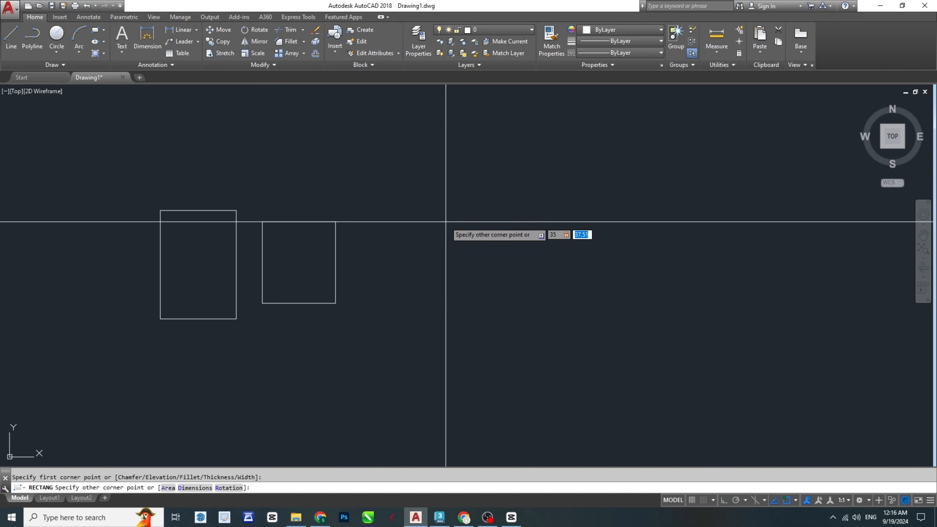
text(50)
key(Return)
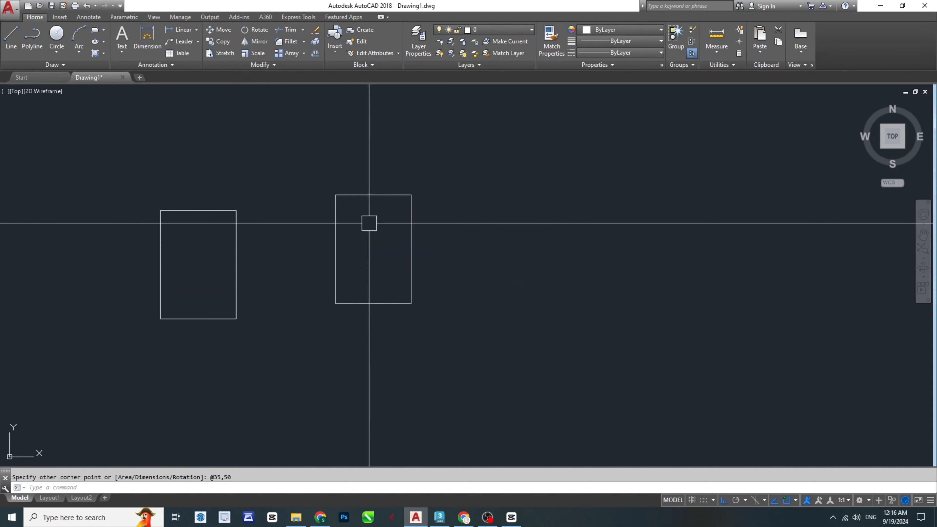
click(379, 194)
key(Escape)
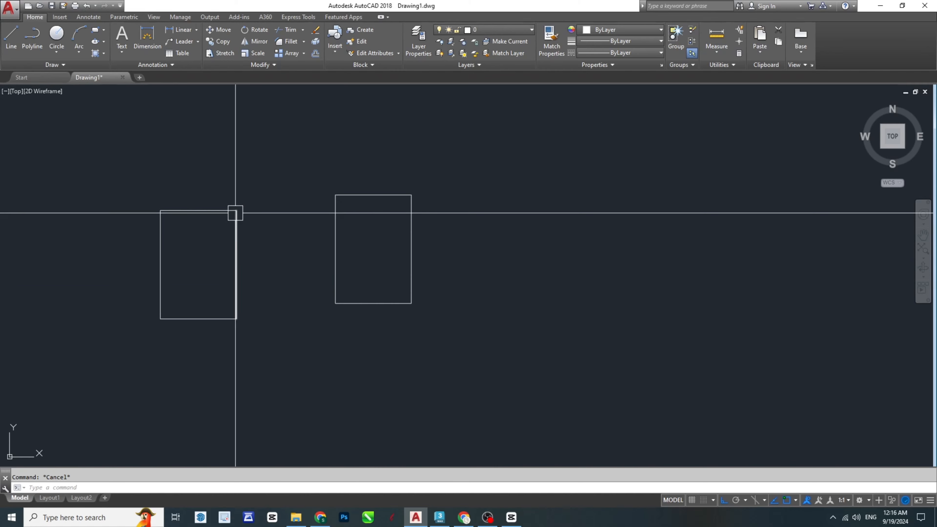
Step: Erase the four separate lines of the old outline beside the new rectangle
click(294, 363)
click(1, 113)
key(Delete)
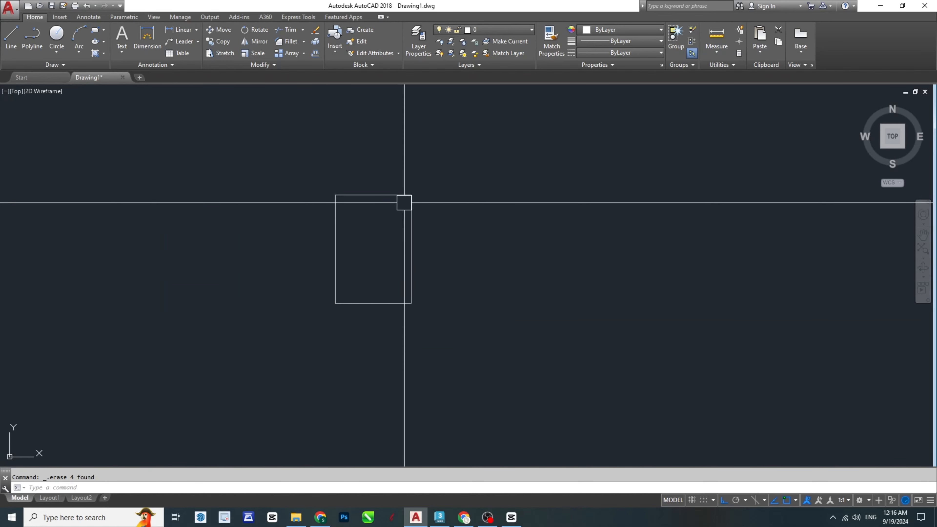
Step: Select the remaining rectangle to examine its grips and whether it is one object, and clear the selection
click(409, 192)
scroll(362, 219, up, 2)
middle_drag(412, 198, 421, 259)
scroll(379, 264, down, 2)
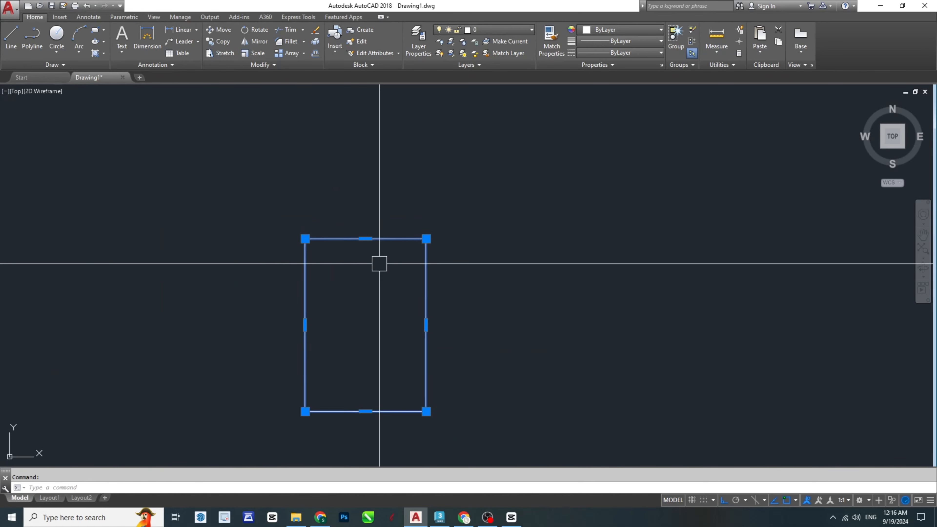
scroll(389, 220, down, 2)
key(Escape)
Step: Draw connected lines from the rectangle's top-left corner, 40 cm straight up and 65 cm to the right
scroll(392, 239, up, 2)
text(l)
key(Return)
click(311, 274)
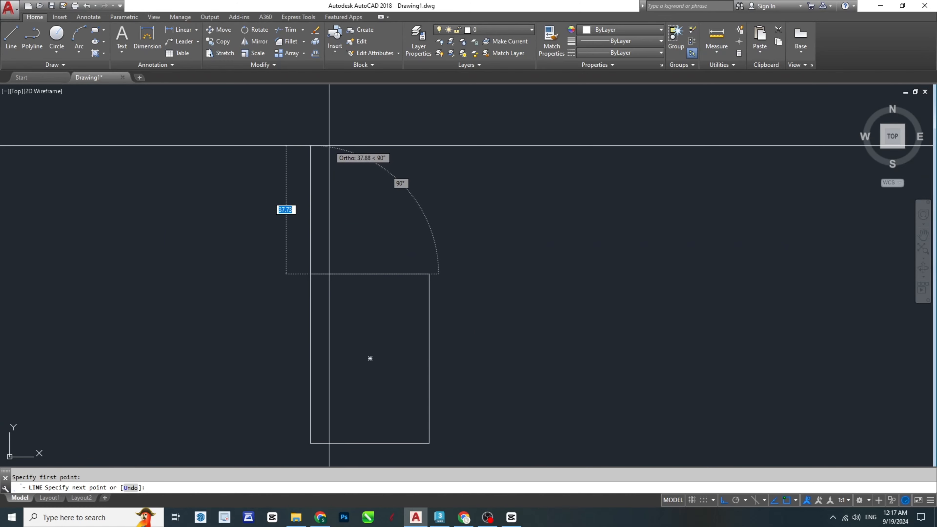
text(40)
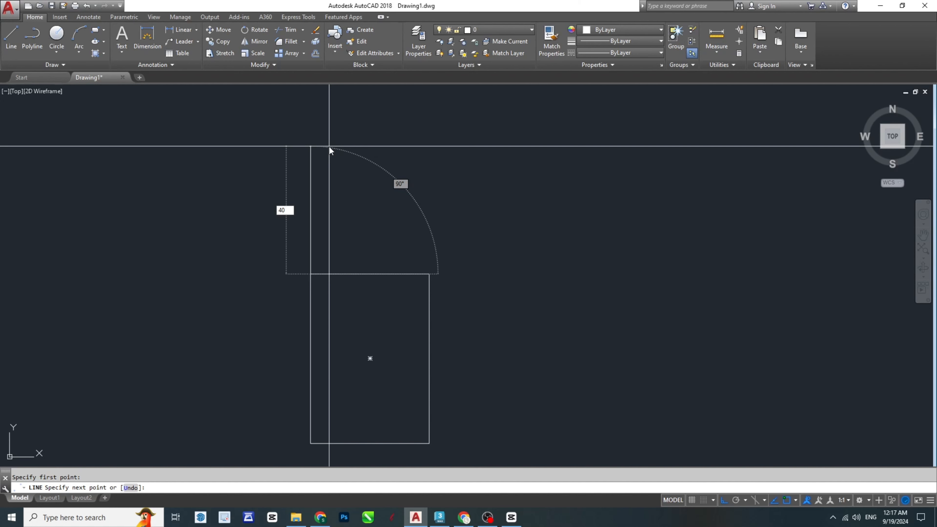
key(Return)
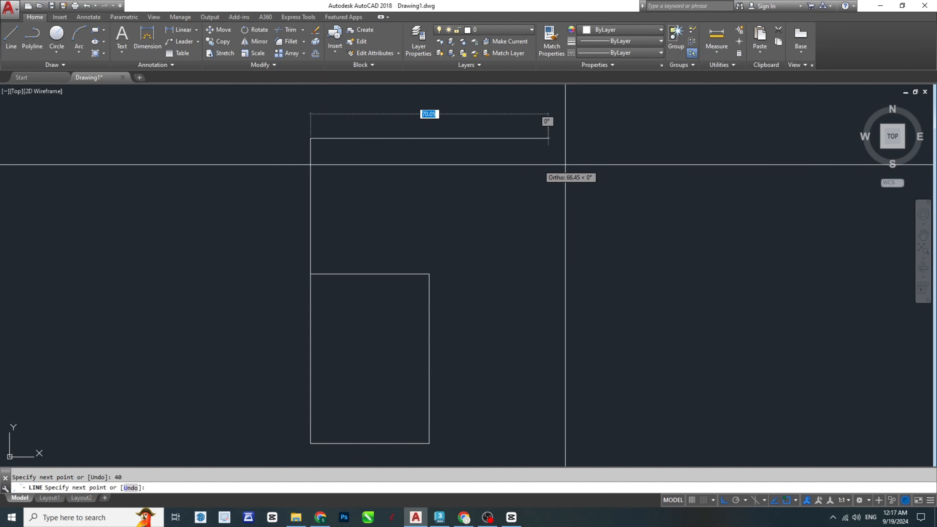
text(65)
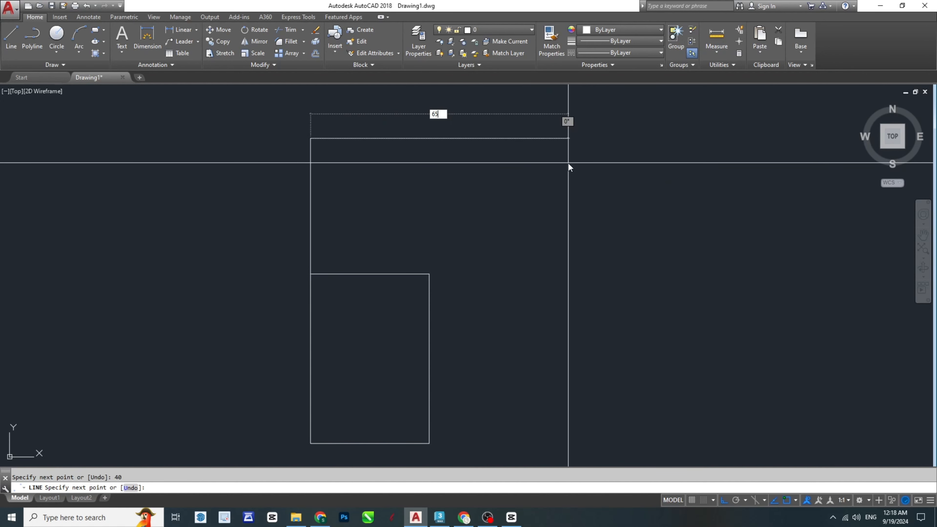
key(Return)
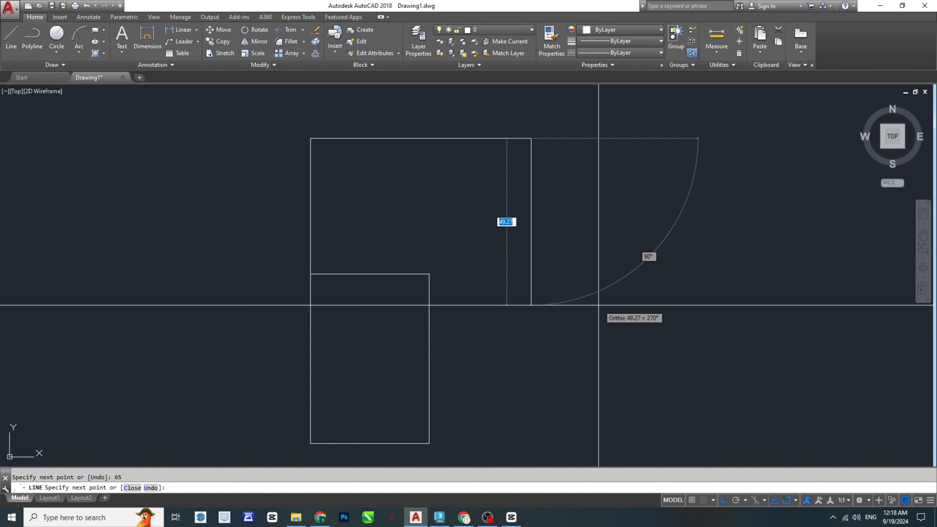
Step: Continue the upper outline 40 cm straight down, close it at the rectangle's top-left corner, and end the Line command
text(40)
key(Return)
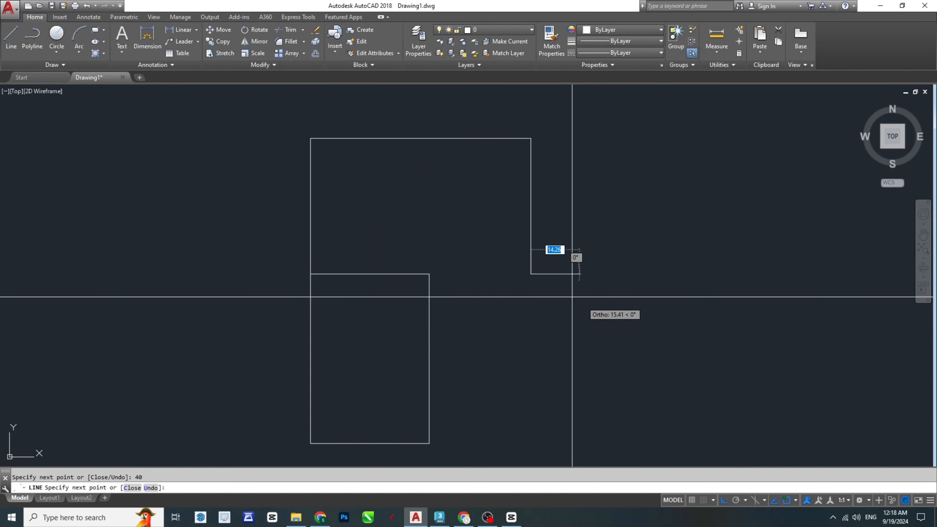
click(310, 273)
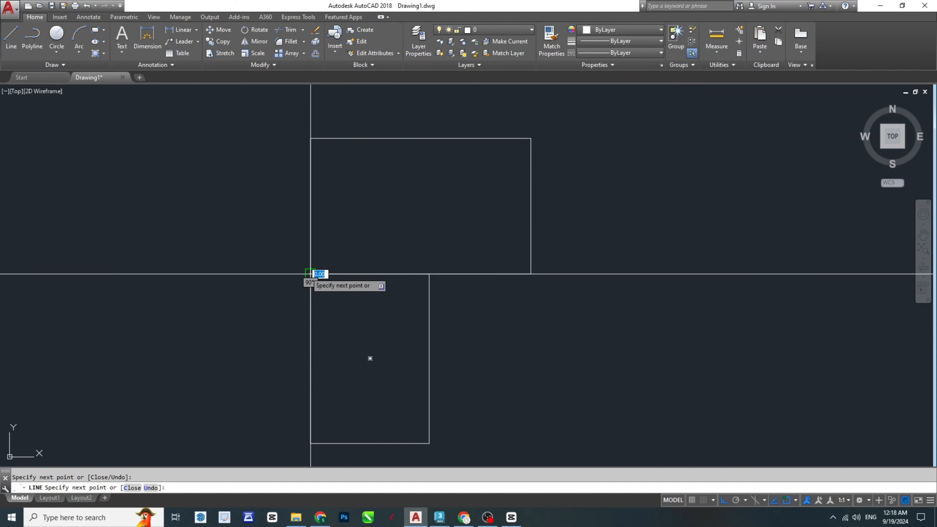
key(Escape)
Step: Select the upper outline's edges one by one to check whether they are separate lines, and clear the selection
click(492, 273)
click(532, 211)
key(Escape)
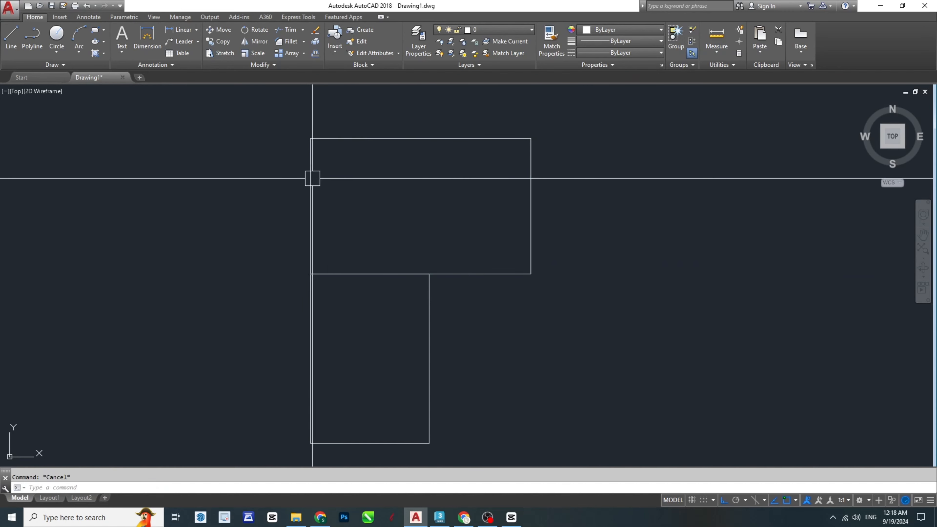
click(311, 175)
click(327, 139)
click(466, 275)
click(531, 234)
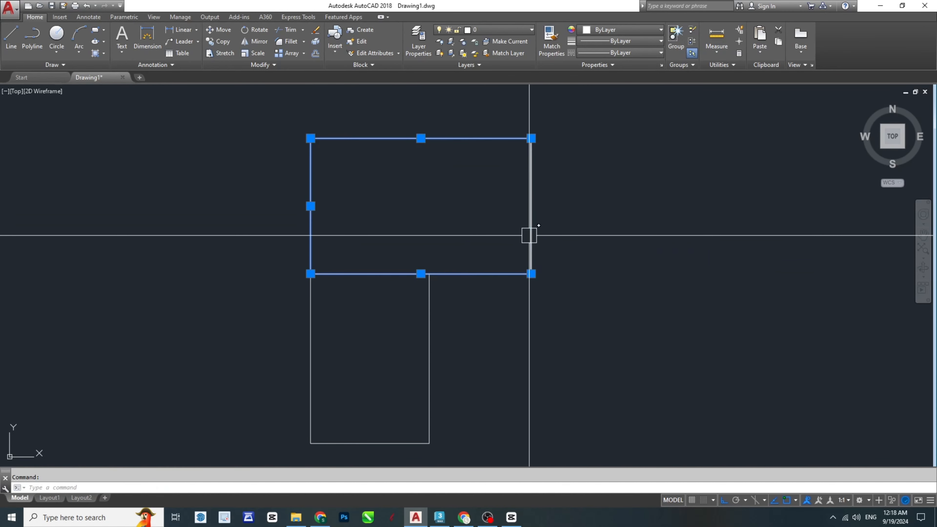
key(Escape)
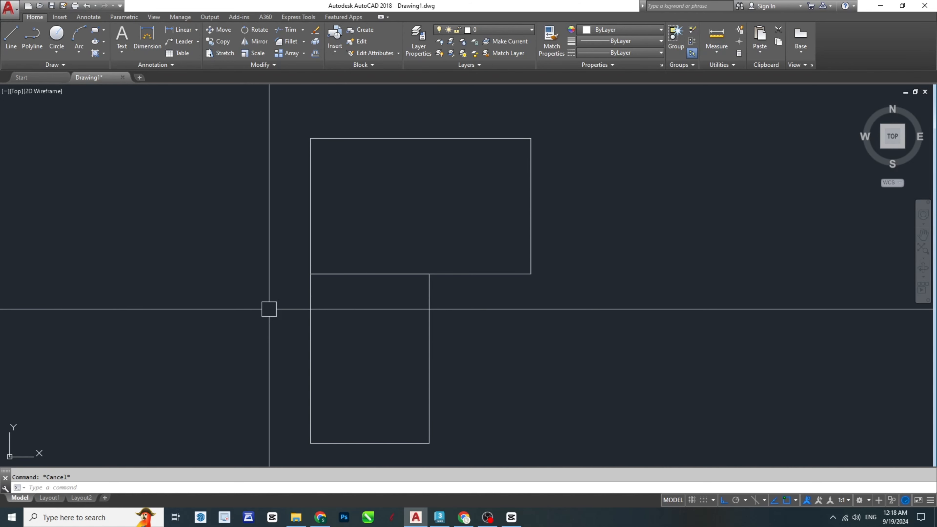
Step: Move the four lines of the upper outline 10 cm to the right, using their bottom-left corner as the base point
click(281, 116)
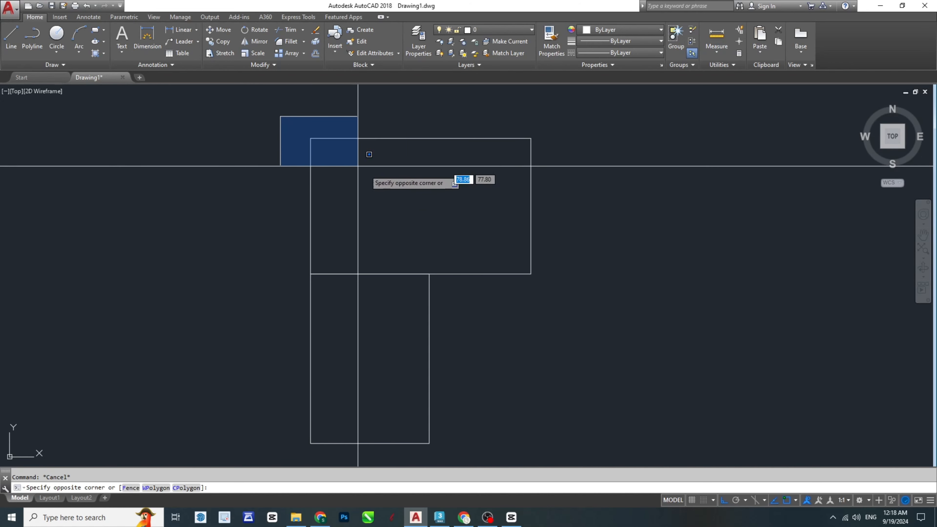
click(551, 291)
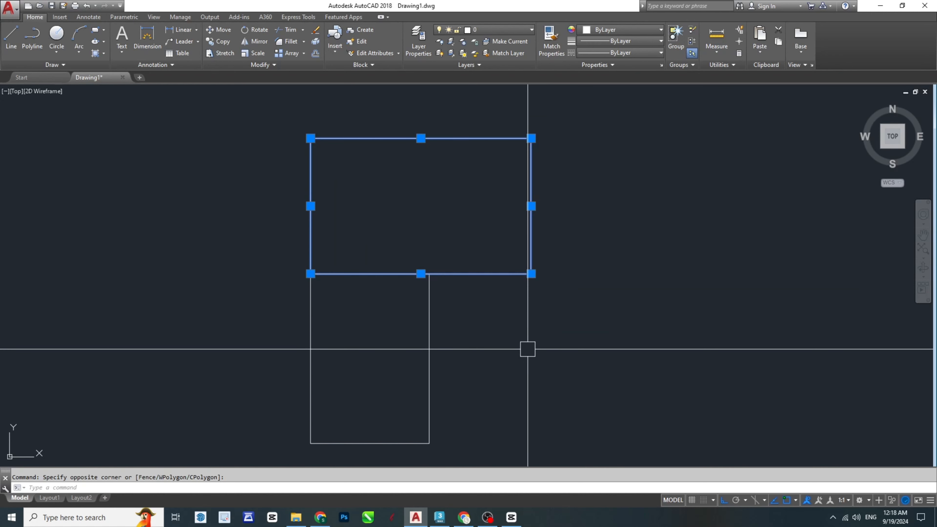
text(m)
key(Return)
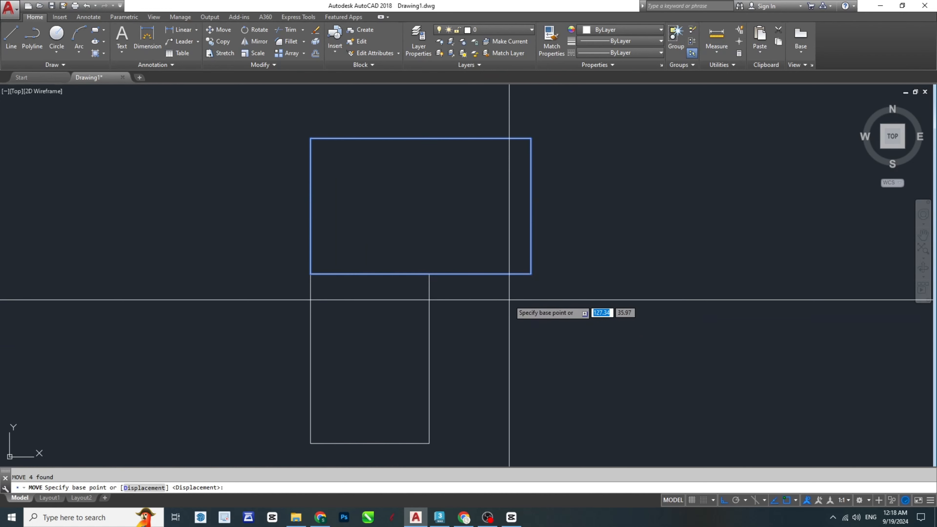
click(311, 273)
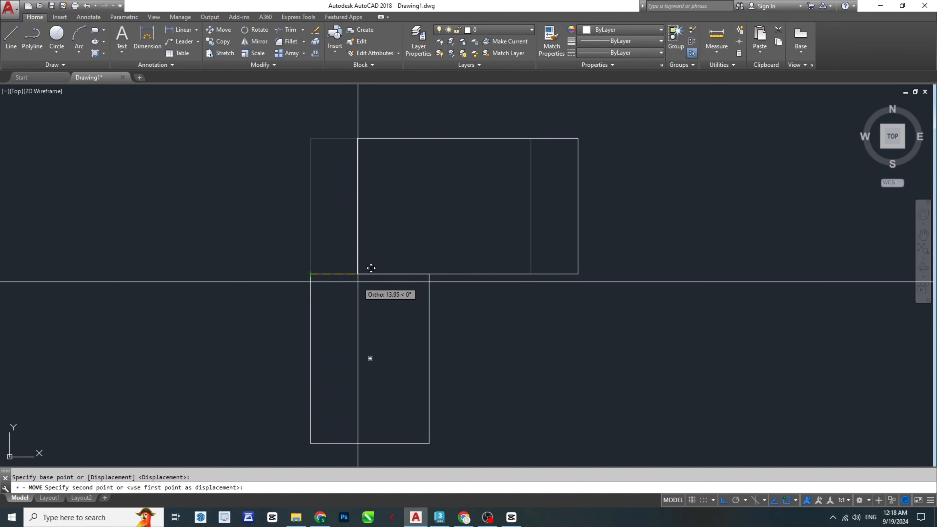
text(1)
key(Return)
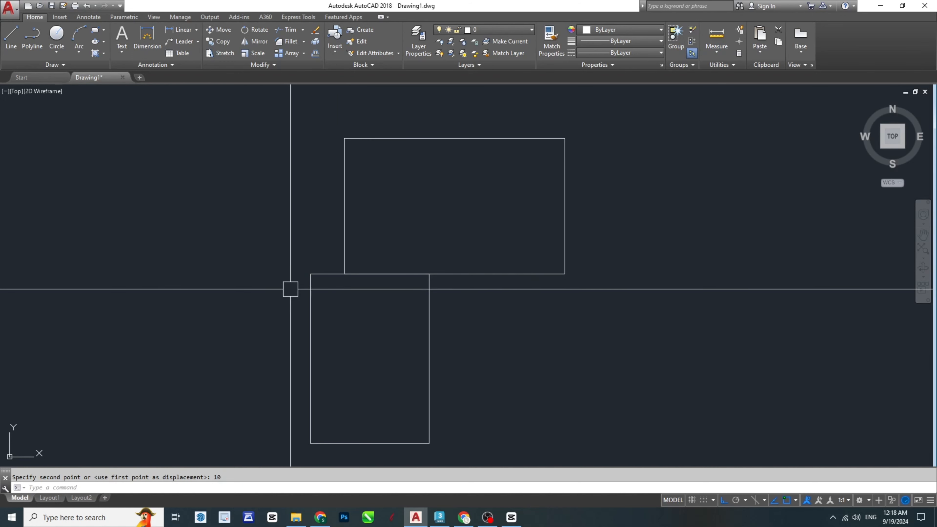
Step: Select the upper outline's bottom edge to examine where it overlaps the lower rectangle's top edge, and clear the selection
scroll(295, 285, up, 2)
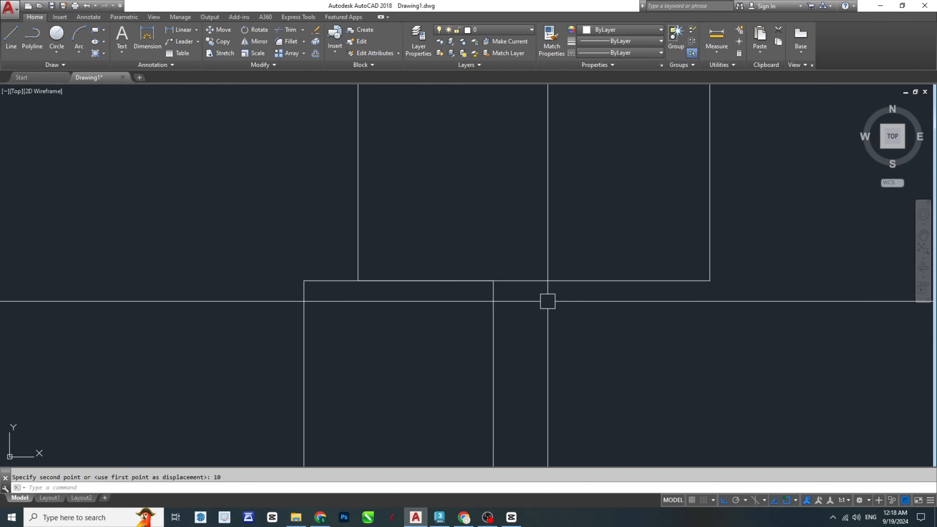
key(Escape)
click(358, 281)
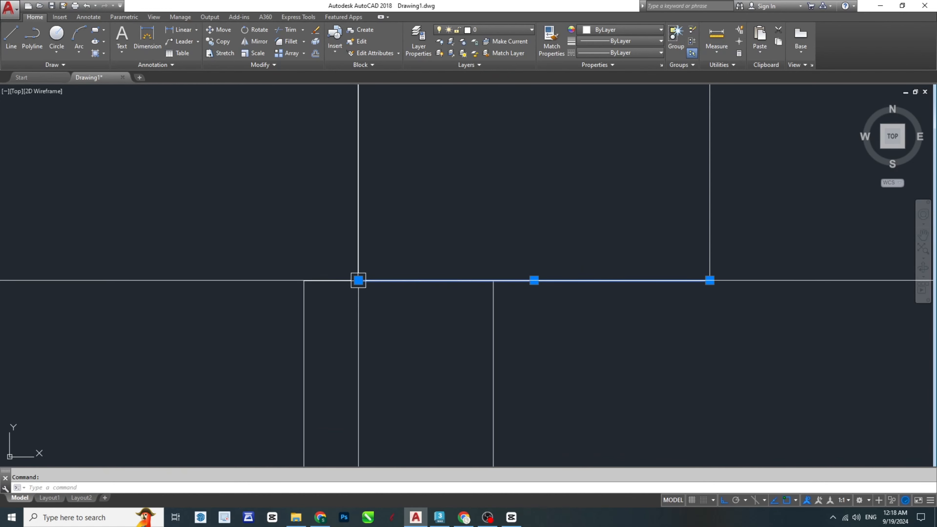
scroll(324, 281, up, 1)
key(Escape)
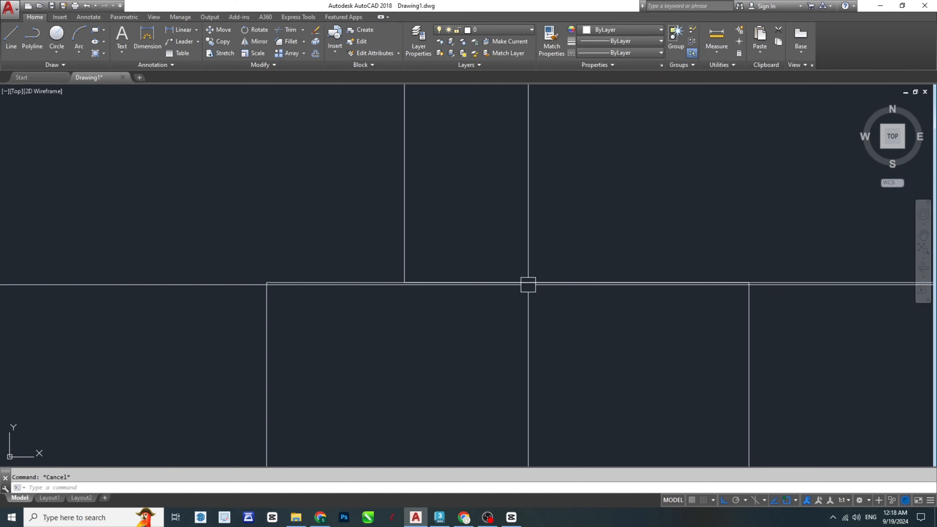
Step: Shorten the upper outline's bottom line by stretching its left endpoint to the lower rectangle's top-right corner
scroll(667, 299, down, 2)
middle_drag(668, 299, 463, 295)
click(494, 285)
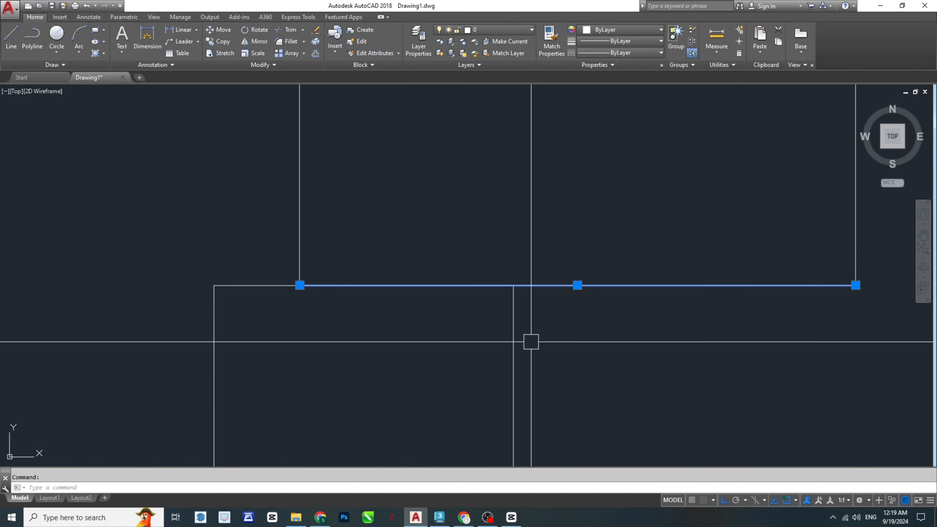
click(299, 285)
click(514, 285)
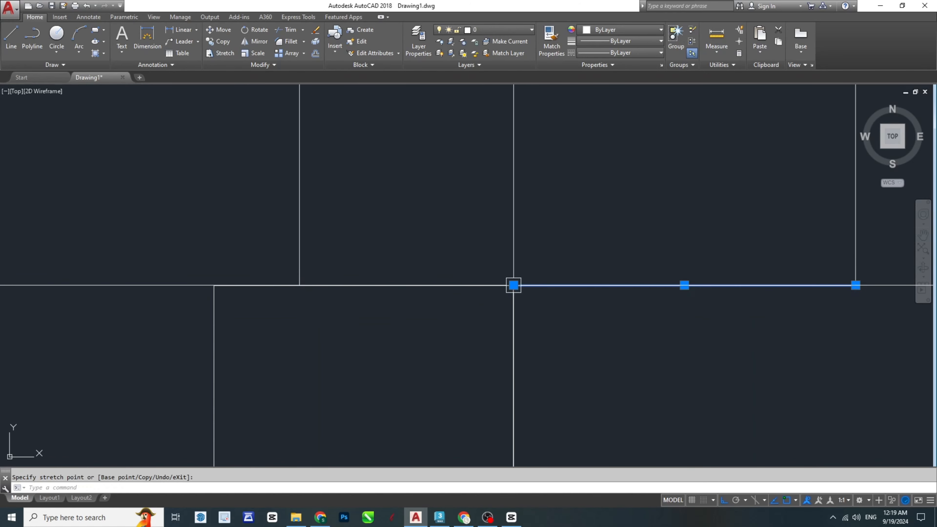
key(Escape)
Step: Select the objects along the shared edge to check the shortened line and the lower rectangle, and clear the selection
click(517, 289)
click(355, 289)
key(Escape)
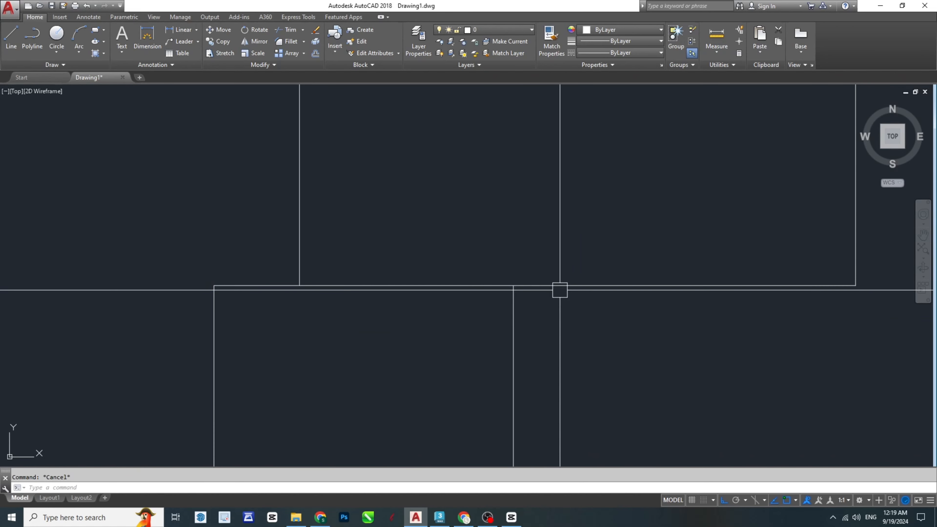
click(557, 290)
click(497, 289)
scroll(304, 230, down, 6)
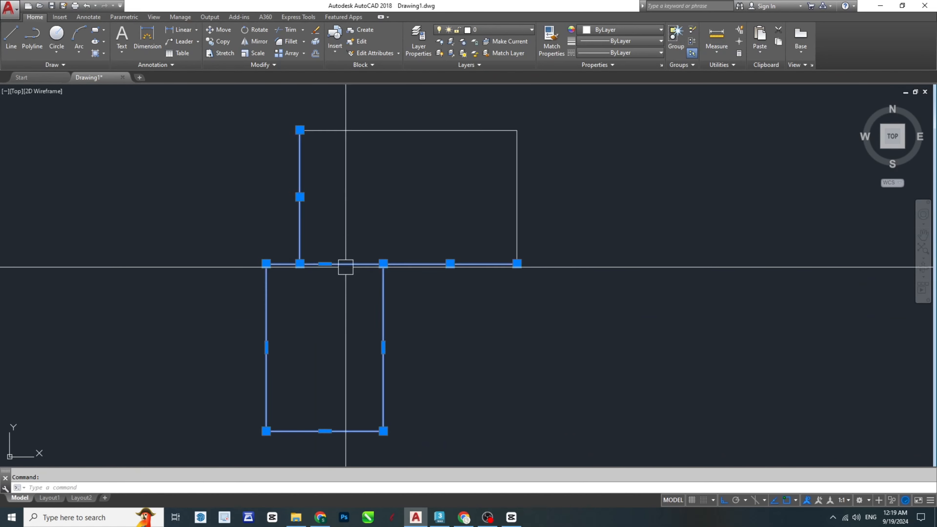
key(Escape)
Step: Draw connected lines from the lower rectangle's top-right corner: 30 cm right, 35 cm down and 30 cm back left
scroll(523, 299, up, 5)
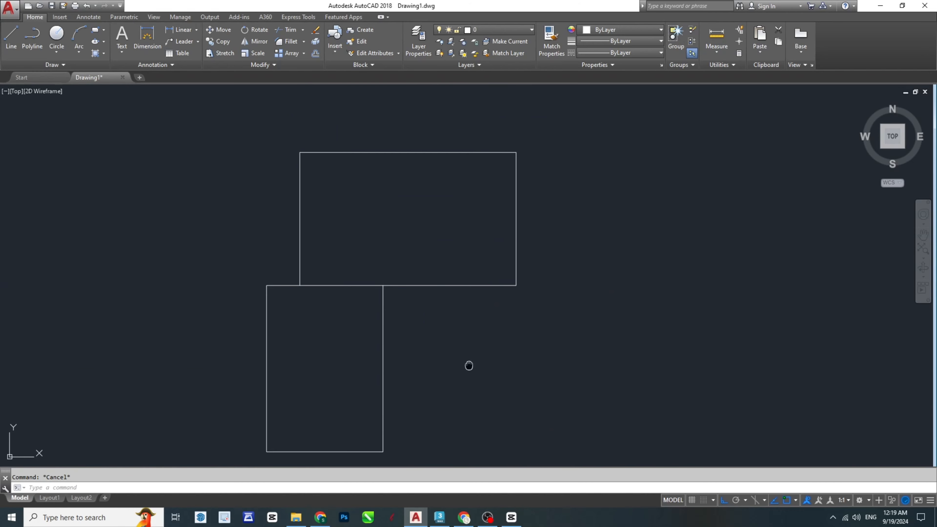
middle_drag(469, 366, 437, 309)
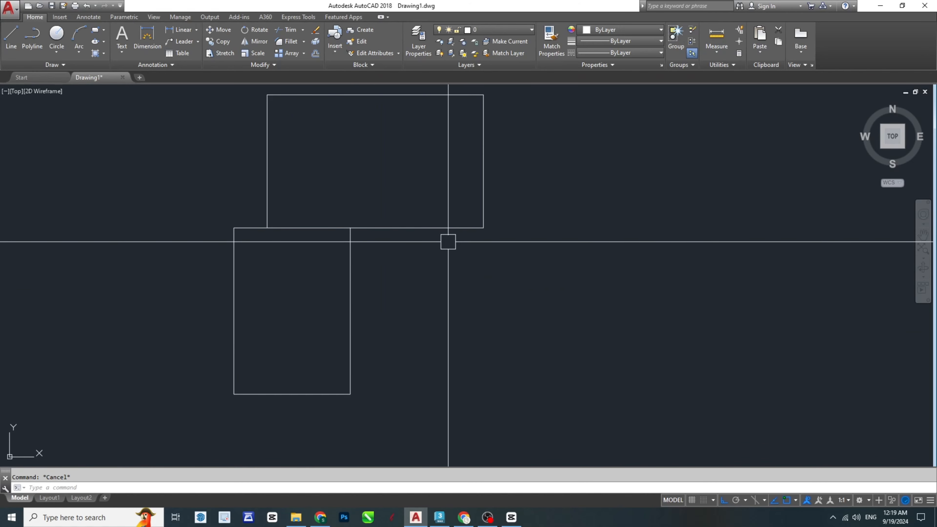
text(l)
key(Return)
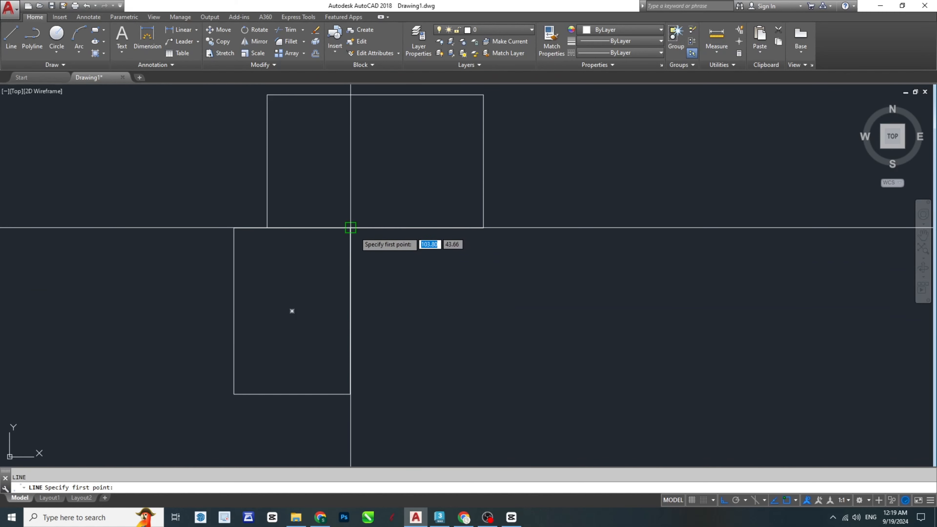
click(350, 229)
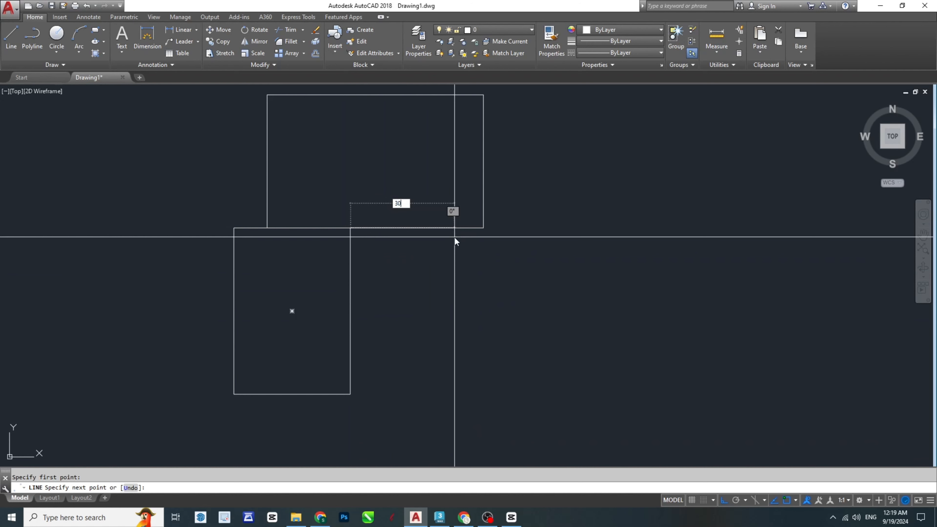
text(30)
key(Return)
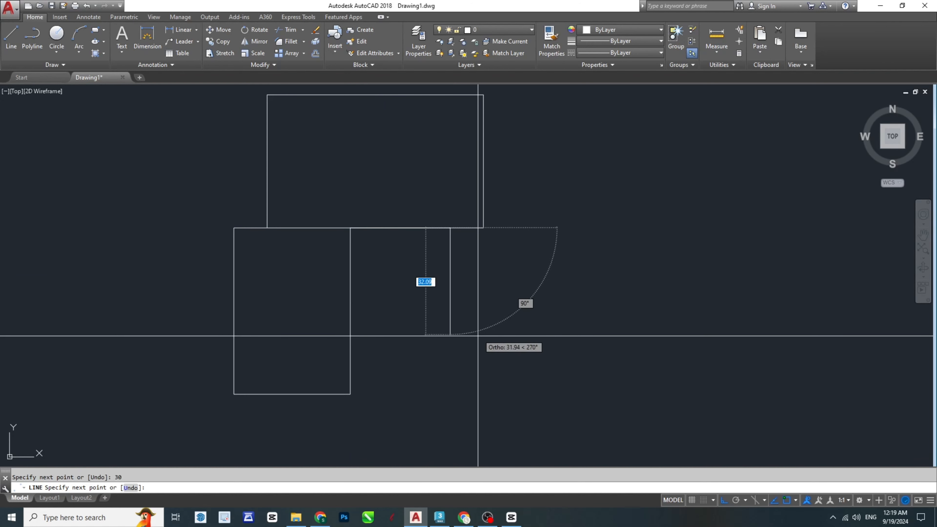
text(35)
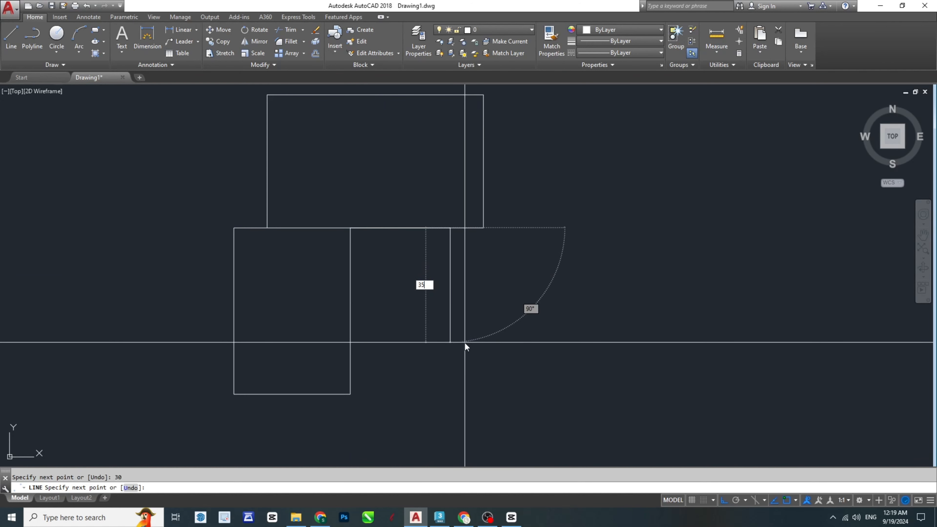
key(Return)
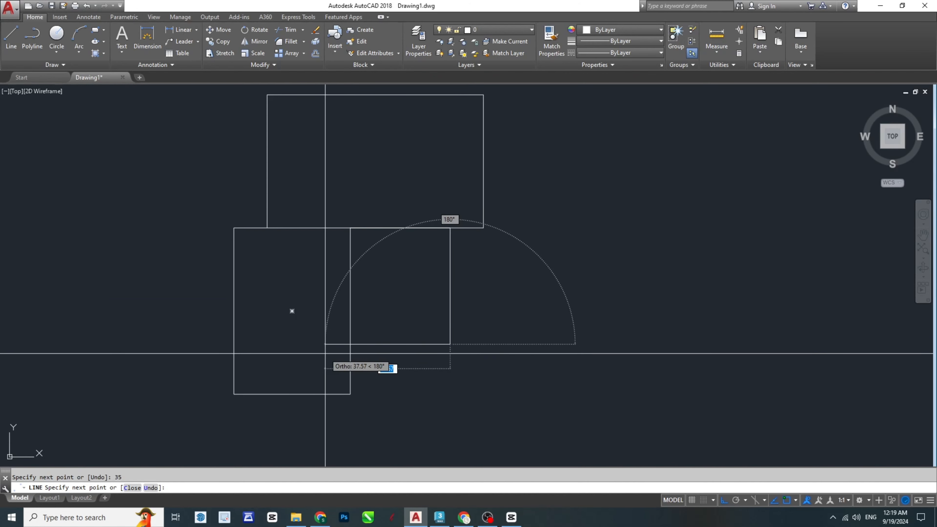
text(30)
key(Return)
key(Escape)
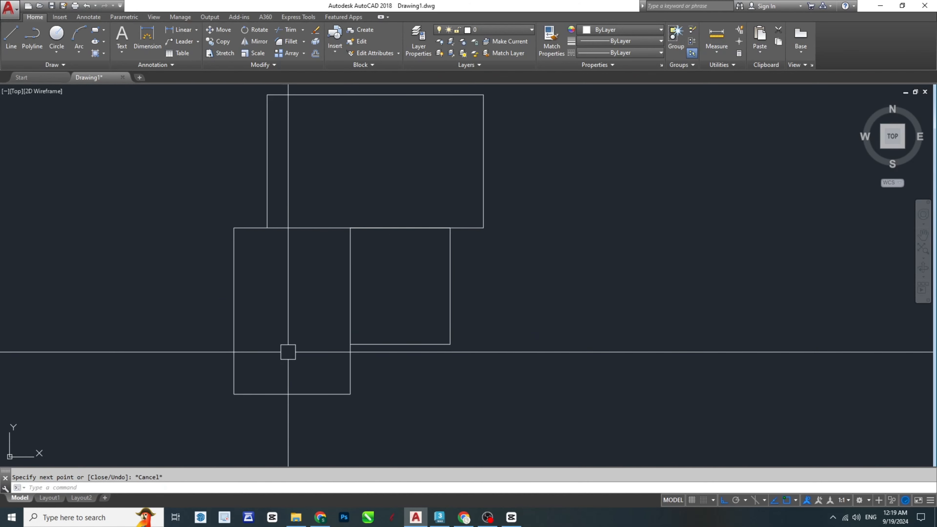
Step: Select the new outline's top and right lines one at a time to check them, and clear the selection
scroll(369, 345, up, 2)
click(362, 341)
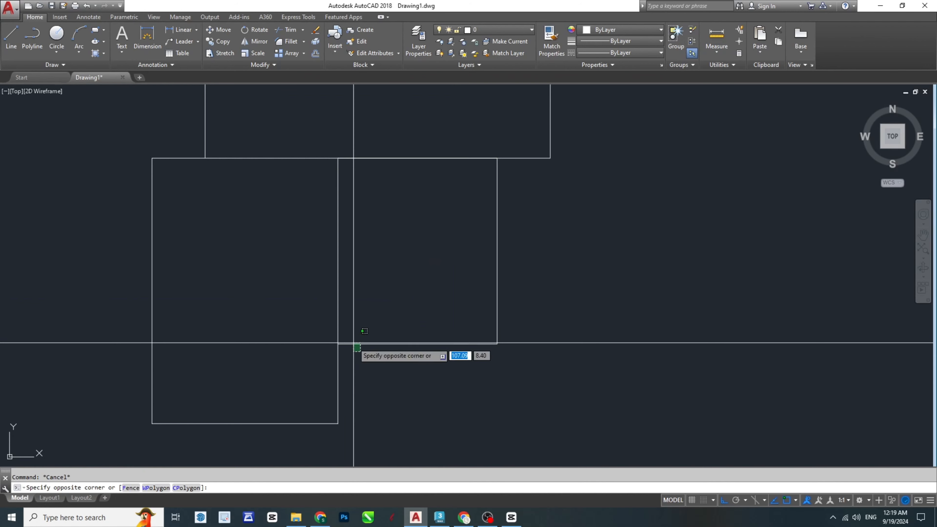
click(338, 349)
key(Escape)
click(396, 158)
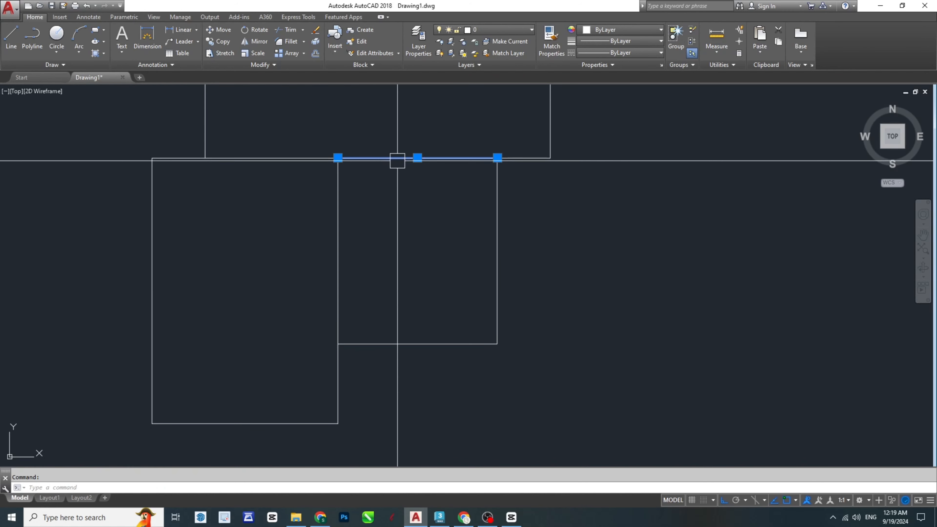
middle_drag(483, 169, 483, 171)
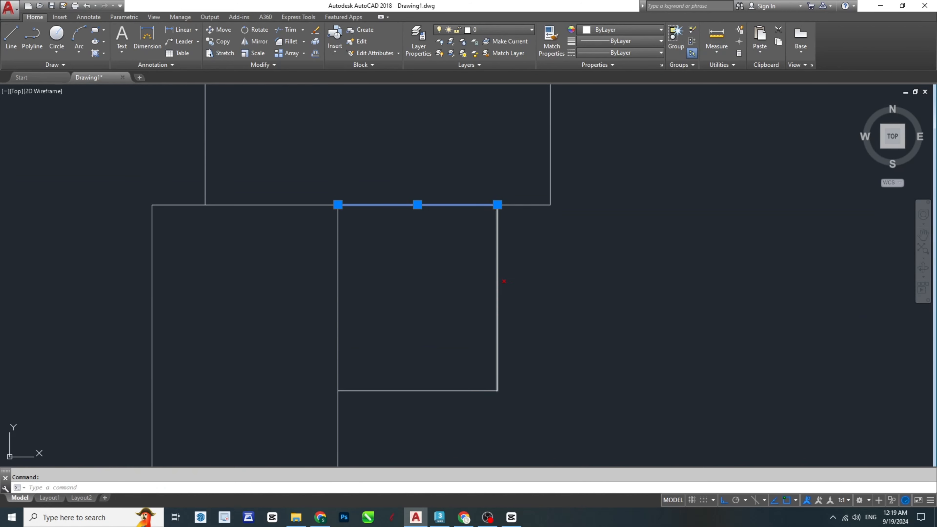
key(Escape)
click(497, 259)
key(Escape)
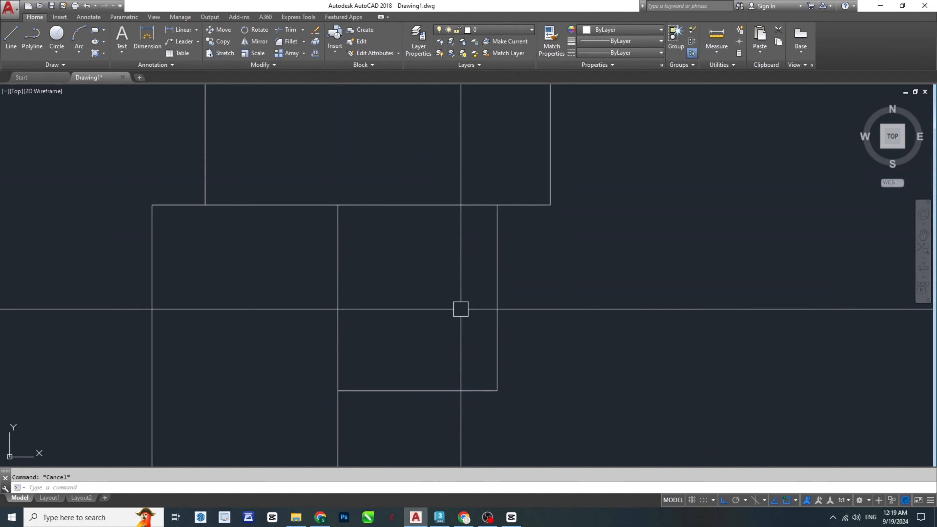
scroll(461, 309, down, 4)
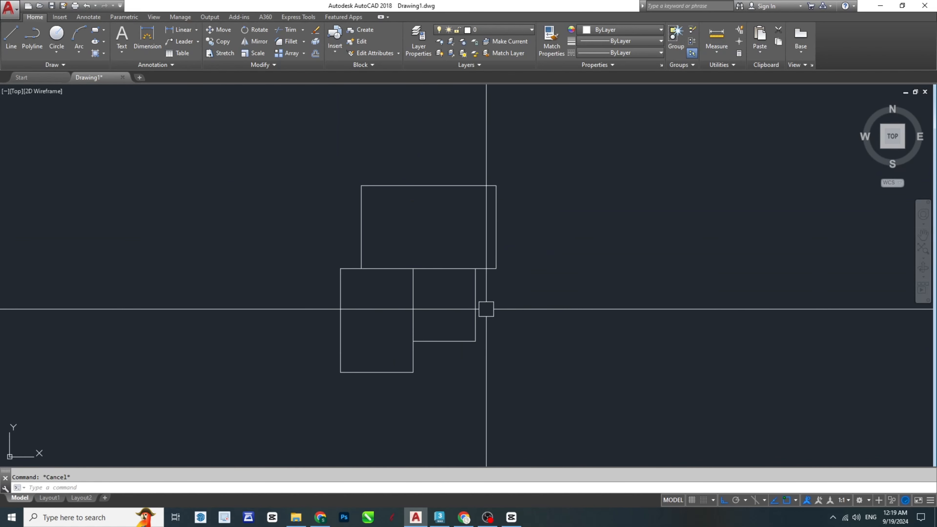
middle_drag(486, 310, 445, 306)
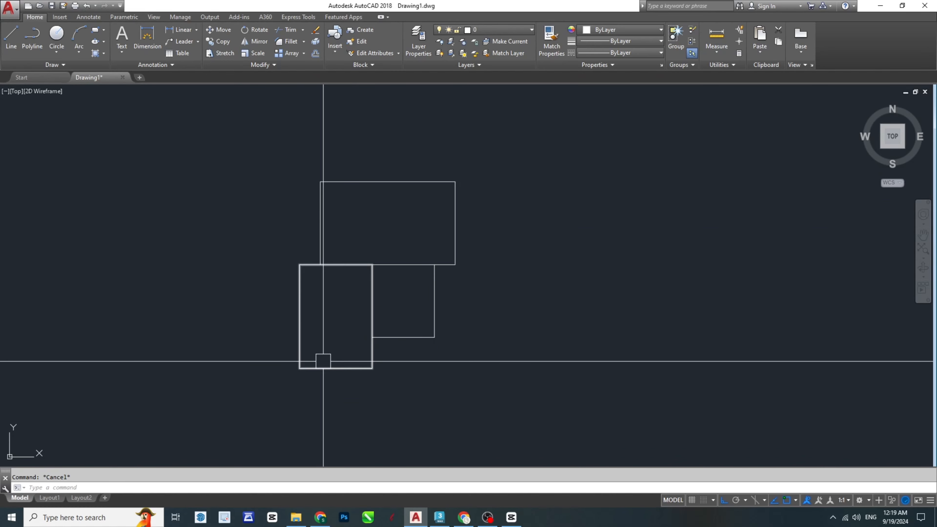
Step: Add a vertical linear dimension along the left side of the lower-left rectangle
scroll(296, 345, up, 2)
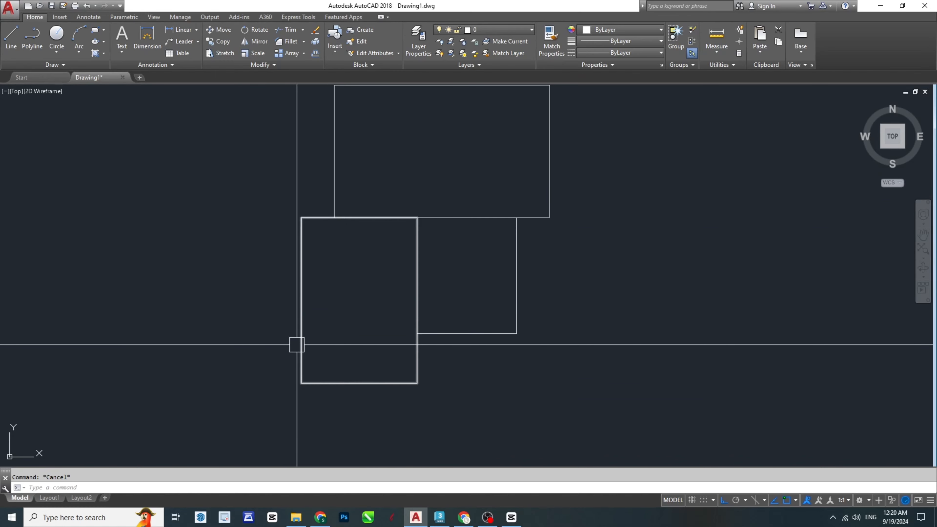
middle_drag(345, 312, 376, 318)
text(li)
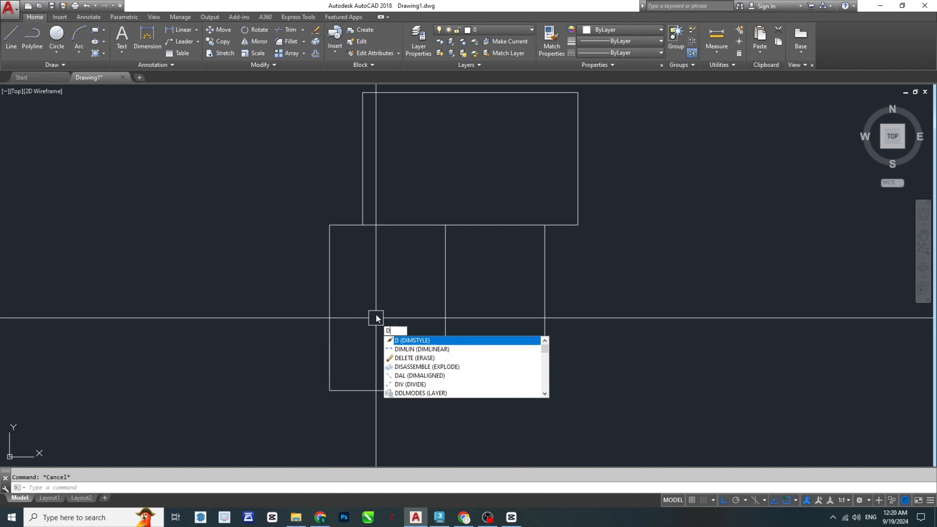
key(Return)
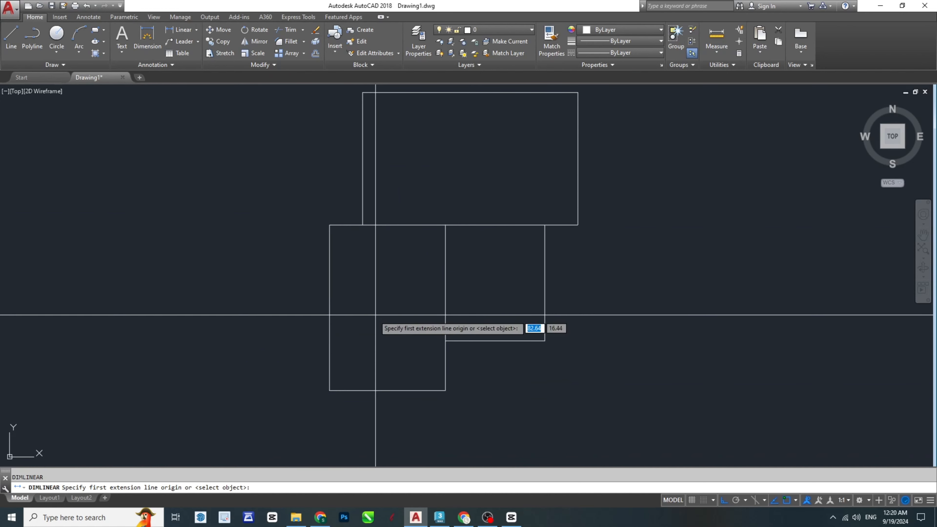
click(330, 390)
click(329, 225)
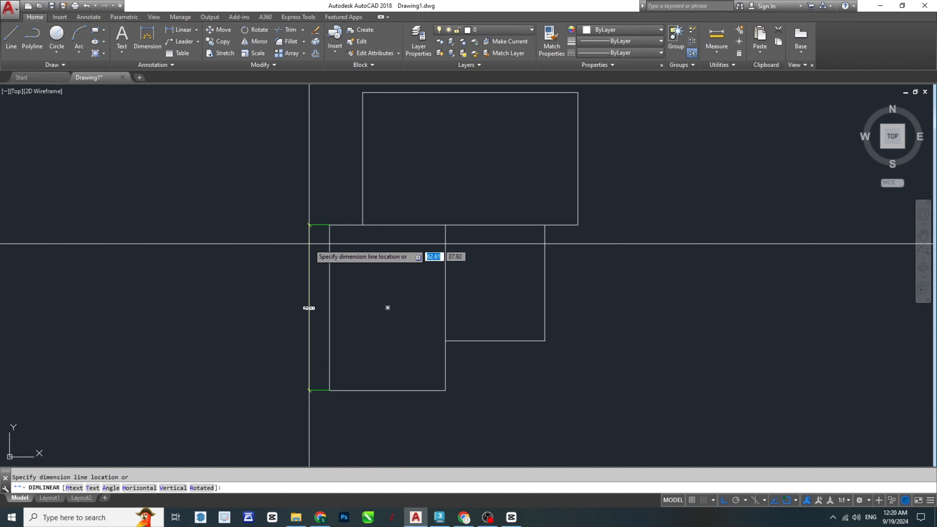
Step: Dimension the horizontal offset between the lower-left rectangle's top-left corner and the upper outline's bottom-left corner
scroll(328, 216, up, 6)
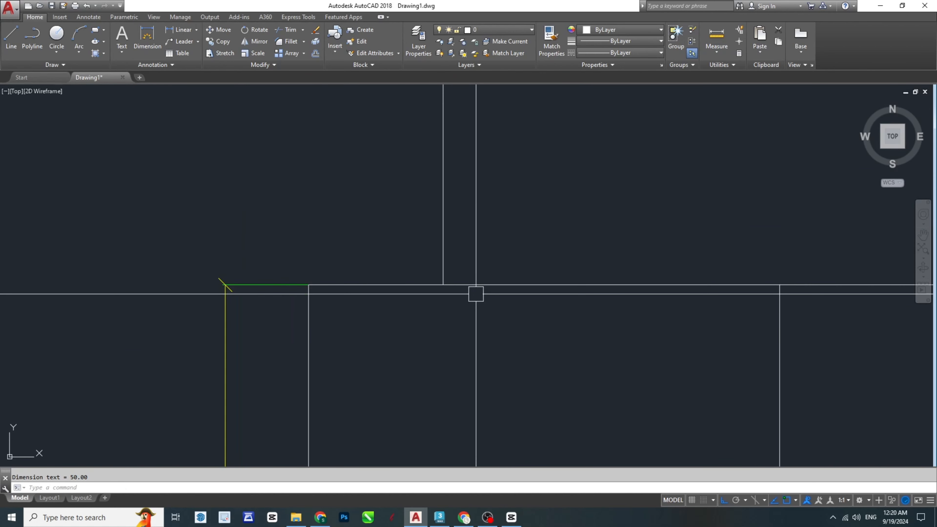
key(space)
click(310, 284)
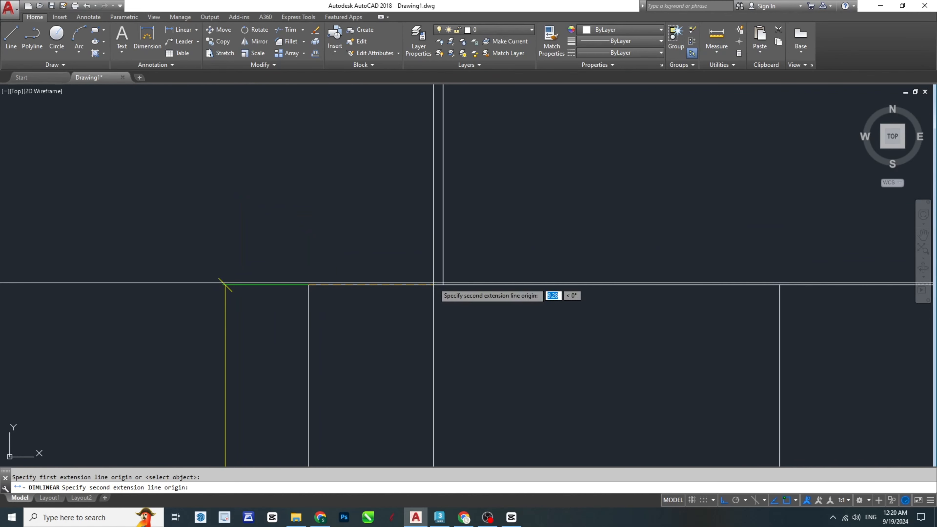
click(443, 285)
click(399, 217)
Step: Add a vertical linear dimension along the left side of the upper outline
key(space)
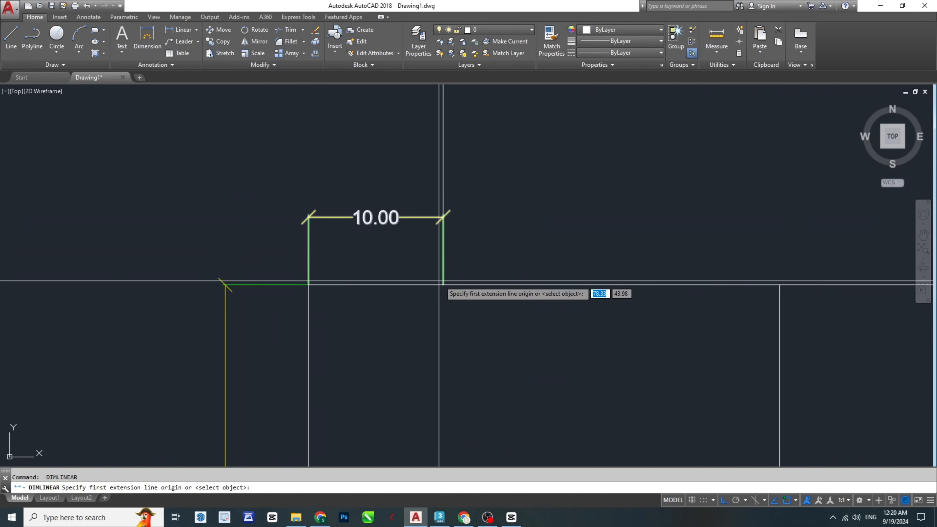
click(444, 284)
scroll(440, 238, down, 6)
click(441, 119)
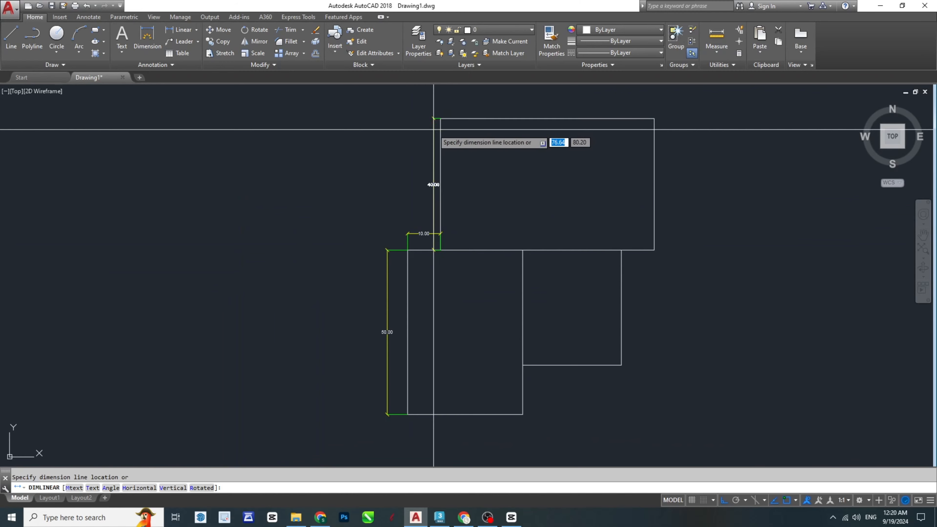
scroll(435, 133, up, 4)
click(427, 140)
Step: Add a horizontal linear dimension above the top edge of the upper outline
middle_drag(486, 128, 399, 234)
key(space)
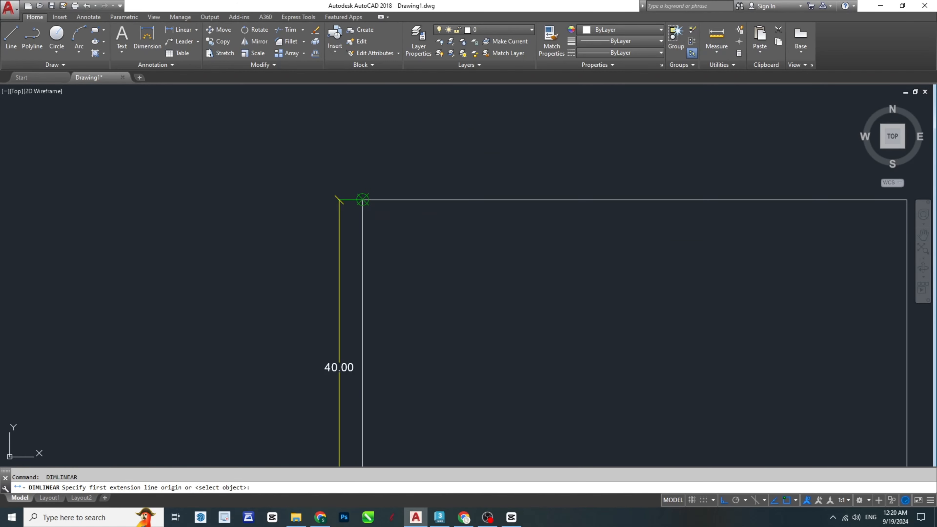
click(362, 200)
middle_drag(572, 188, 302, 213)
click(637, 224)
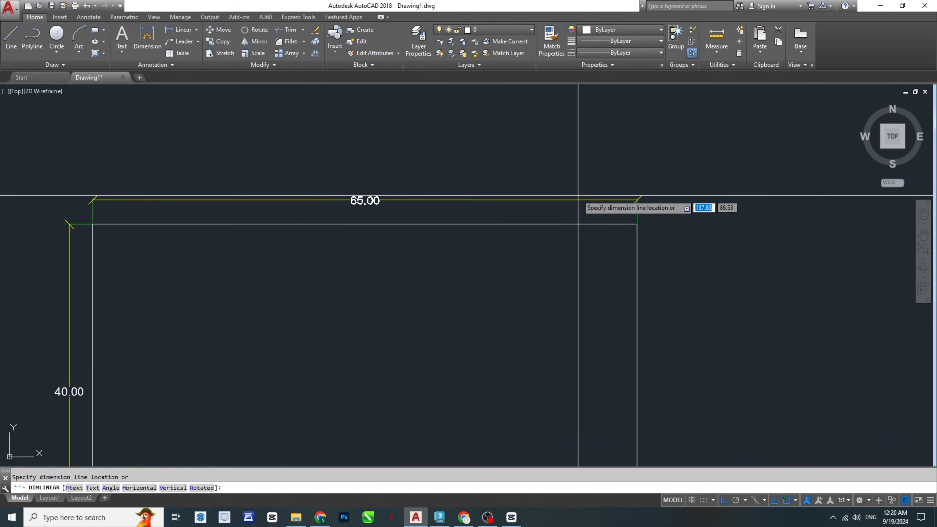
click(590, 193)
Step: Add a vertical linear dimension along the right side of the upper outline
key(space)
click(638, 224)
scroll(633, 236, down, 5)
scroll(633, 324, up, 2)
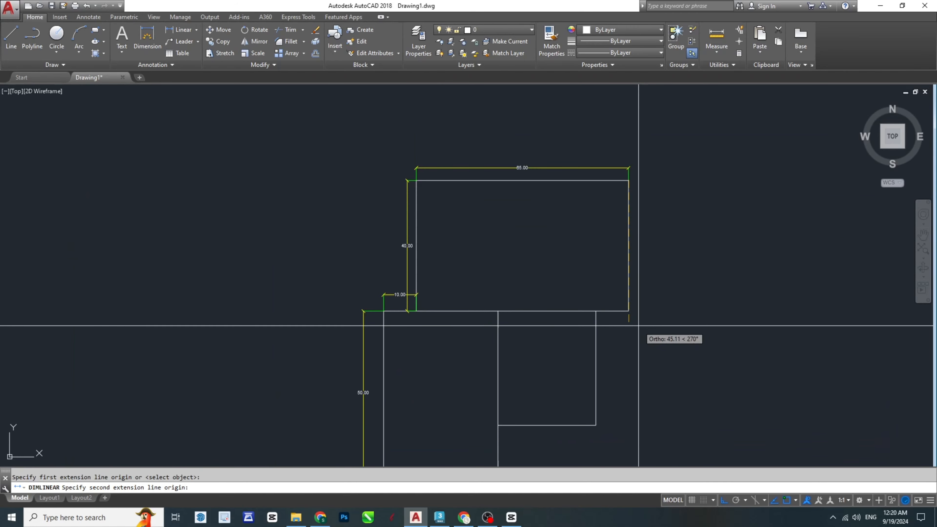
click(630, 314)
scroll(614, 287, up, 2)
click(644, 309)
Step: Dimension the horizontal offset between the upper outline's bottom-right corner and the lower-right rectangle's top-right corner, below the edge
key(space)
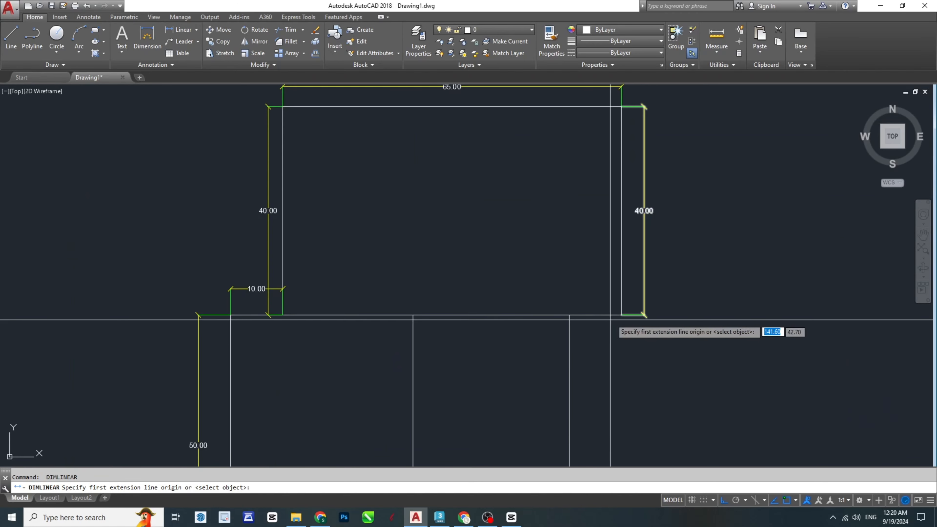
click(621, 315)
click(569, 315)
click(582, 335)
Step: Add a vertical linear dimension along the right side of the lower-right rectangle
key(space)
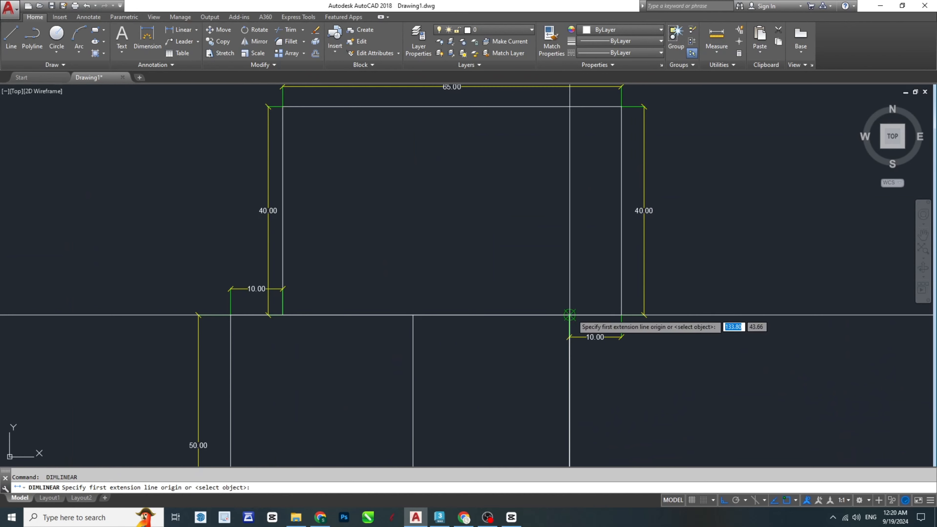
click(569, 315)
middle_drag(542, 408, 522, 265)
click(549, 354)
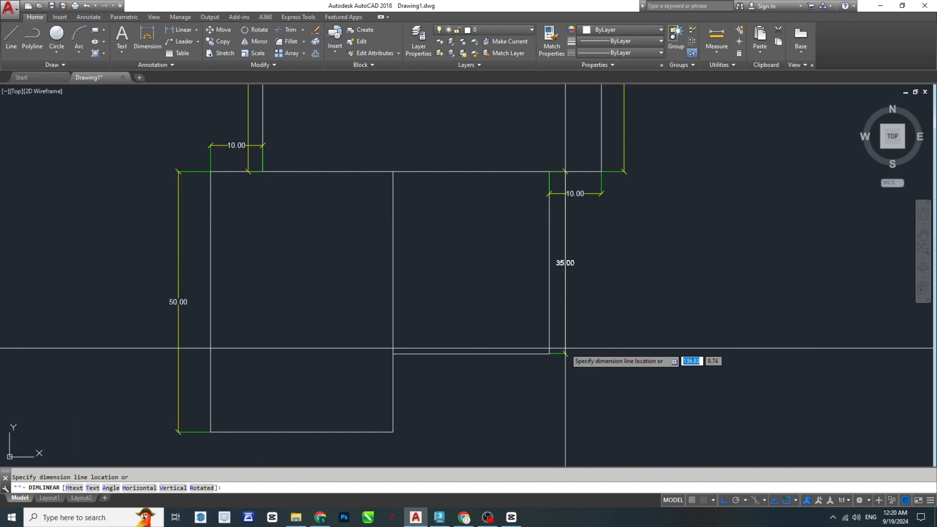
click(565, 352)
Step: Add a horizontal linear dimension below the bottom edge of the lower-right rectangle
key(space)
click(549, 354)
click(398, 353)
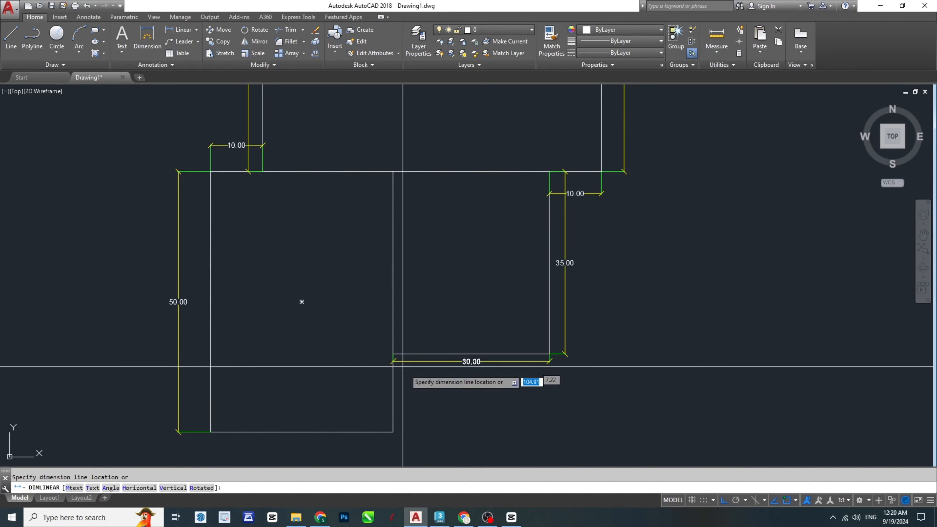
click(400, 378)
Step: Dimension the vertical offset between the lower-right rectangle's bottom-left corner and the lower-left rectangle's bottom-right corner
key(space)
middle_drag(398, 388, 429, 307)
click(428, 275)
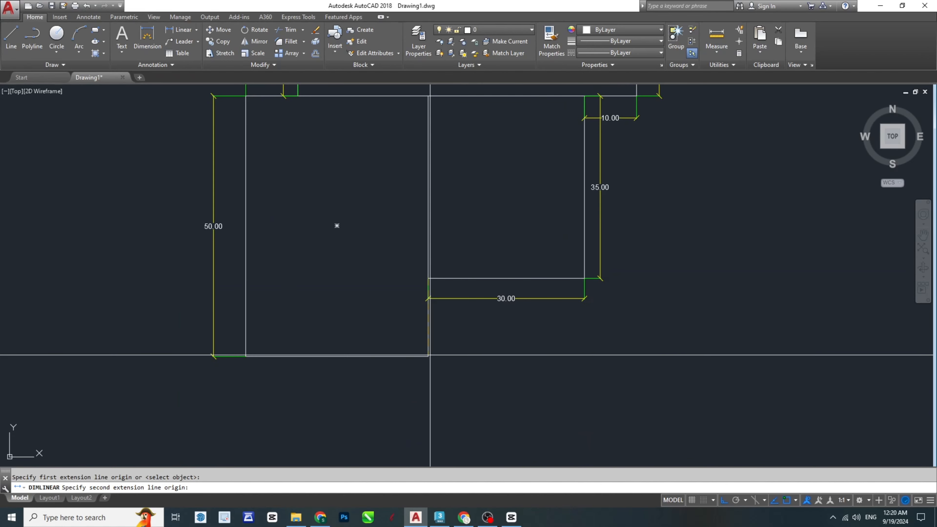
click(429, 356)
click(451, 369)
Step: Add a horizontal linear dimension below the lower-left rectangle's bottom edge and end dimensioning
key(space)
click(427, 356)
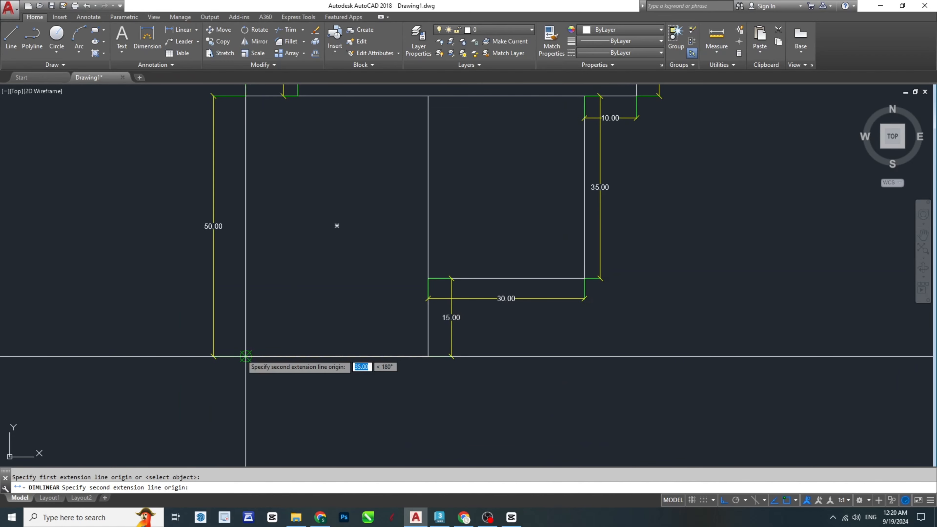
click(246, 356)
click(281, 377)
key(Escape)
scroll(515, 348, down, 2)
mouse_move(559, 294)
middle_down()
mouse_move(553, 342)
mouse_move(548, 334)
middle_up()
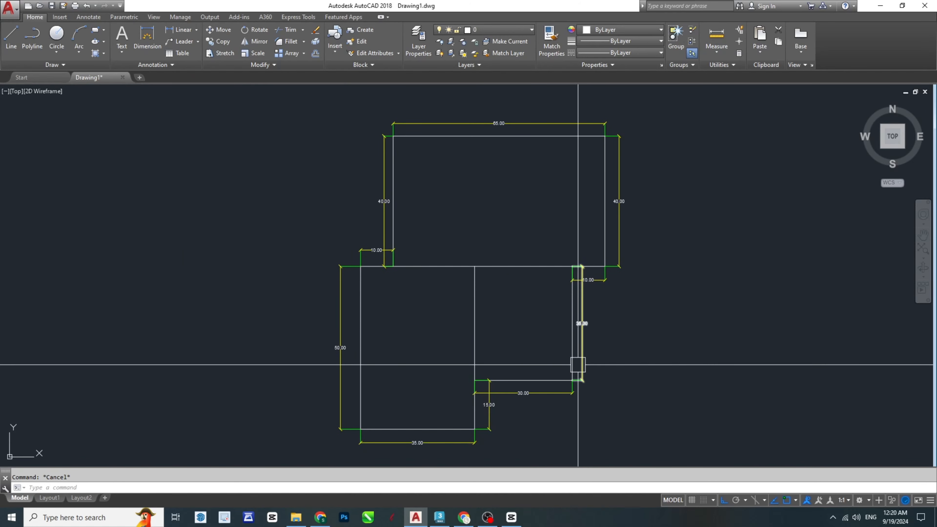
middle_drag(638, 358, 612, 353)
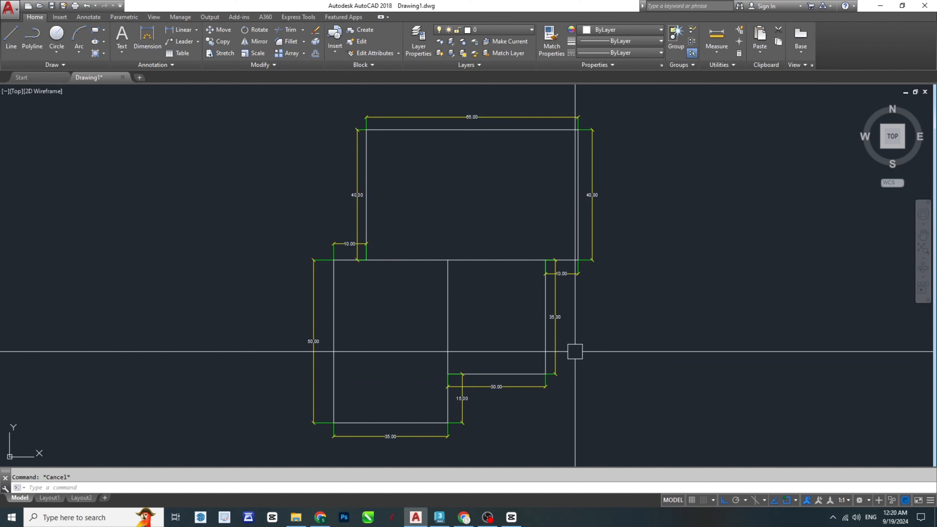
middle_drag(596, 347, 304, 325)
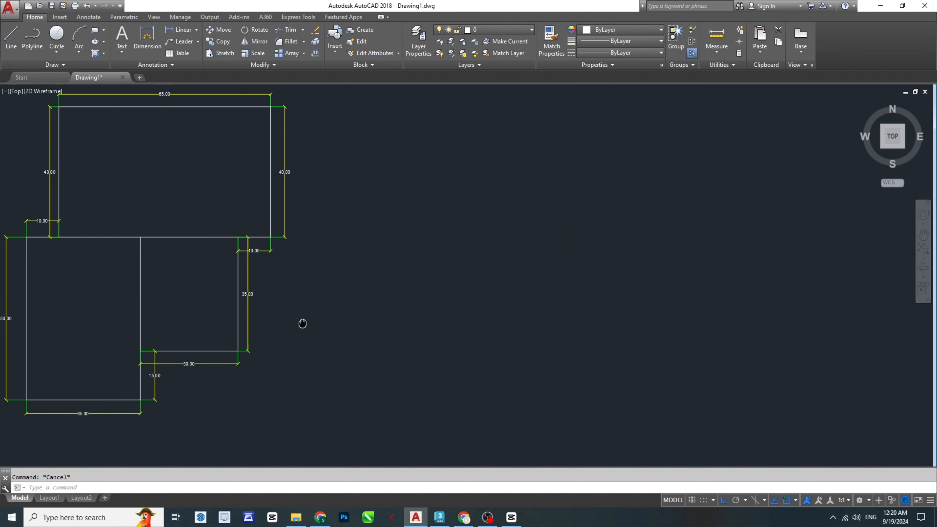
scroll(402, 348, down, 4)
scroll(402, 349, up, 2)
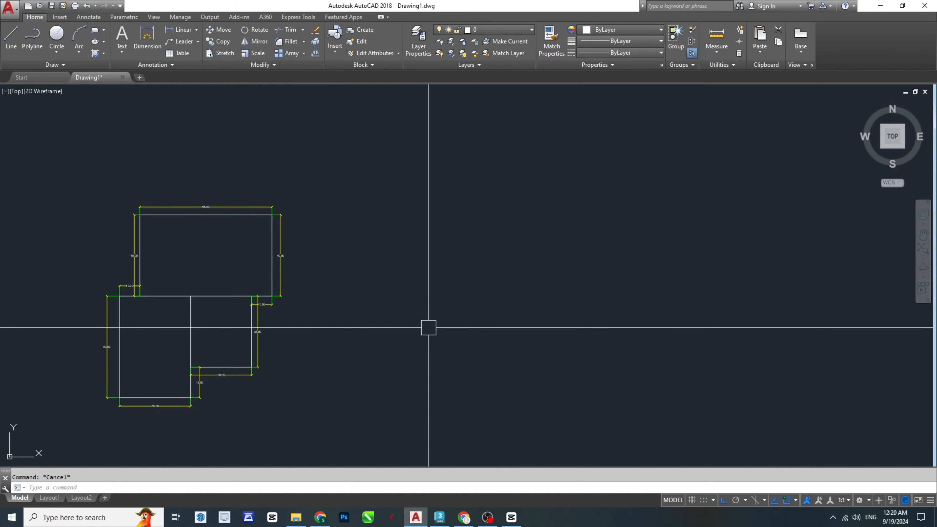
Step: Draw an 80 by 40 rectangle in the empty space to the right of the dimensioned rectangles
key(Return)
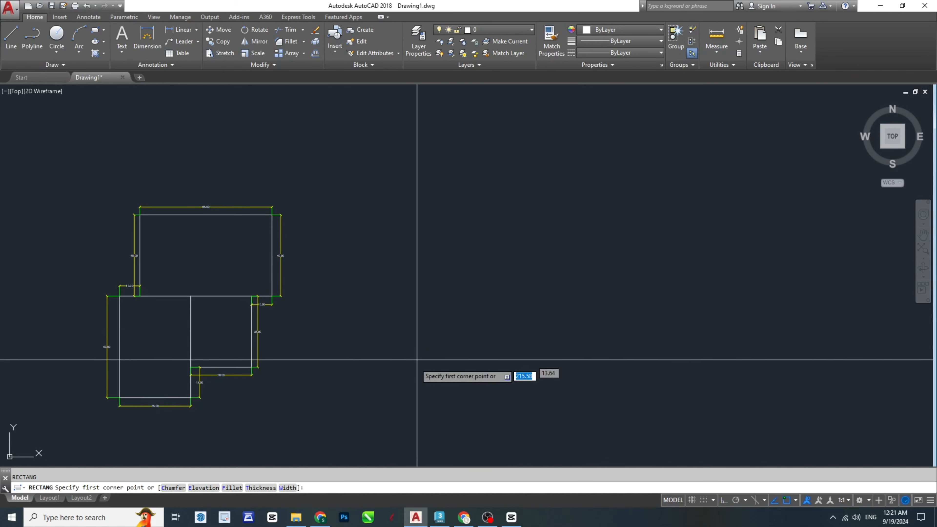
click(402, 379)
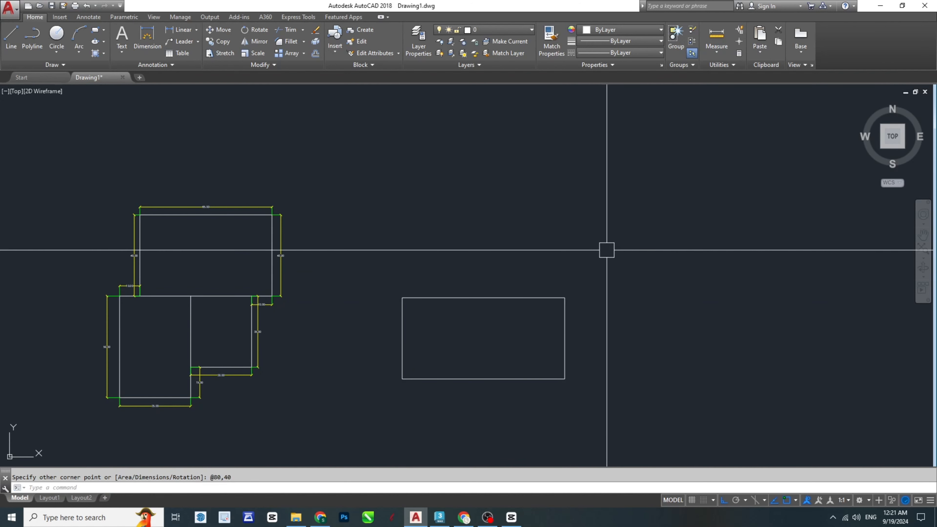
key(Escape)
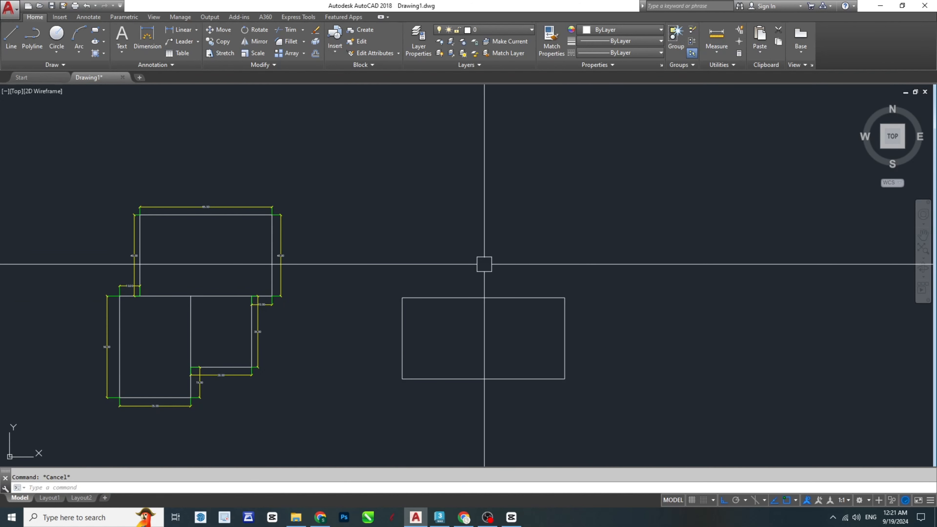
Step: Draw a circle of radius 25 centred on the midpoint of the new rectangle's top edge
scroll(457, 301, up, 4)
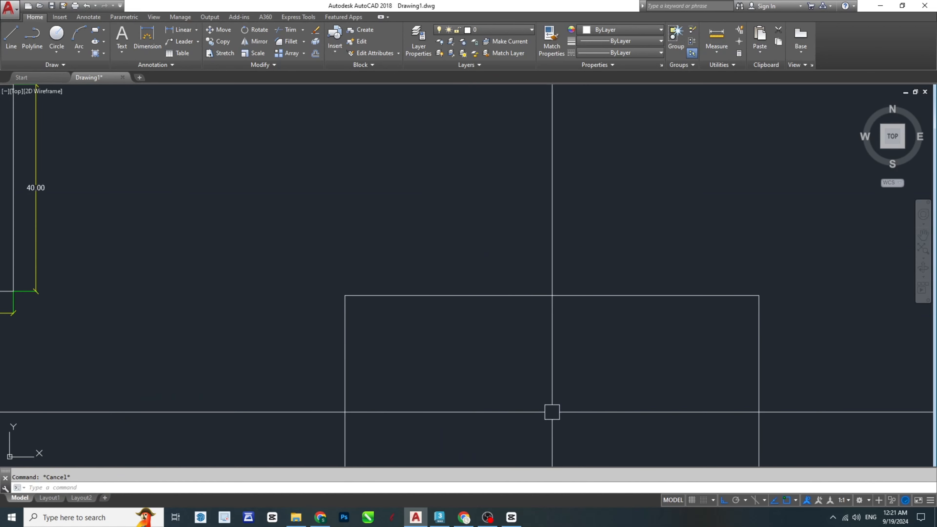
middle_drag(701, 301, 592, 278)
scroll(590, 279, down, 2)
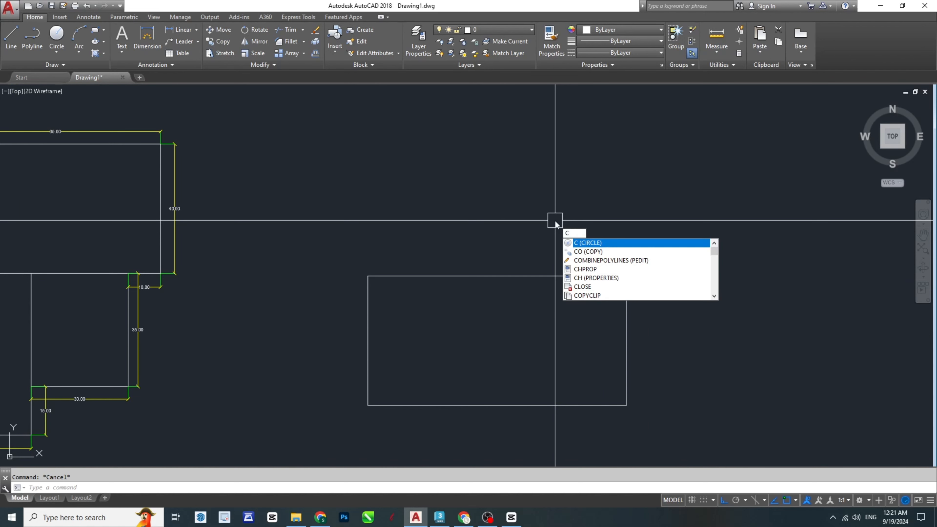
key(Return)
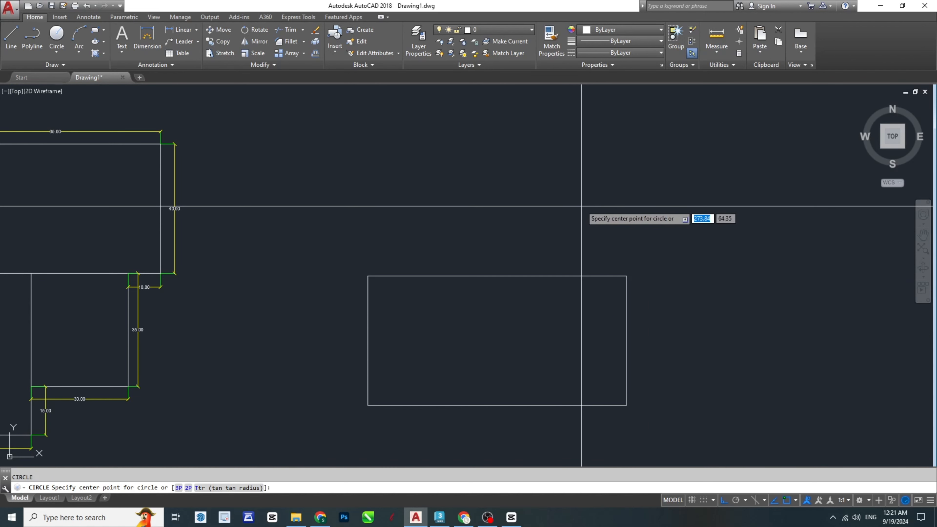
click(497, 276)
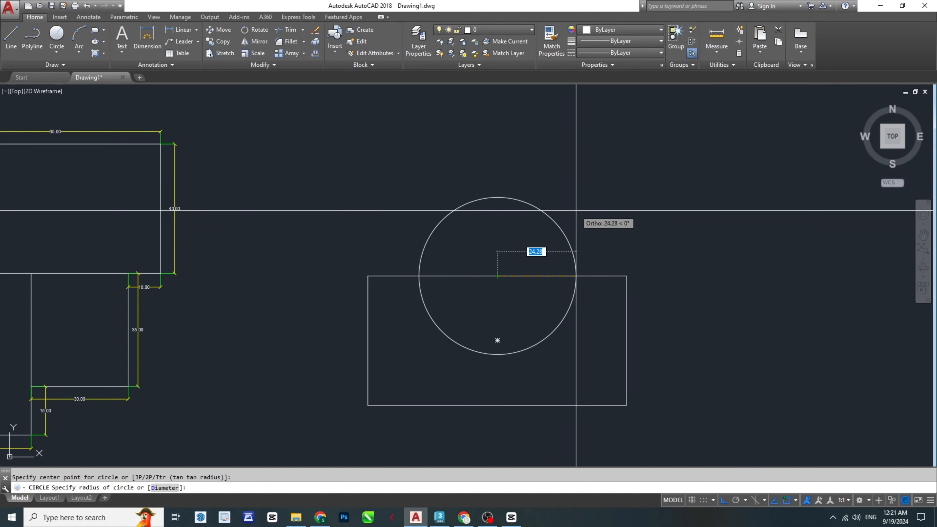
text(25)
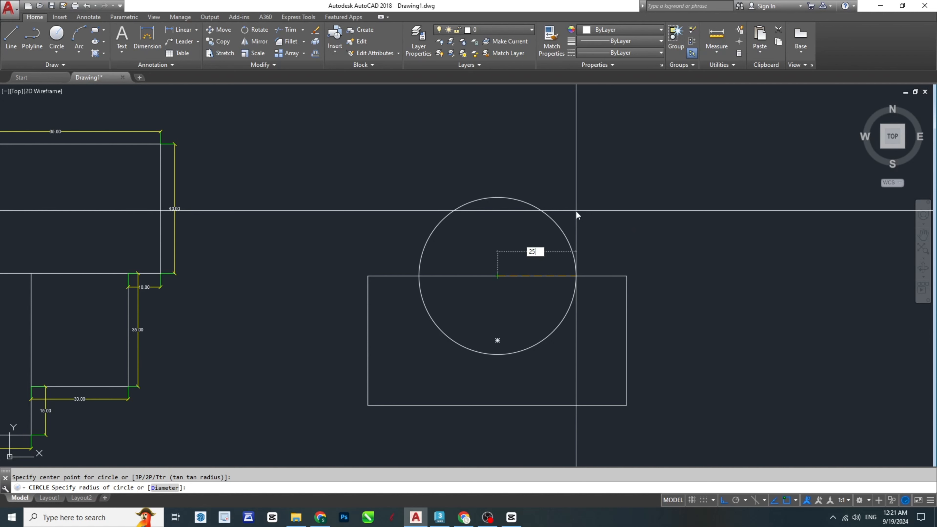
key(Return)
key(Escape)
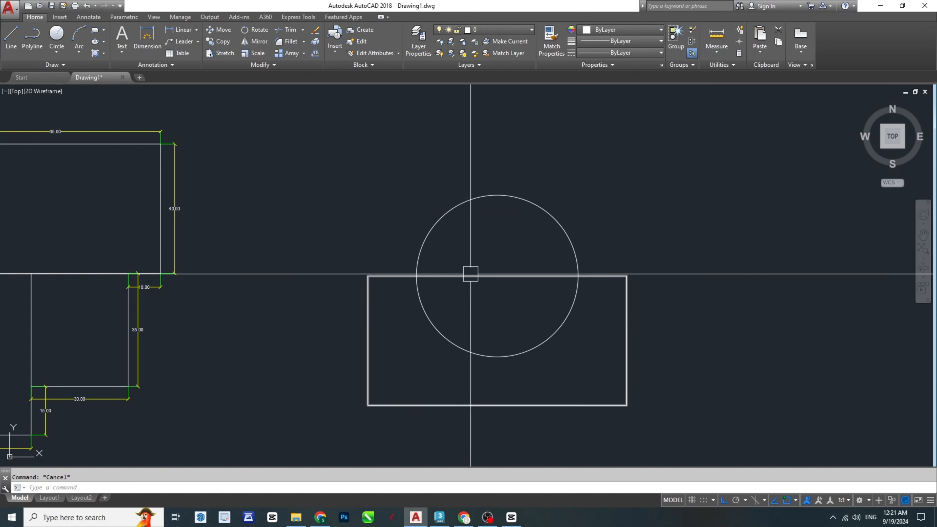
Step: Add a linear dimension across the circle's full width above it and delete that dimension
scroll(459, 267, up, 3)
middle_drag(459, 267, 422, 291)
text(dli)
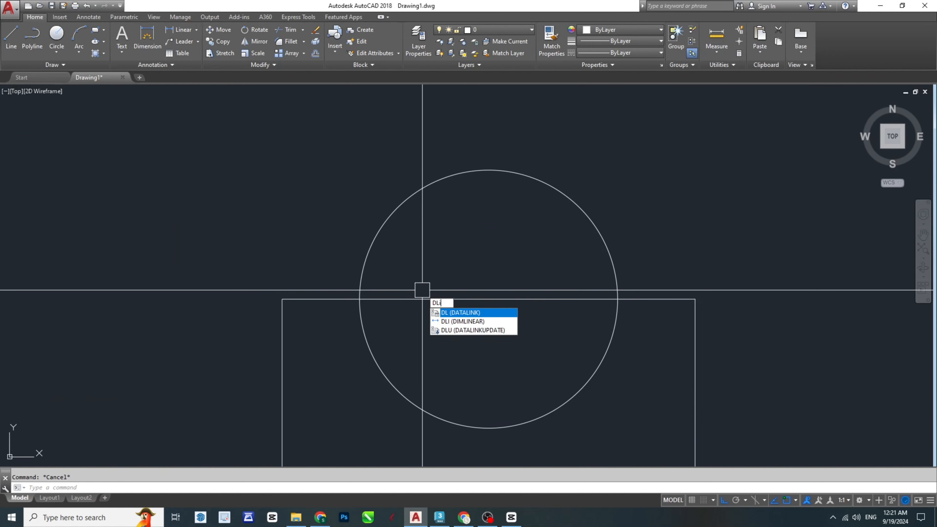
key(Return)
click(359, 299)
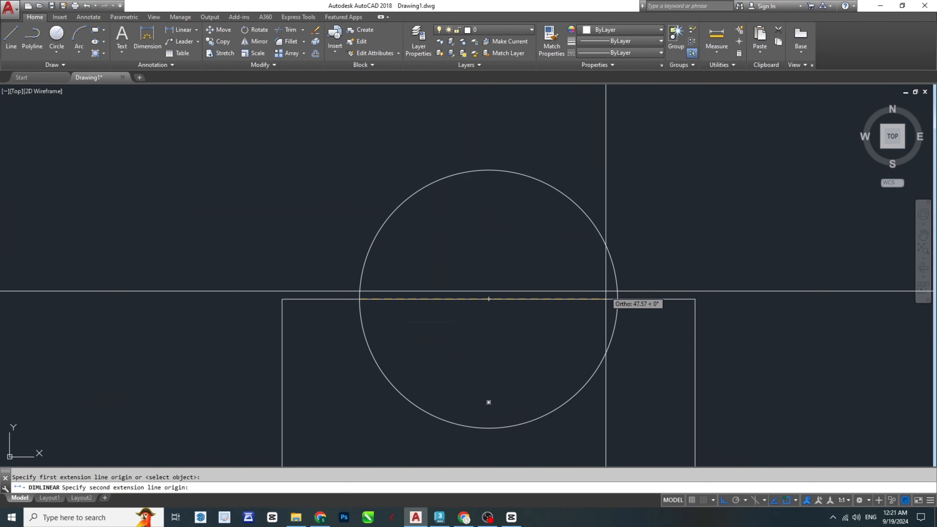
click(618, 299)
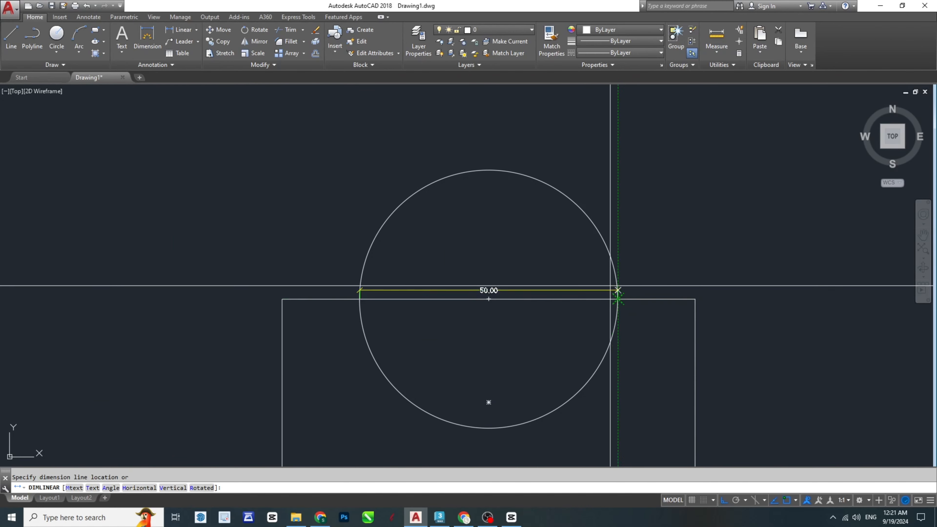
click(594, 124)
click(536, 124)
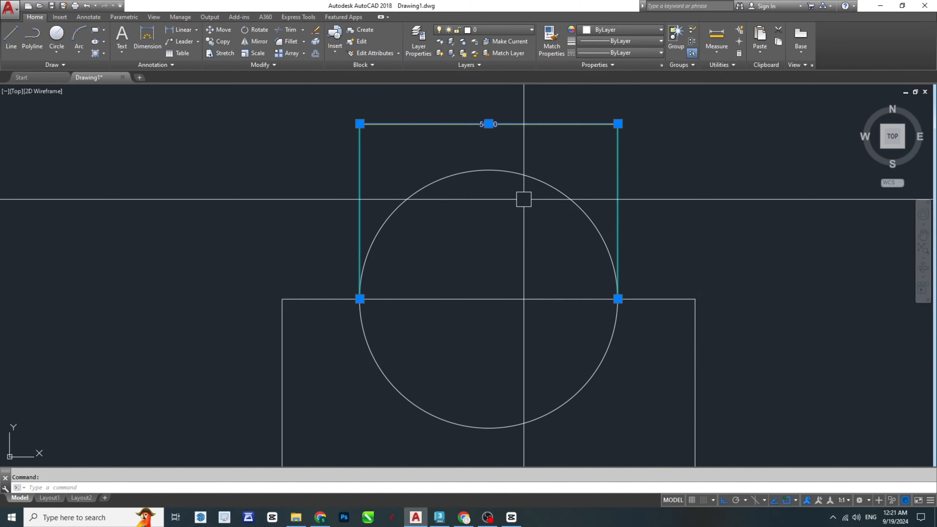
key(Delete)
scroll(561, 341, down, 4)
key(Escape)
Step: Trim the rectangle's top edge inside the circle and the circle's upper arc, leaving a semicircular notch
scroll(552, 224, up, 2)
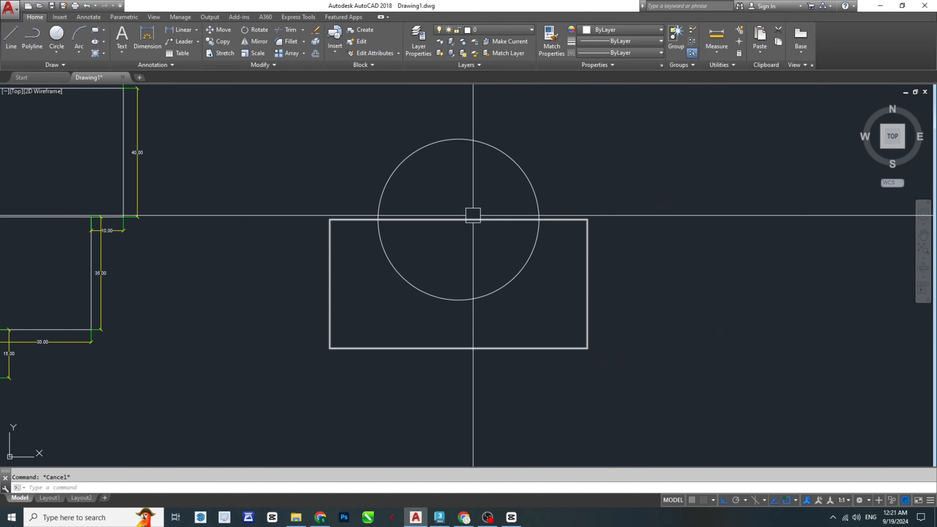
middle_drag(475, 214, 478, 245)
key(Return)
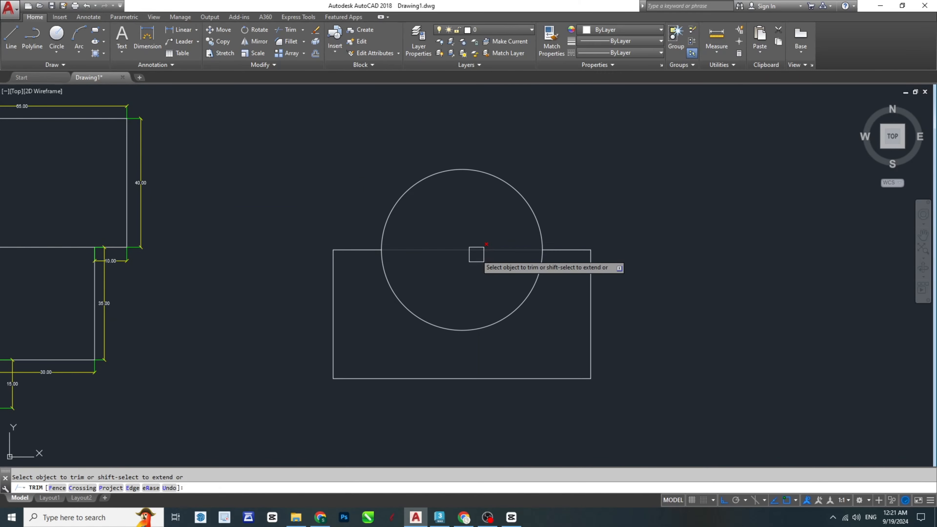
click(470, 170)
key(Escape)
Step: Add a horizontal linear dimension above the short top edge left of the semicircular notch
mouse_move(408, 304)
middle_down()
mouse_move(481, 272)
mouse_move(515, 276)
middle_up()
scroll(488, 272, down, 2)
scroll(514, 267, up, 2)
key(Escape)
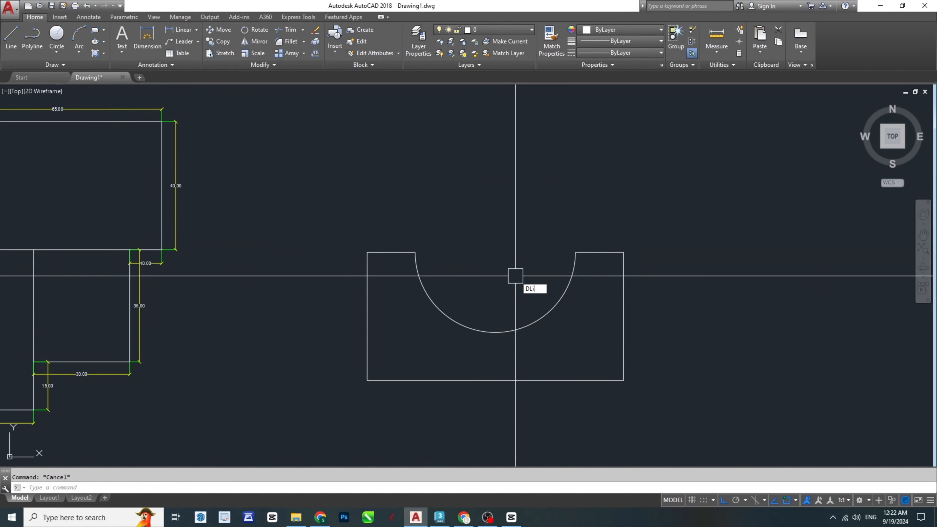
key(Return)
click(415, 253)
click(367, 252)
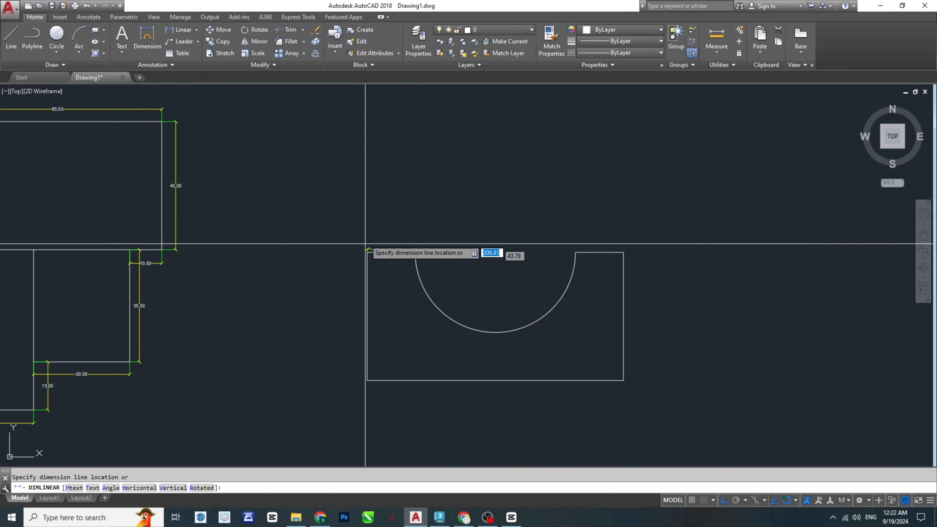
click(367, 218)
Step: Add a vertical linear dimension along the left side of the notched rectangle
key(Return)
click(368, 253)
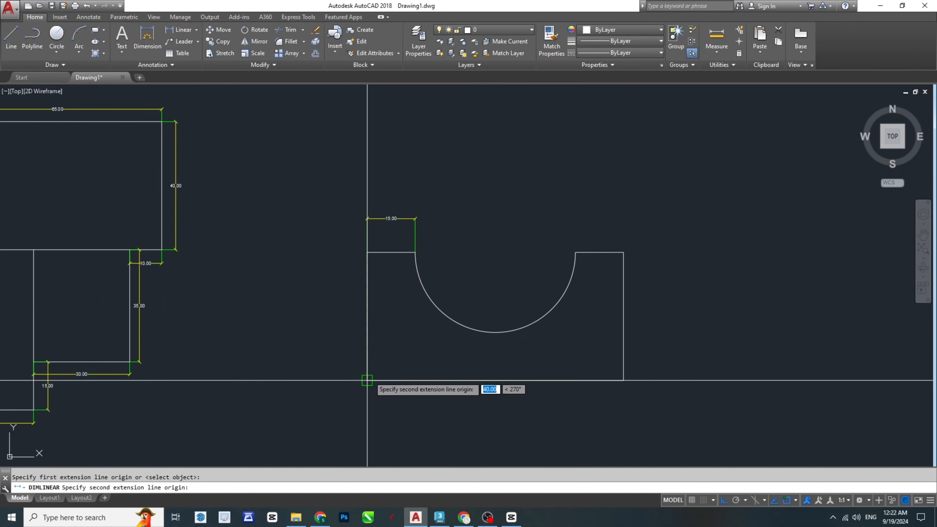
click(367, 380)
click(345, 316)
Step: Add a horizontal linear dimension below the bottom edge of the notched rectangle
key(Return)
click(367, 380)
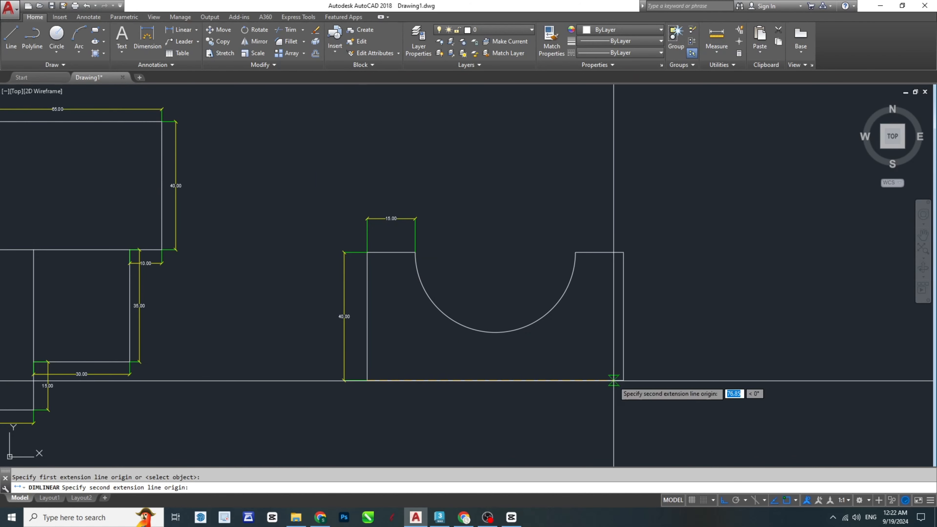
click(623, 380)
click(624, 404)
Step: Dimension the notched rectangle's right side vertically and the short top edge right of the notch horizontally
click(624, 380)
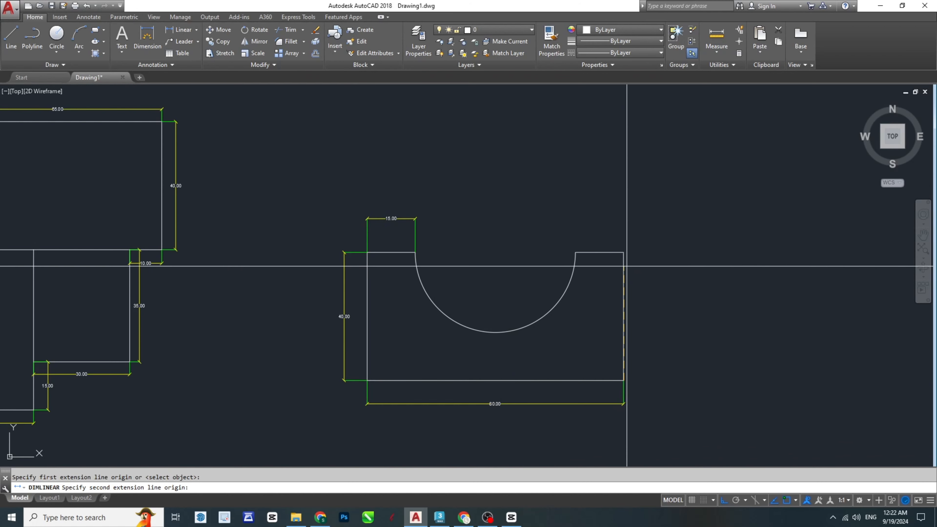
click(575, 252)
click(567, 218)
Step: Add a horizontal linear dimension across the opening of the semicircular notch
key(space)
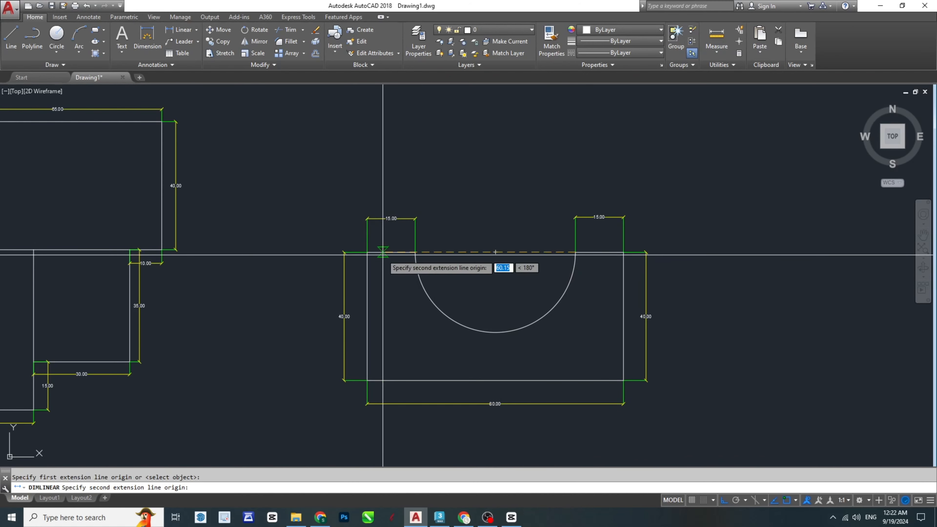
click(415, 253)
click(575, 253)
click(493, 229)
Step: Add a vertical linear dimension from the notch's lowest point to the rectangle's bottom edge and end dimensioning
scroll(492, 364, up, 2)
key(space)
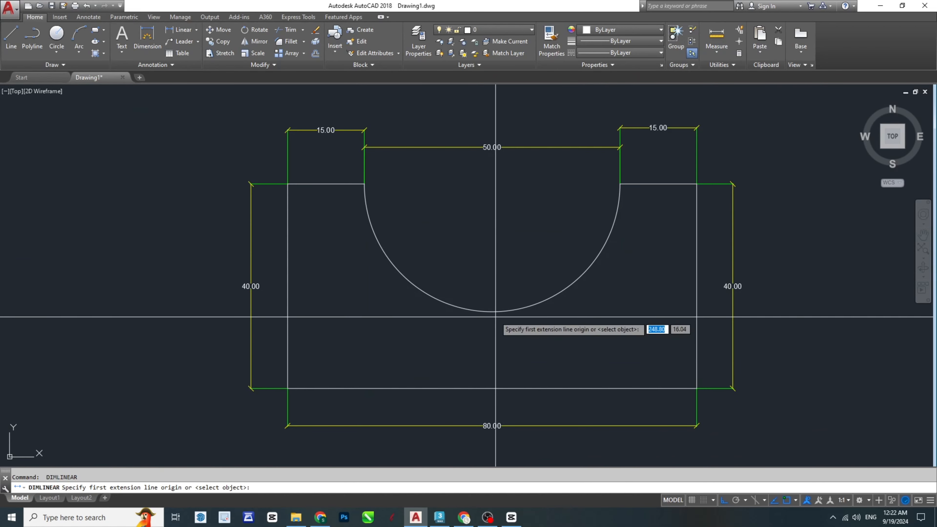
click(492, 312)
click(492, 389)
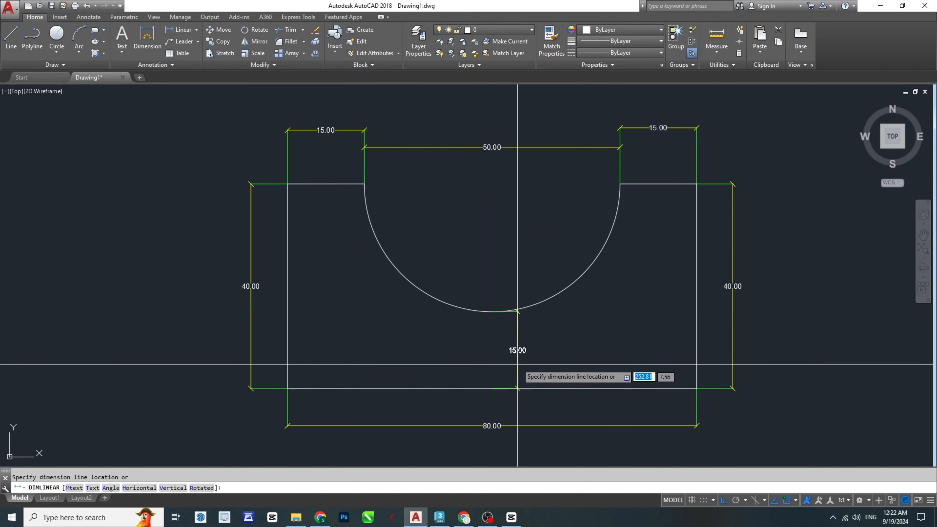
click(516, 349)
scroll(565, 297, down, 3)
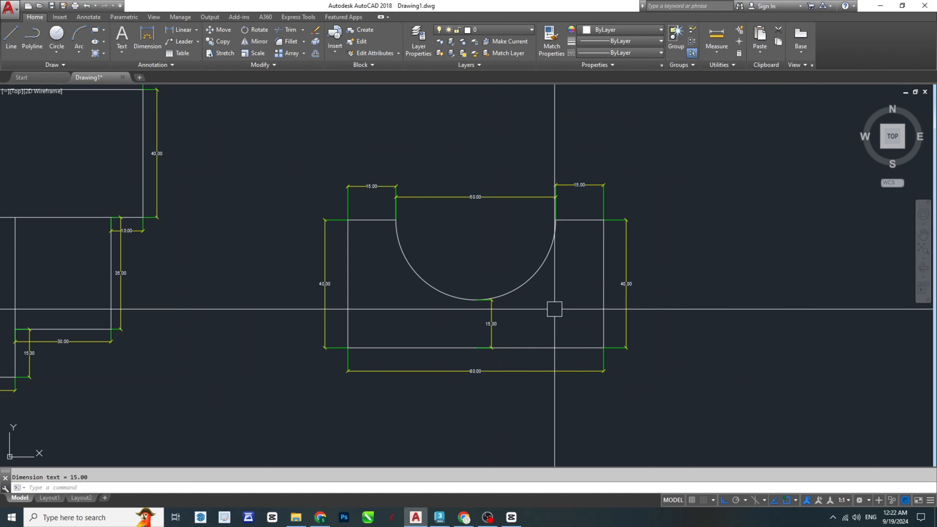
scroll(551, 309, down, 3)
key(Escape)
Step: Draw a single vertical line in the empty space below and between the two dimensioned figures
scroll(448, 274, up, 1)
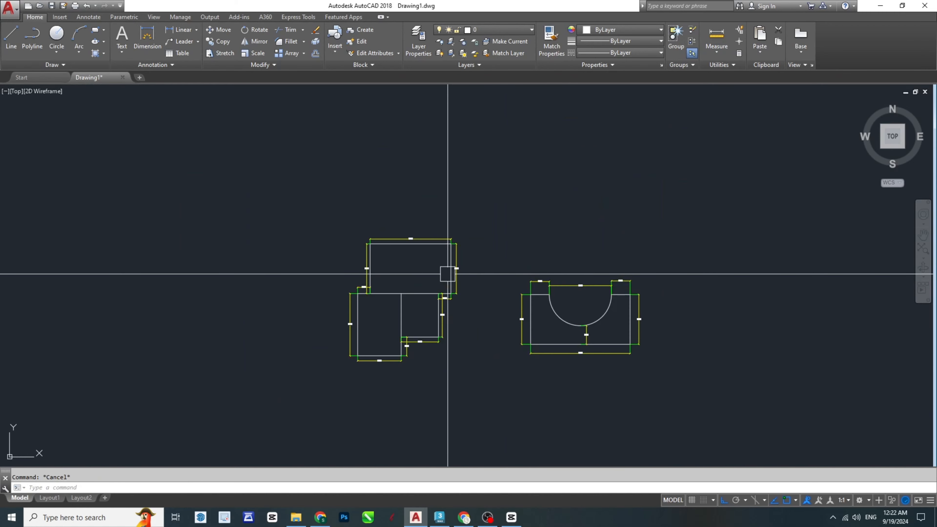
scroll(448, 274, up, 4)
scroll(442, 263, down, 2)
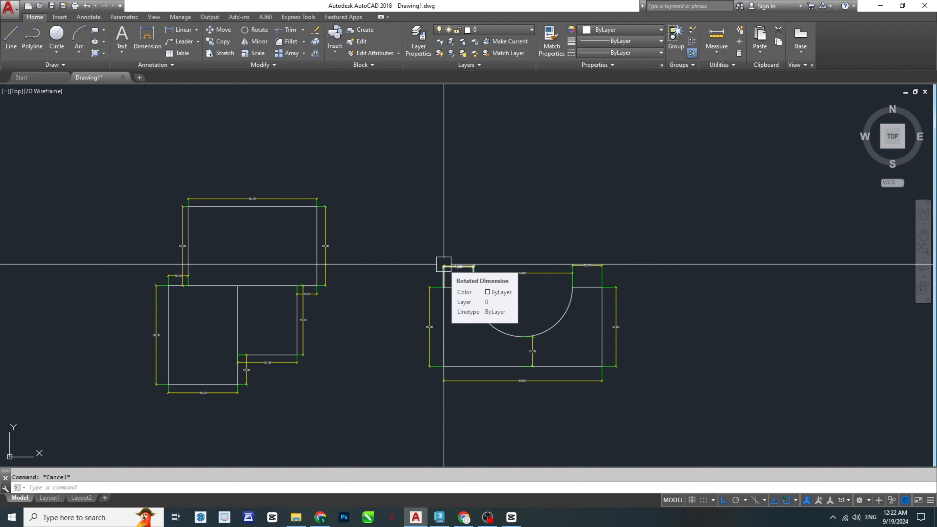
text(l)
key(Return)
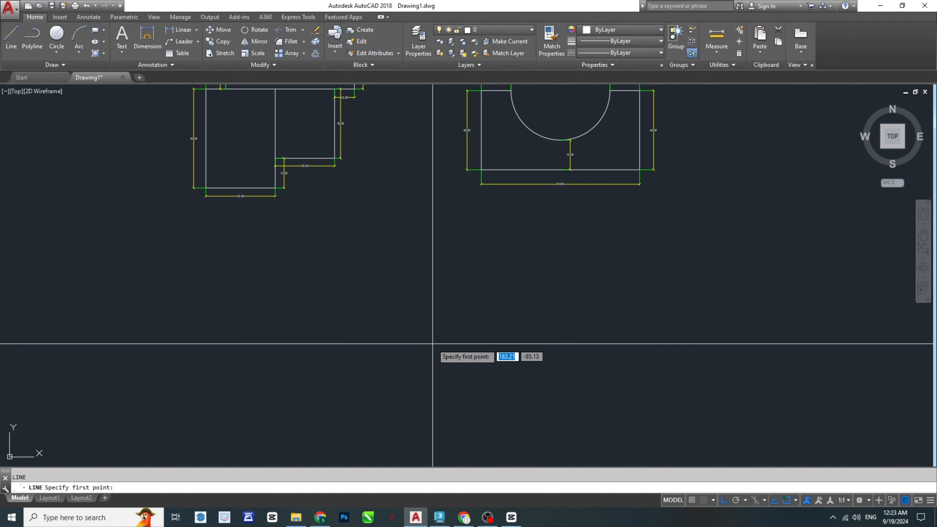
click(420, 254)
click(420, 377)
key(Escape)
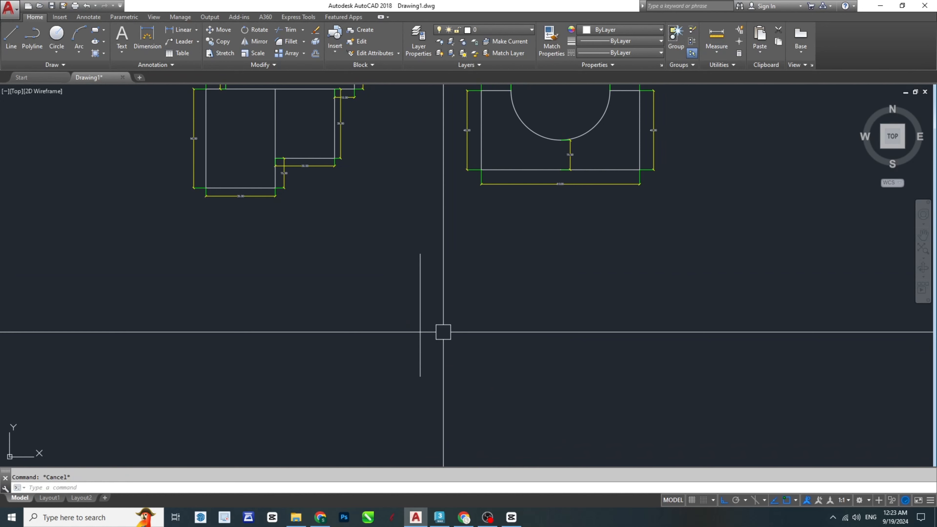
Step: Offset the vertical line to the right twice at a distance of 25, giving three parallel lines
scroll(444, 332, up, 2)
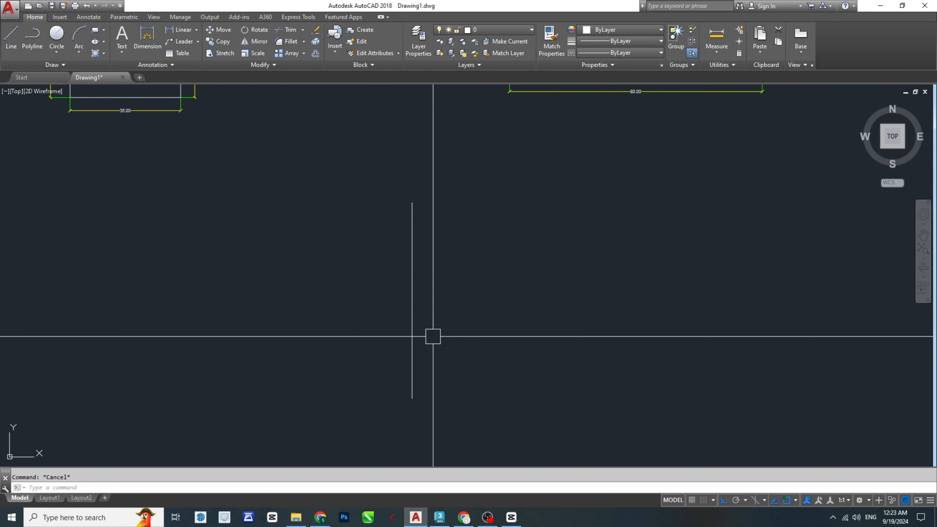
key(Return)
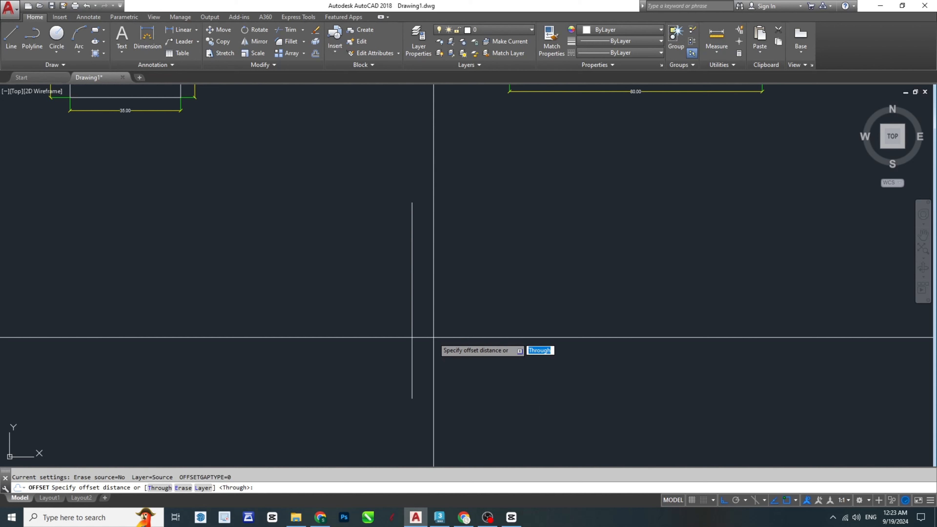
text(25)
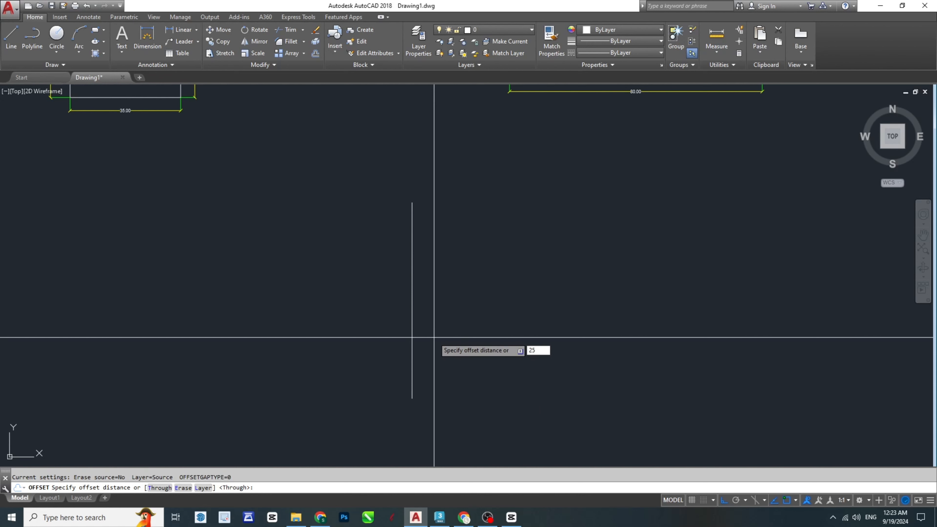
key(Return)
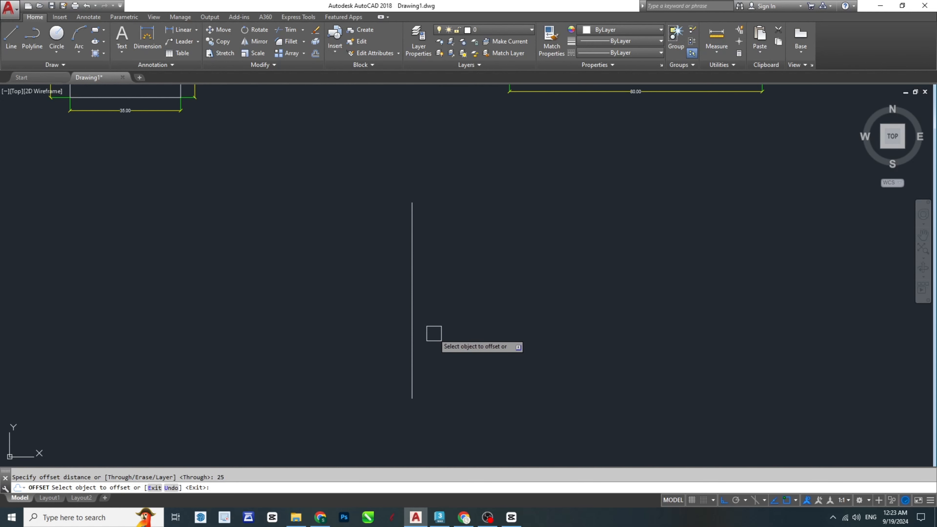
click(415, 340)
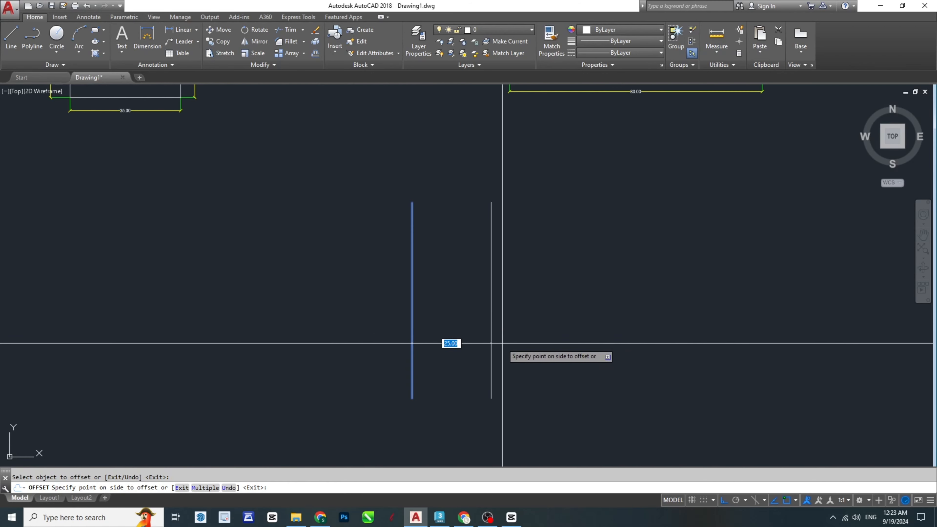
click(546, 341)
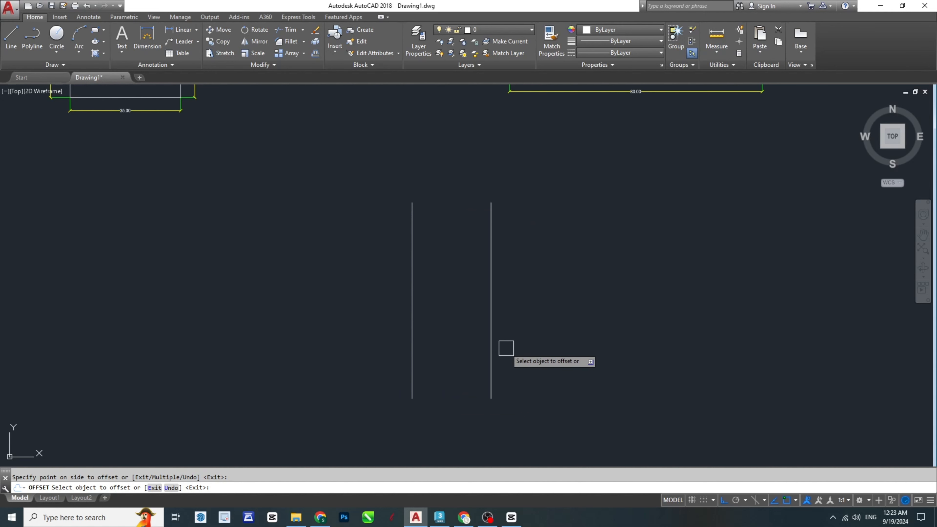
click(491, 355)
click(532, 344)
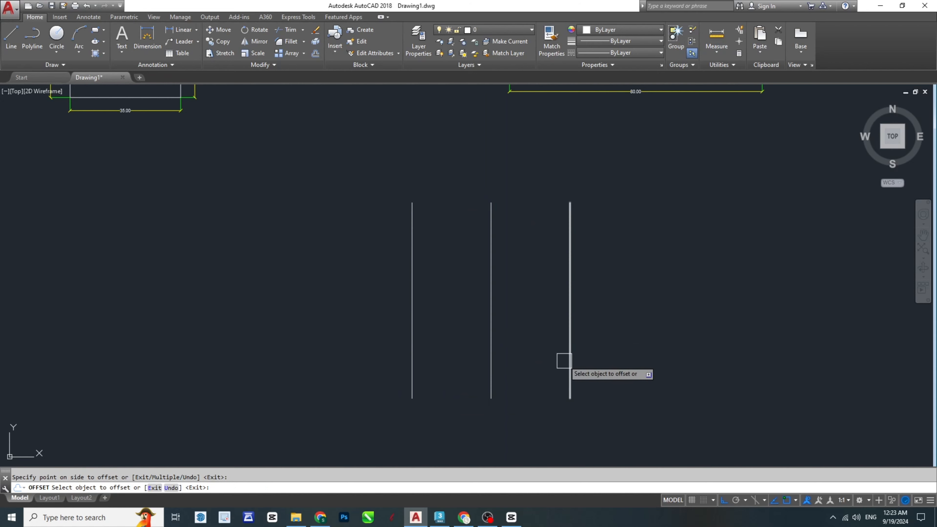
Step: Offset the rightmost vertical line successively to the right four more times at a distance of 25, then end the offsetting
click(570, 359)
click(657, 337)
scroll(368, 308, down, 2)
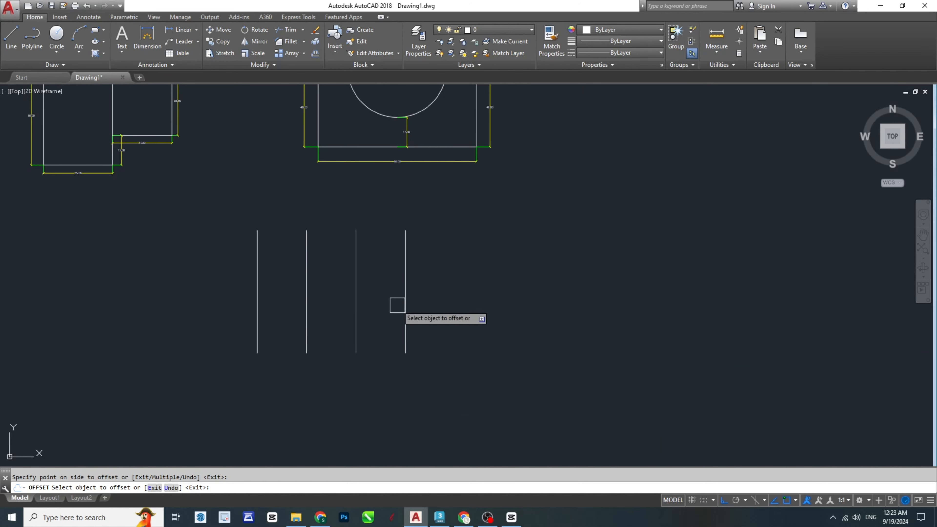
click(405, 306)
click(480, 292)
click(462, 309)
click(516, 302)
click(506, 311)
click(576, 292)
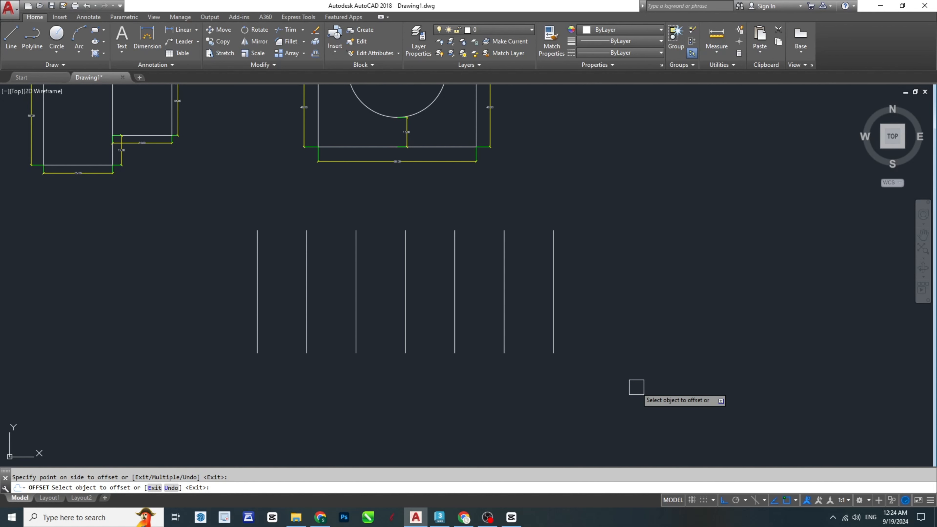
mouse_move(590, 360)
middle_down()
mouse_move(559, 356)
mouse_move(529, 325)
middle_up()
key(Escape)
scroll(531, 320, down, 4)
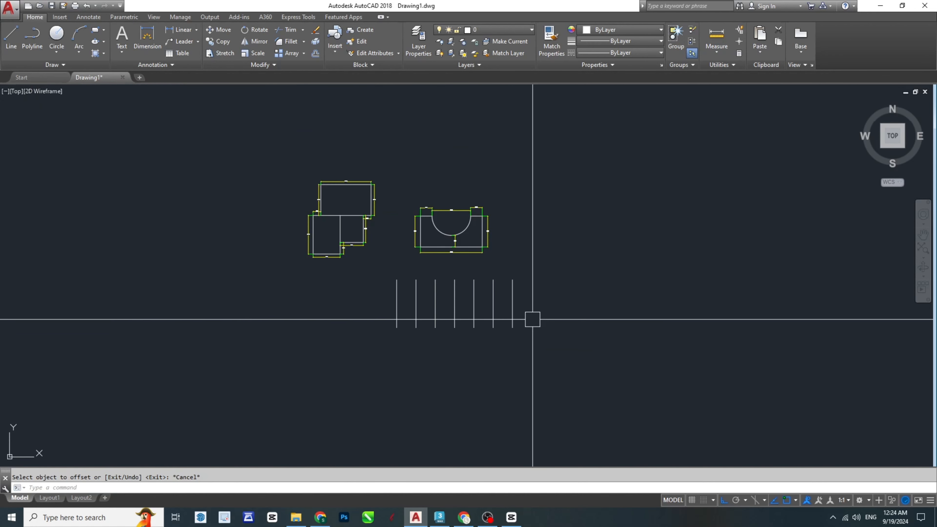
key(Escape)
Step: Draw a circle in the empty space to the right of the notched rectangle and above the end of the line row
scroll(310, 205, up, 5)
middle_drag(544, 279, 272, 153)
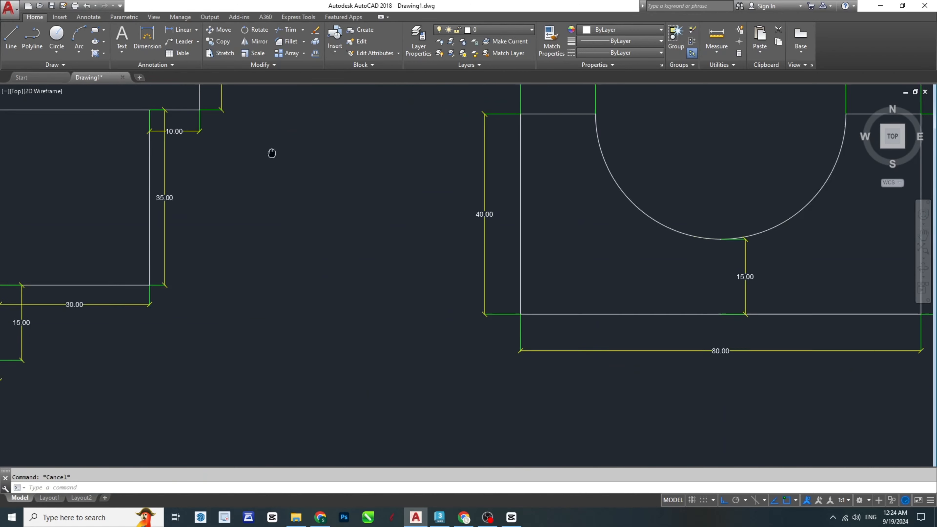
scroll(561, 247, down, 5)
scroll(462, 287, up, 2)
text(c)
key(Return)
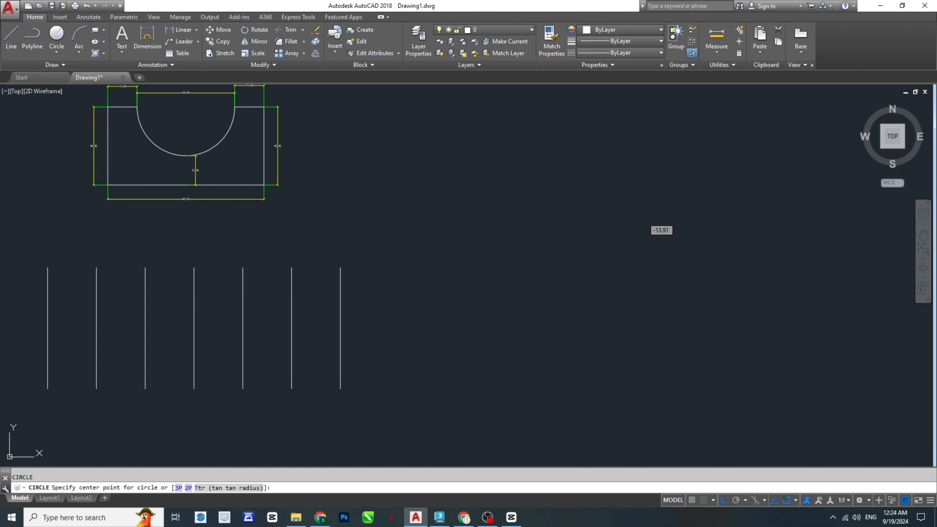
click(514, 215)
click(565, 279)
key(Escape)
scroll(548, 180, up, 2)
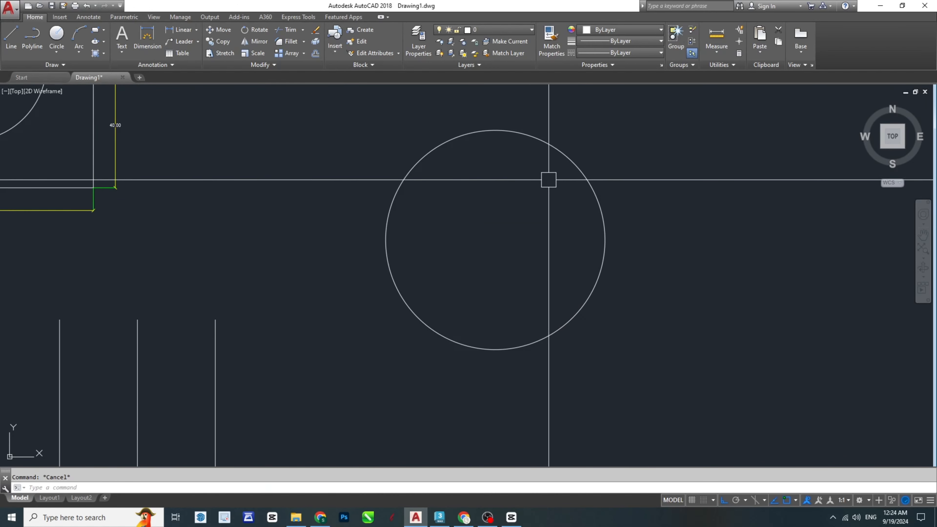
Step: Offset the circle inward six times in succession at a distance of 5, working toward its center
key(Return)
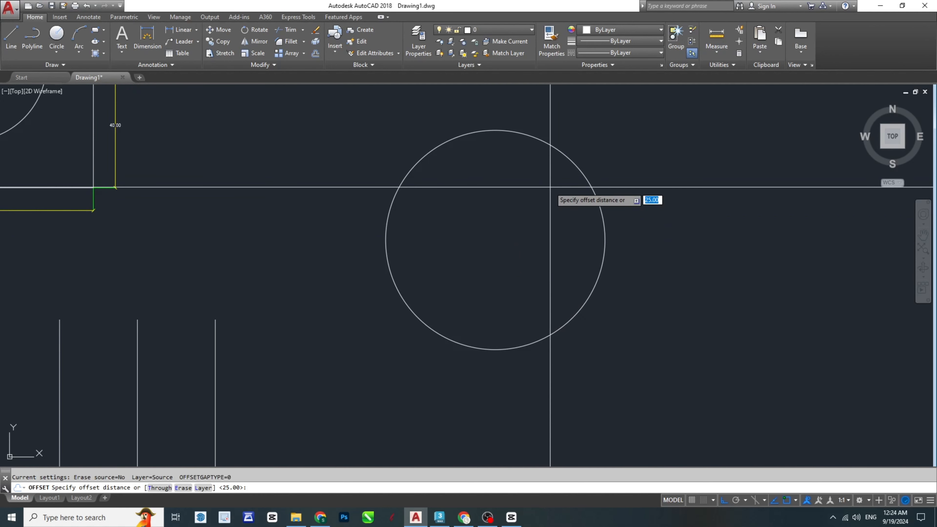
key(Return)
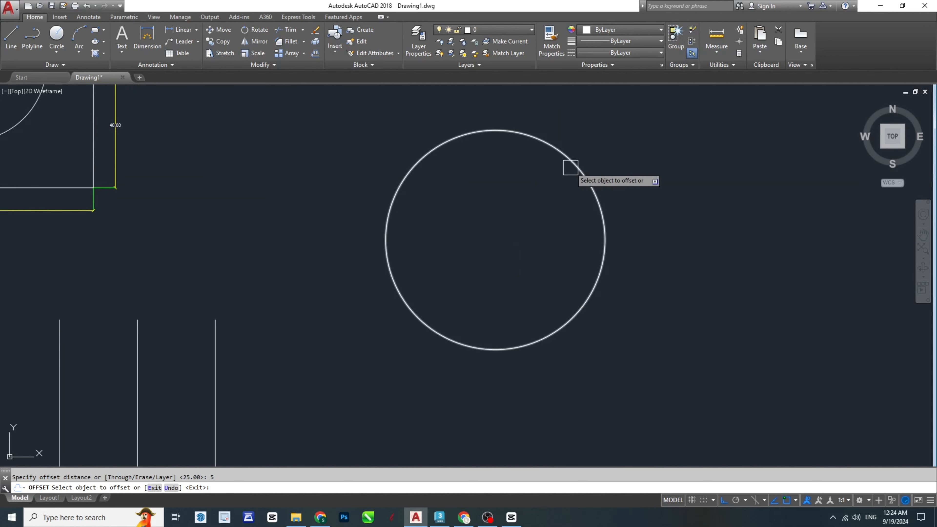
click(571, 168)
click(568, 177)
click(550, 166)
click(535, 211)
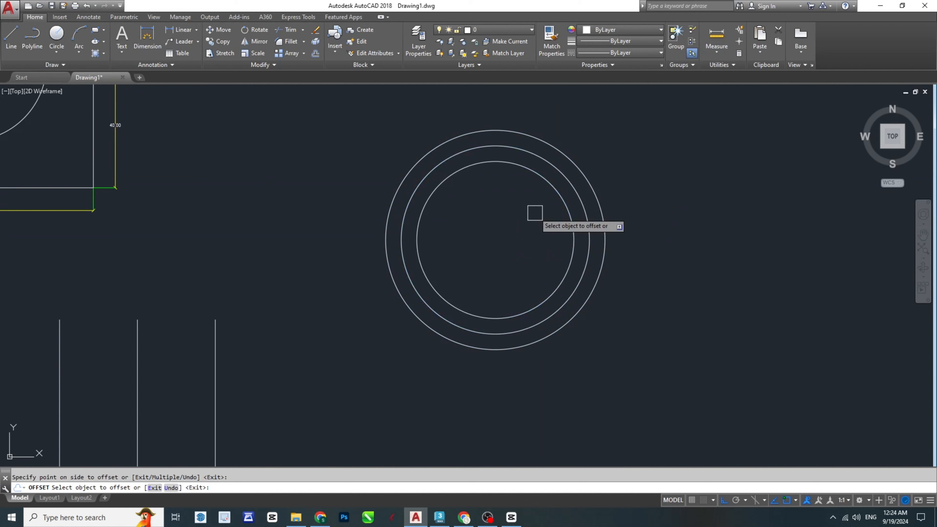
click(546, 179)
click(524, 203)
click(529, 187)
click(520, 211)
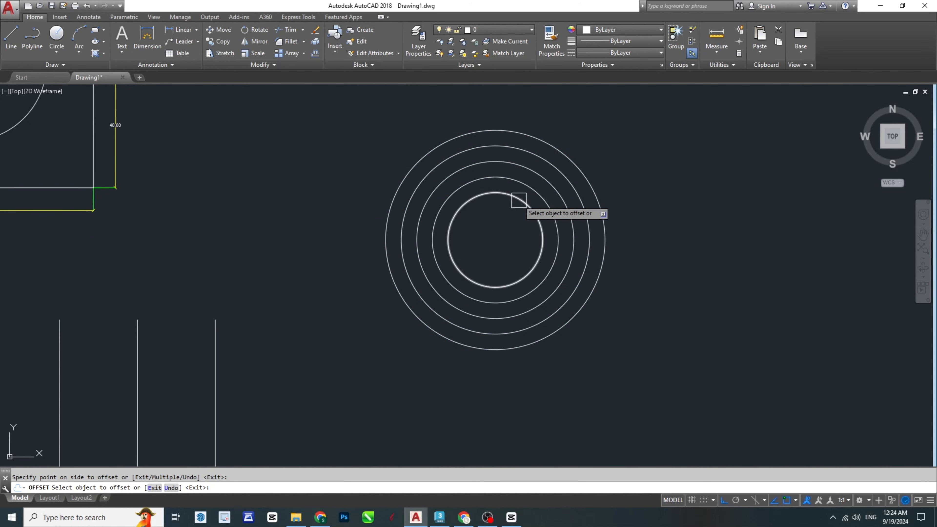
click(519, 200)
click(496, 216)
click(504, 209)
click(496, 234)
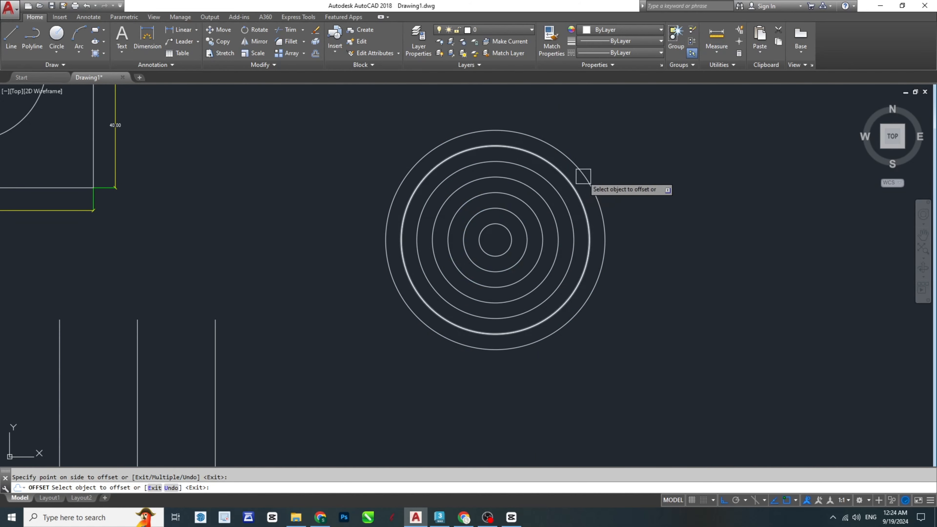
Step: Offset the outermost circle outward four times in succession at a distance of 5 and end the offsetting
click(590, 183)
click(623, 163)
click(606, 181)
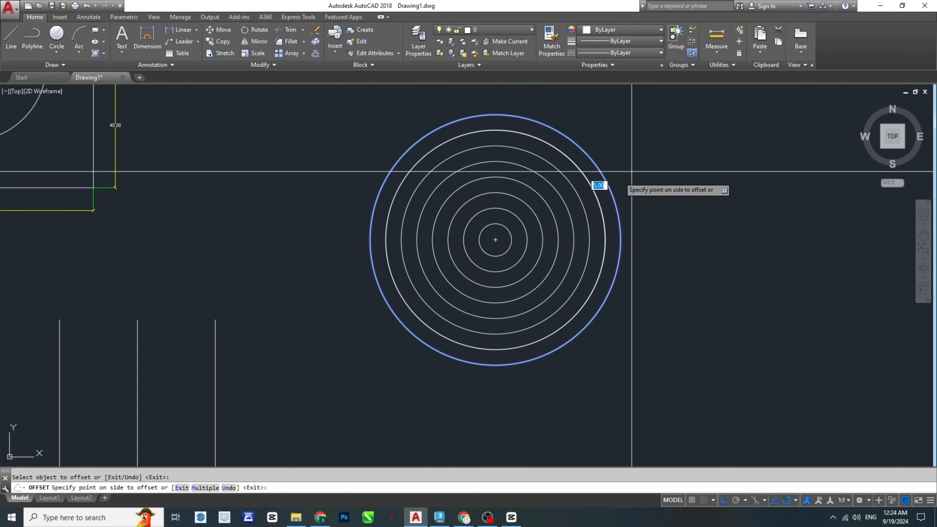
click(631, 172)
click(626, 175)
click(684, 149)
click(643, 183)
scroll(679, 167, down, 1)
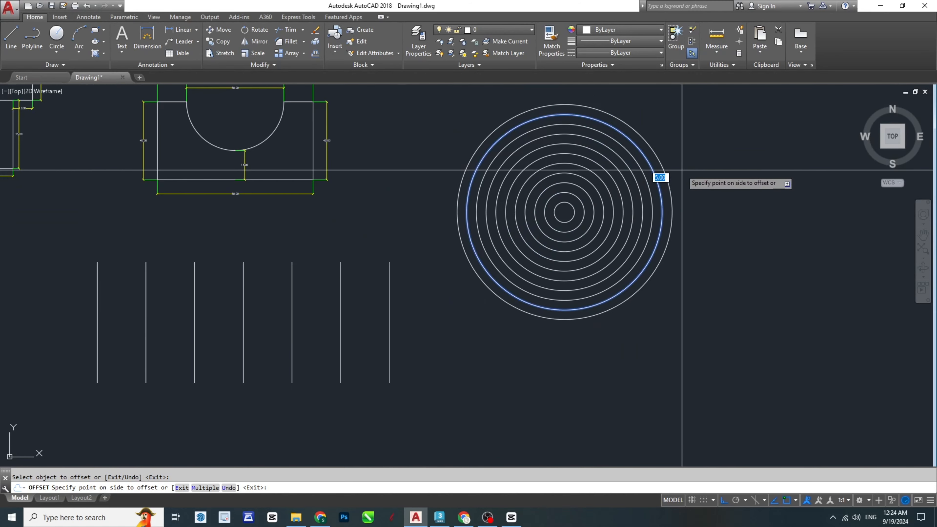
click(682, 170)
key(Escape)
key(Escape)
Step: Draw a wide rectangle in the empty space below the row of parallel vertical lines
scroll(497, 243, down, 2)
middle_drag(320, 298, 425, 220)
key(Escape)
scroll(421, 274, up, 1)
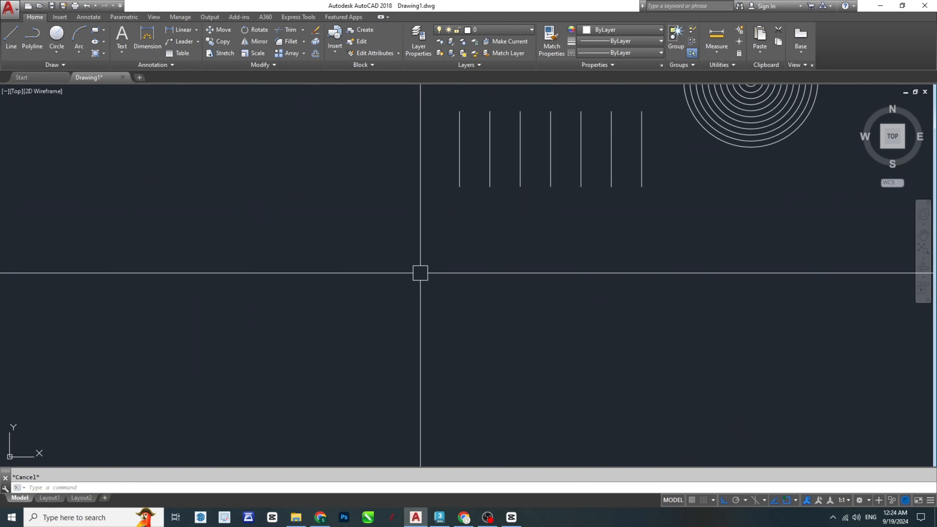
scroll(424, 273, up, 1)
scroll(429, 271, down, 1)
key(Escape)
middle_drag(531, 271, 478, 279)
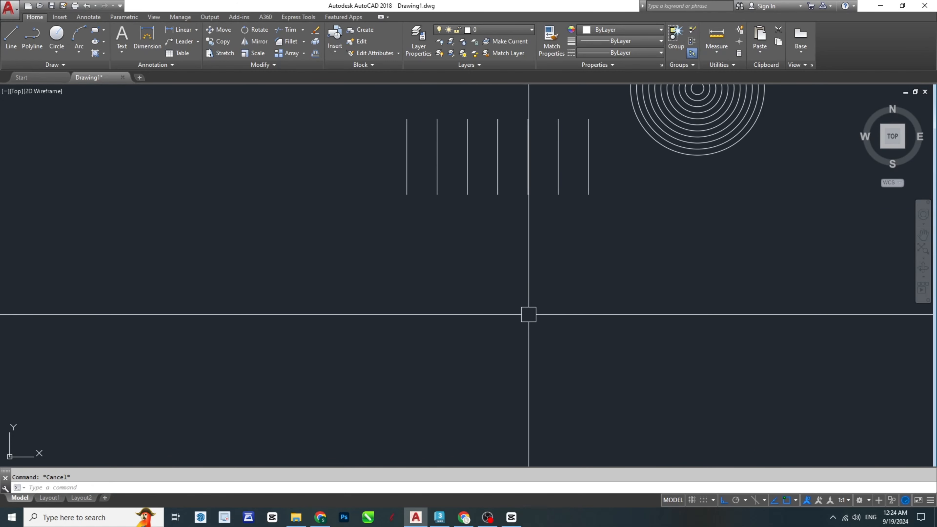
middle_drag(518, 338, 470, 338)
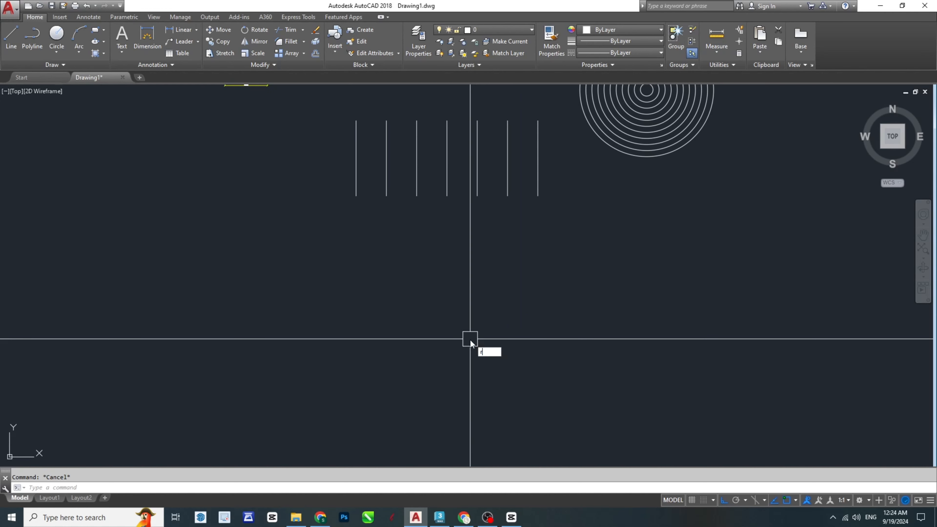
key(Return)
click(435, 343)
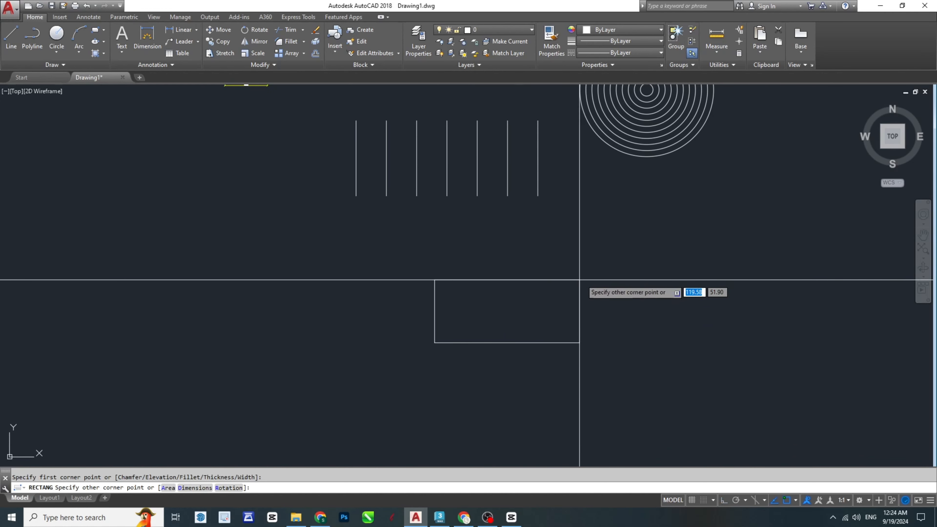
click(606, 274)
Step: Offset the new rectangle inward four times in succession at a small, even spacing
key(Return)
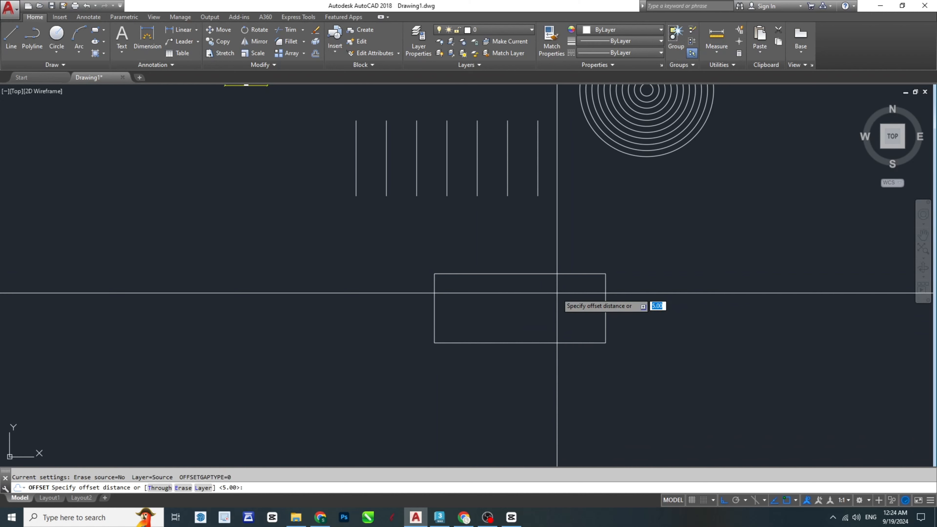
key(Return)
click(556, 274)
click(555, 293)
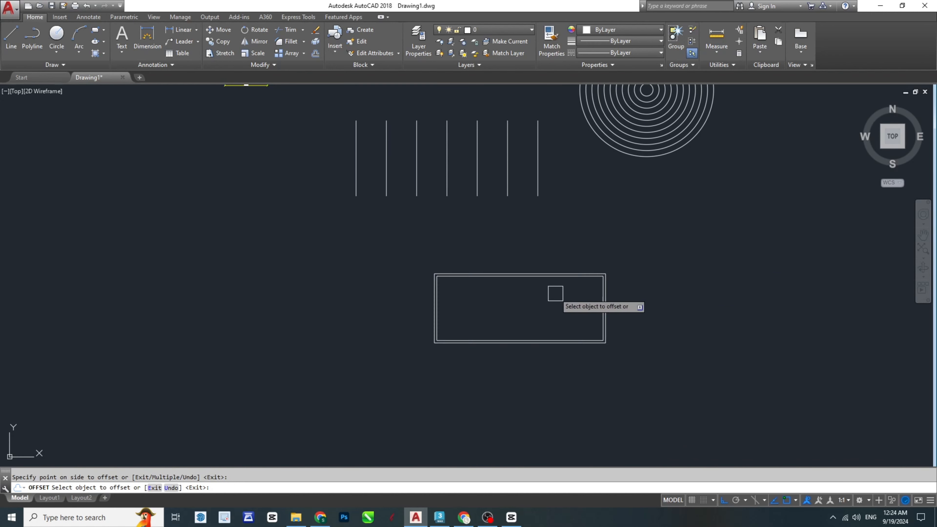
scroll(559, 288, up, 6)
click(569, 241)
click(566, 303)
click(578, 250)
click(567, 291)
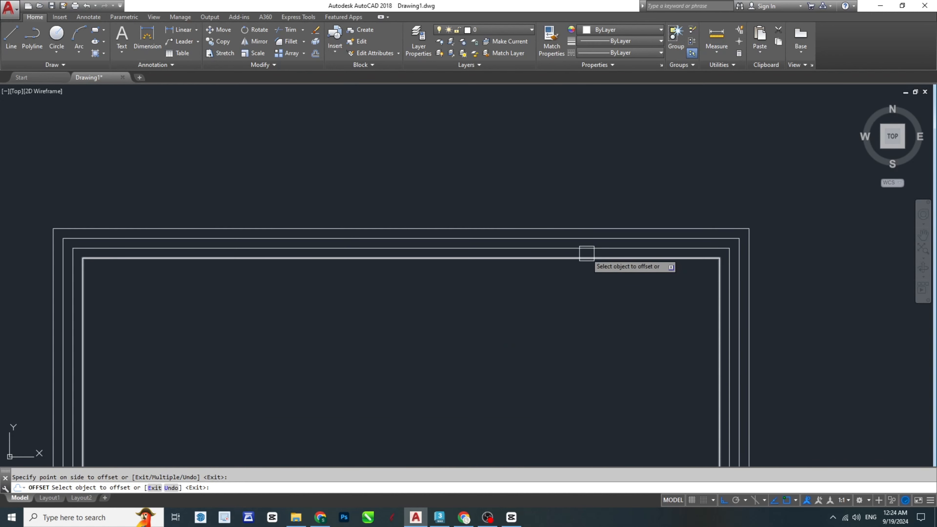
click(584, 259)
click(583, 263)
Step: Offset the outermost rectangle outward three times in succession at the same spacing and end the offsetting
click(602, 228)
click(628, 174)
click(602, 217)
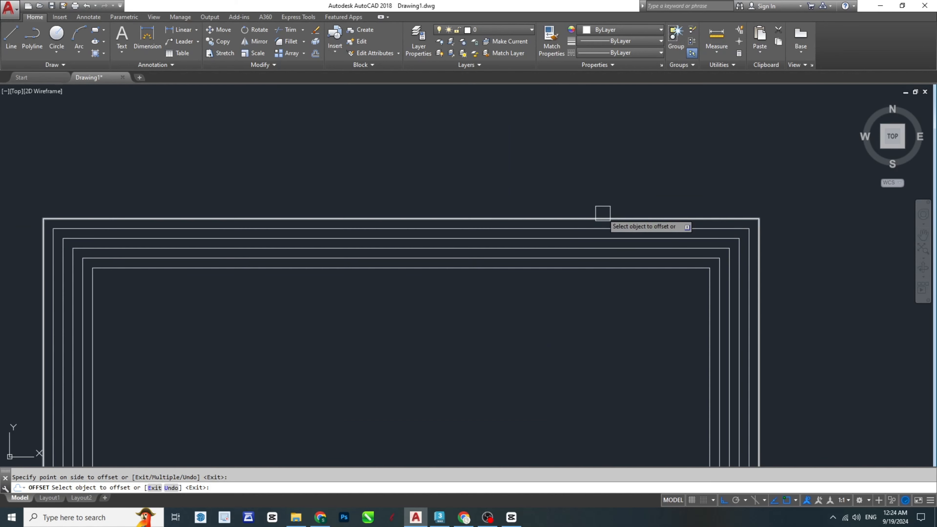
click(600, 204)
scroll(646, 140, down, 8)
key(Escape)
Step: Delete the whole set of nested rectangles below the parallel lines
scroll(582, 260, up, 5)
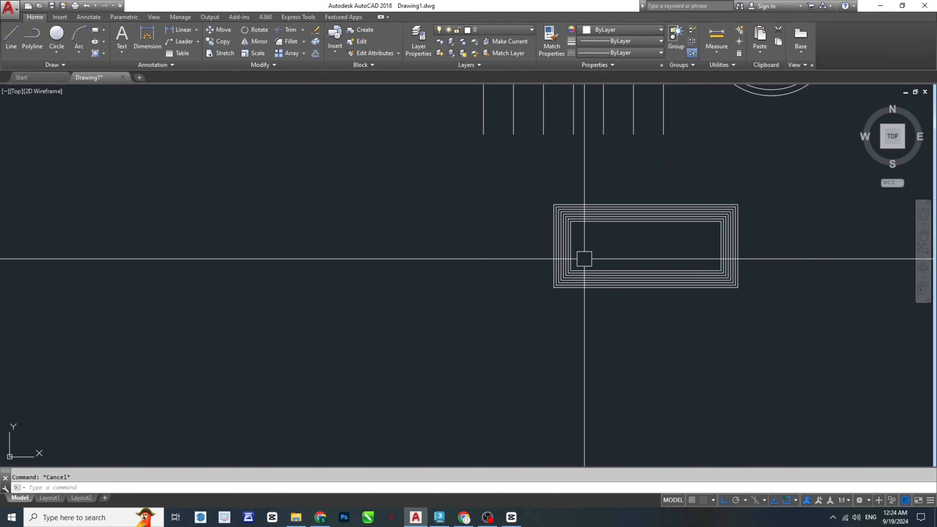
middle_drag(798, 265, 661, 279)
click(756, 350)
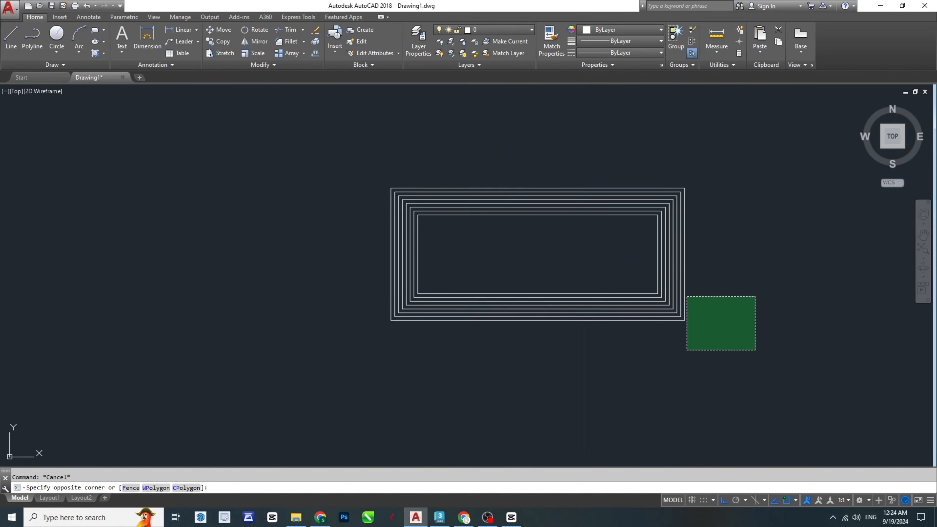
click(488, 223)
middle_drag(487, 223, 487, 274)
key(Delete)
Step: Delete the whole set of concentric circles beside the notched rectangle
scroll(487, 274, down, 5)
scroll(498, 220, up, 5)
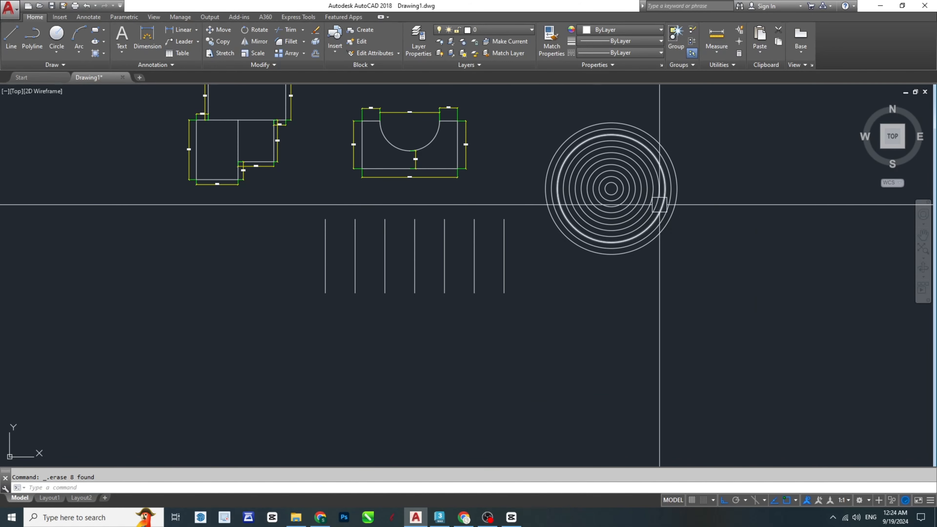
key(Escape)
click(691, 292)
click(612, 143)
middle_drag(561, 163, 563, 209)
key(Delete)
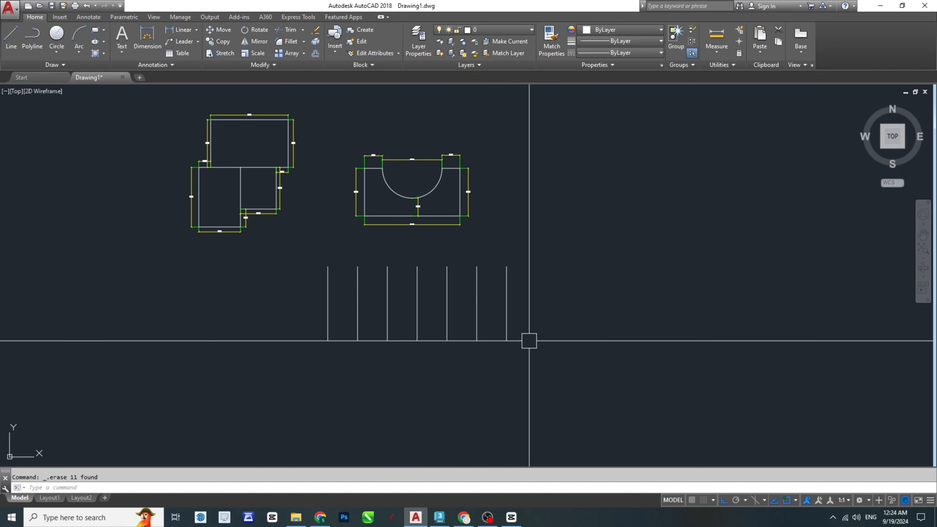
click(507, 317)
click(477, 309)
click(447, 308)
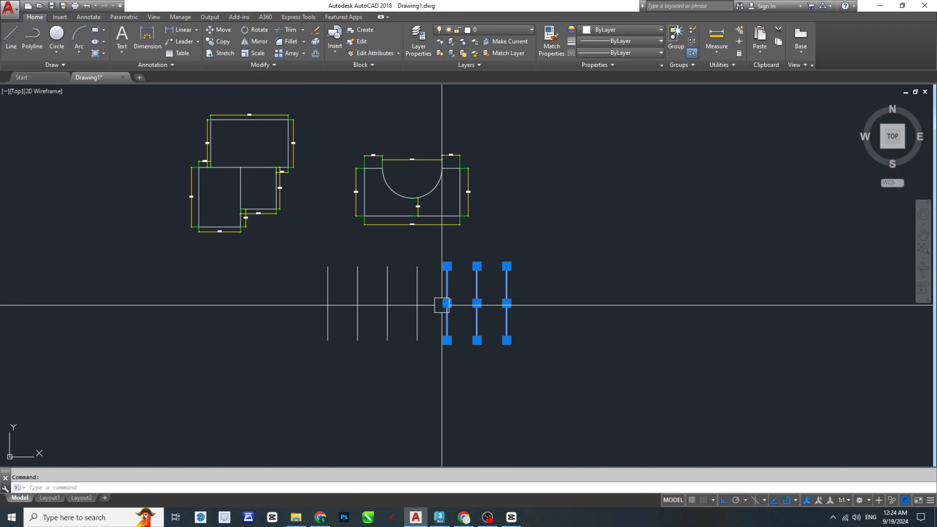
key(Escape)
click(418, 303)
click(387, 304)
click(358, 304)
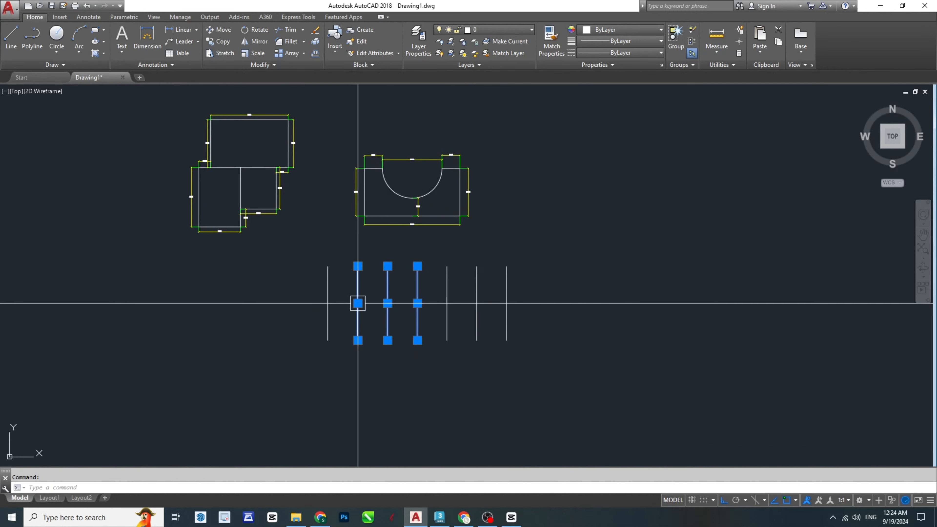
key(Escape)
Step: Turn off orthogonal constraint and draw a single line at a 45-degree angle in the empty space left of the figures
middle_drag(319, 333, 402, 323)
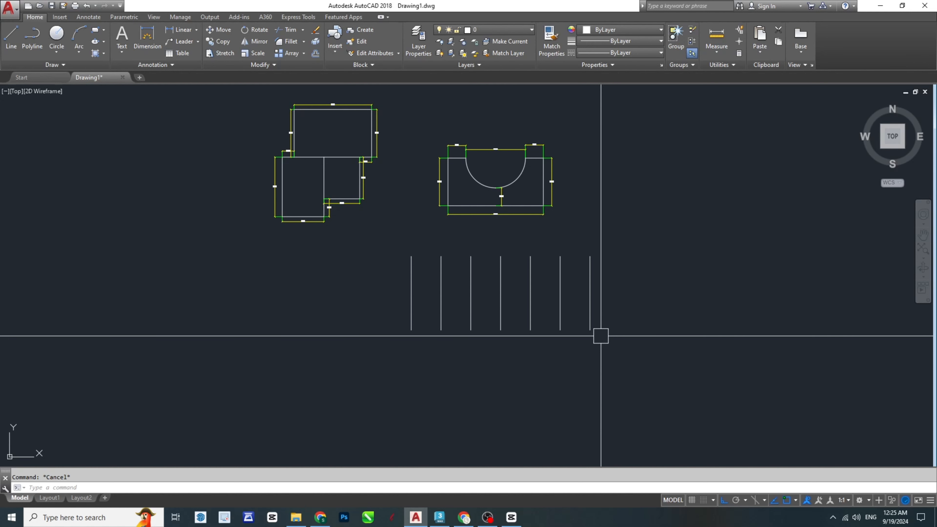
middle_drag(127, 319, 447, 313)
text(l)
key(Return)
click(336, 325)
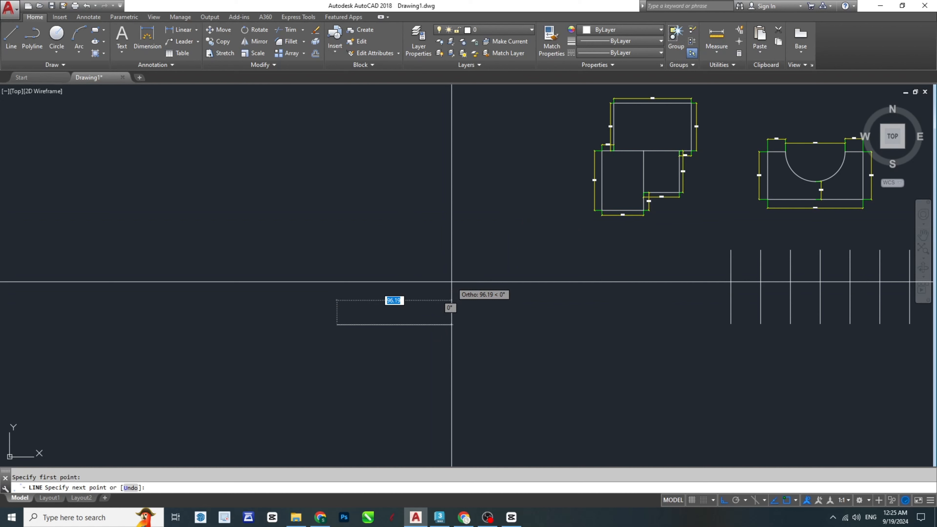
key(F8)
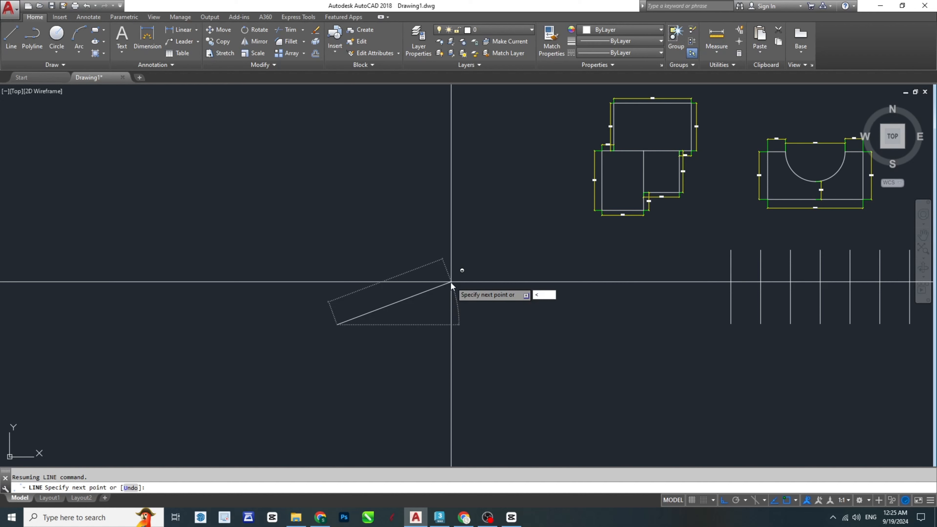
text(45)
key(Return)
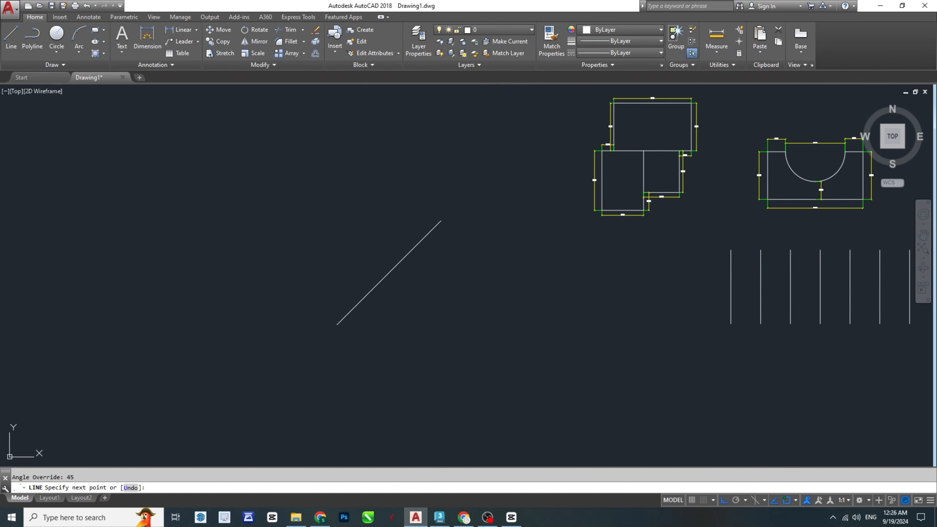
key(Return)
key(Escape)
scroll(369, 304, up, 2)
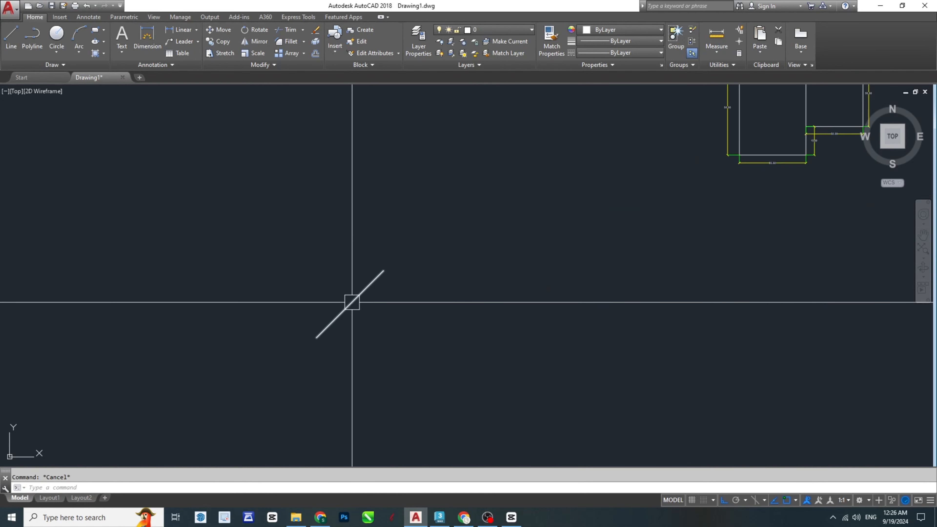
click(350, 303)
key(Escape)
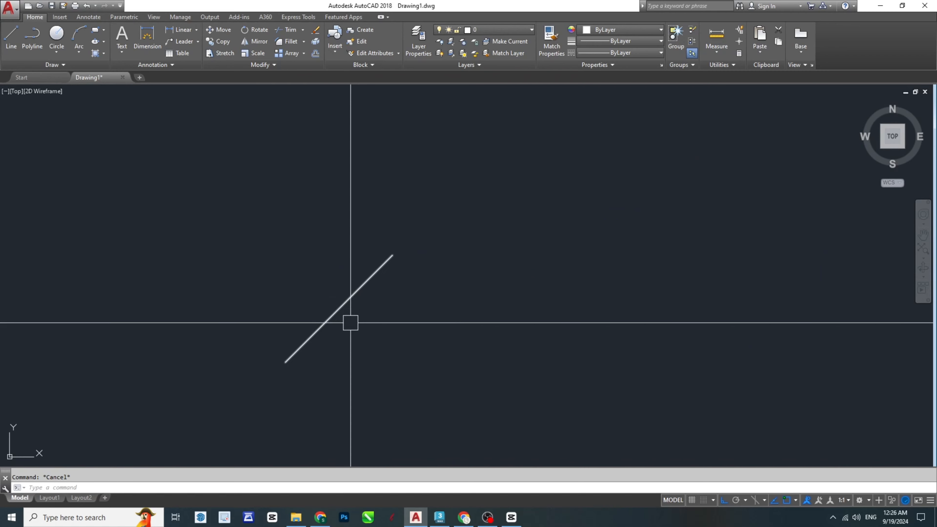
middle_drag(351, 320, 391, 301)
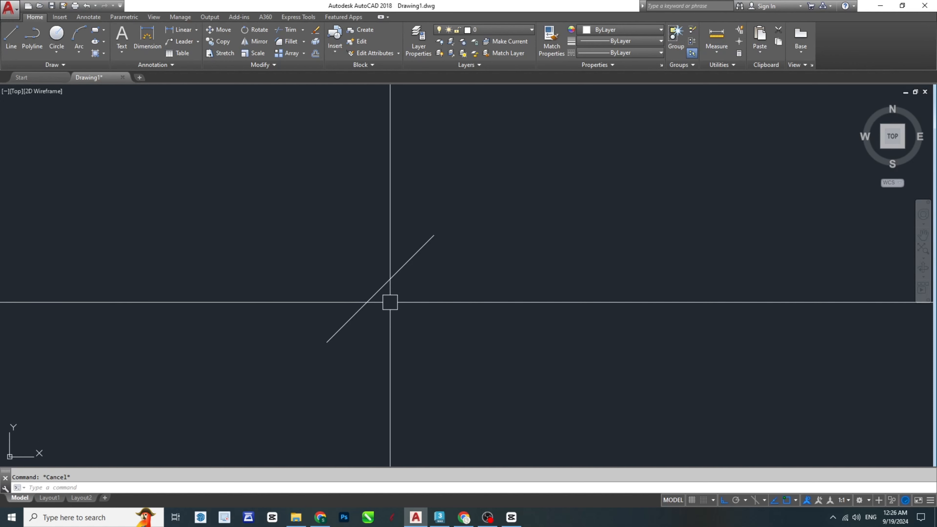
text(dal)
key(Return)
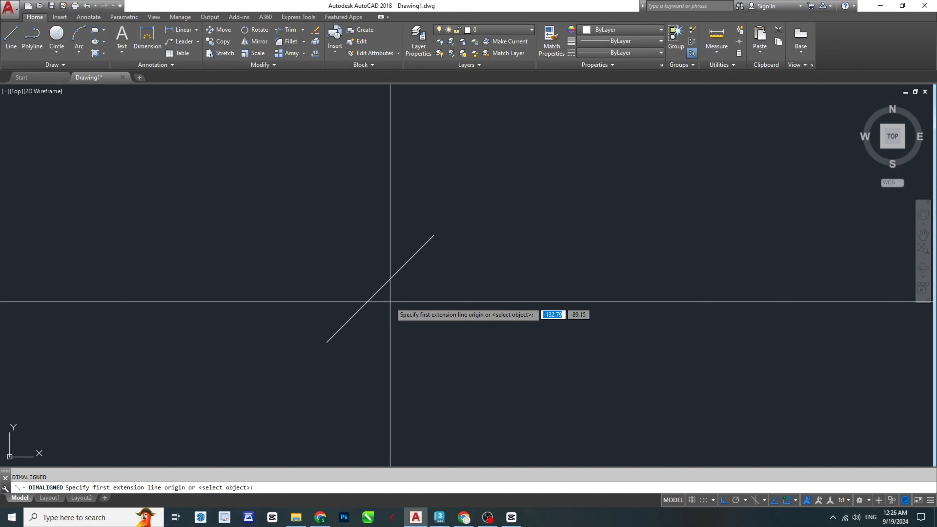
key(Escape)
key(Escape)
Step: Add a vertical linear dimension between the endpoints of the 45-degree line, placed to the line's left
text(dli)
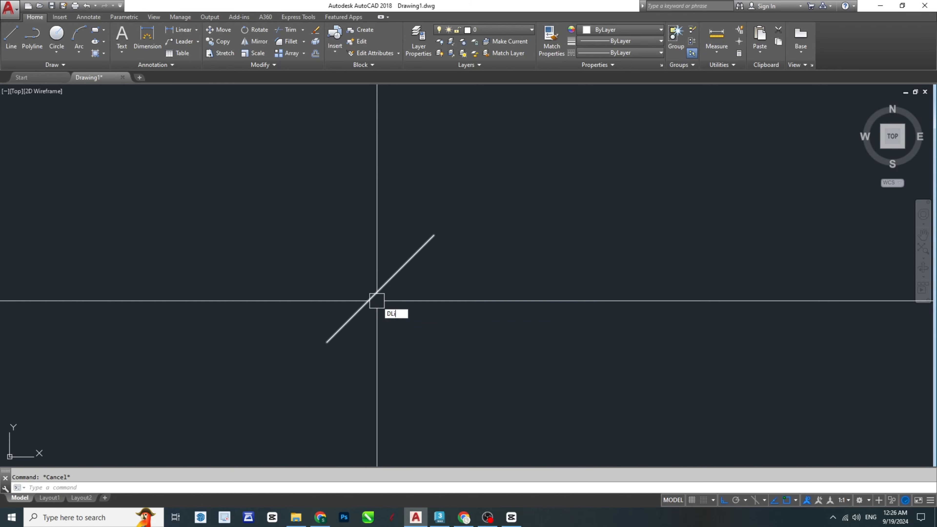
key(Return)
click(326, 342)
click(437, 231)
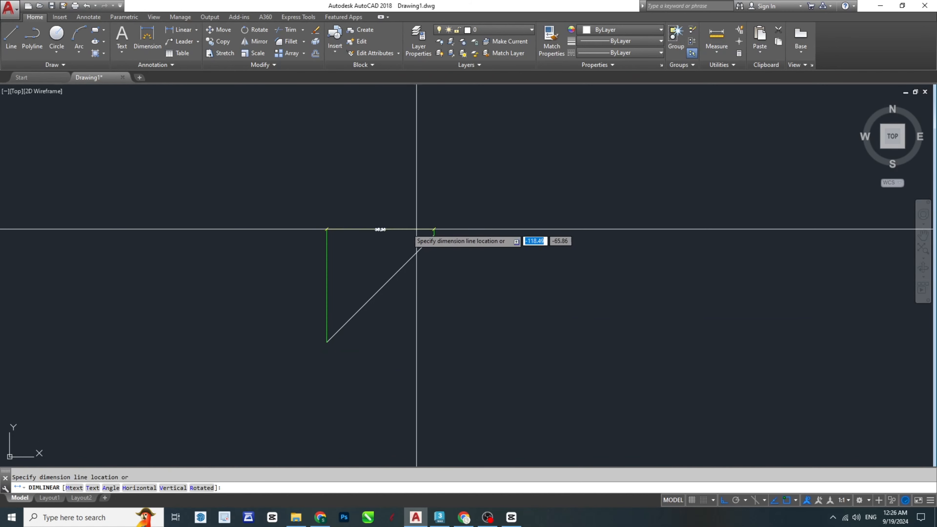
click(286, 289)
Step: Add a horizontal linear dimension between the endpoints of the 45-degree line, placed below the line
scroll(321, 365, up, 4)
key(space)
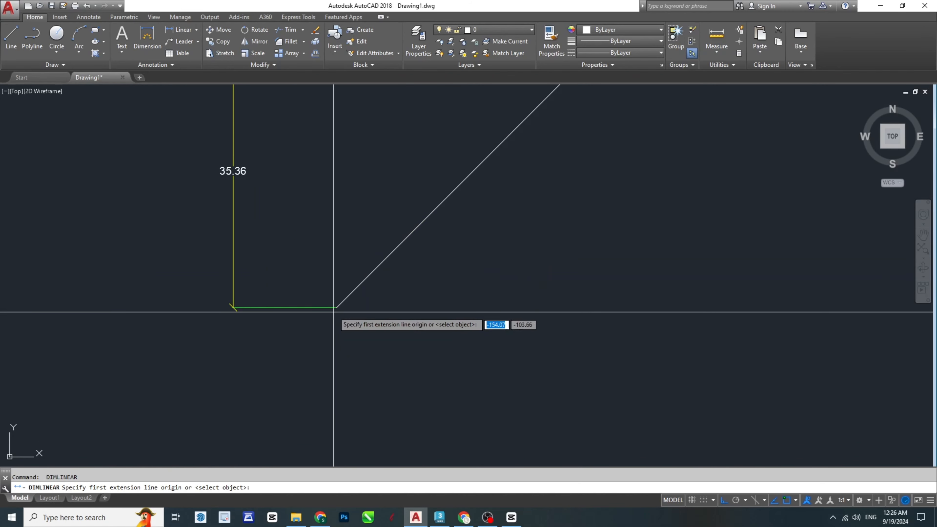
click(334, 309)
middle_drag(526, 144, 492, 197)
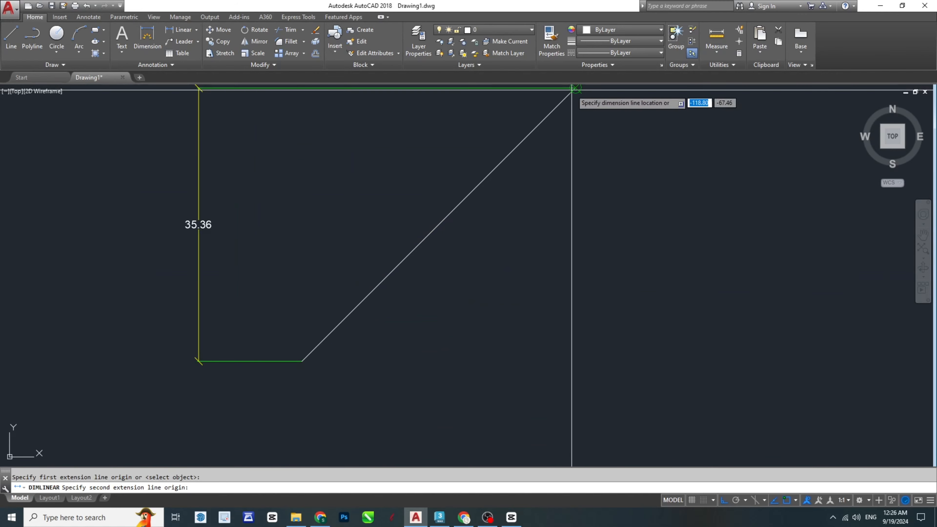
click(575, 88)
click(471, 392)
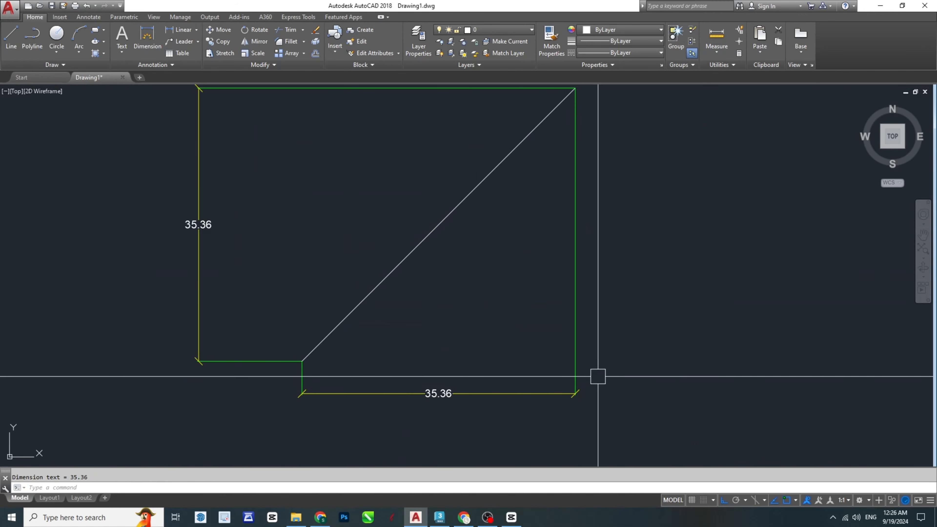
Step: Delete the vertical and horizontal linear dimensions of the 45-degree line
click(534, 392)
click(198, 224)
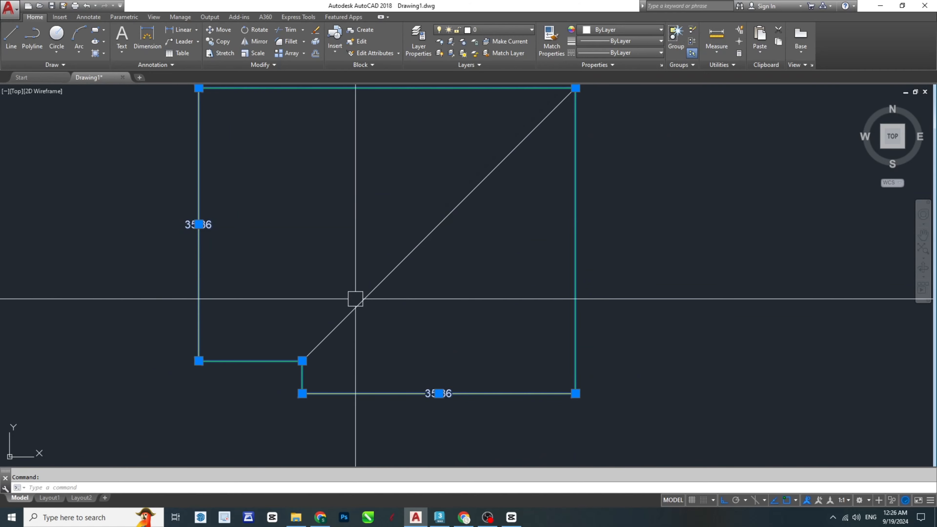
key(Delete)
middle_drag(373, 209, 394, 251)
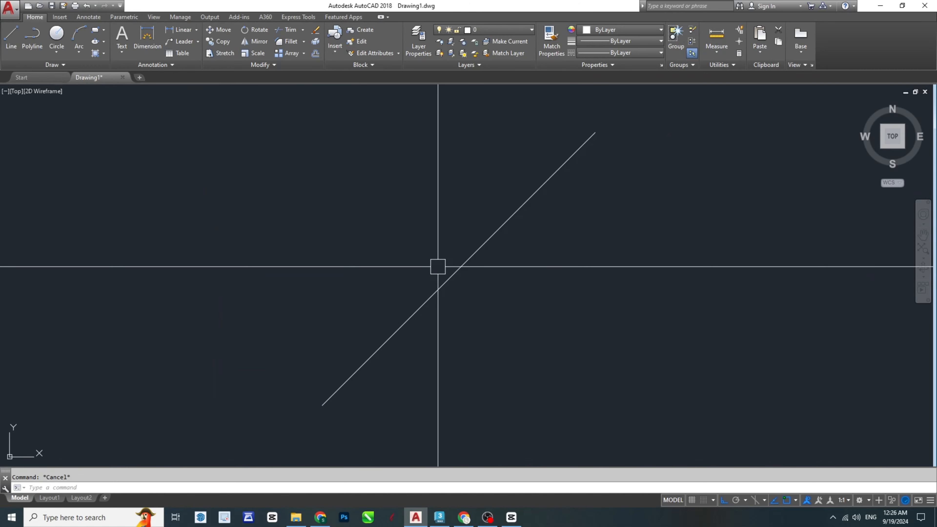
Step: Add an aligned dimension between the endpoints of the 45-degree line, placed parallel on its upper-left side
text(al)
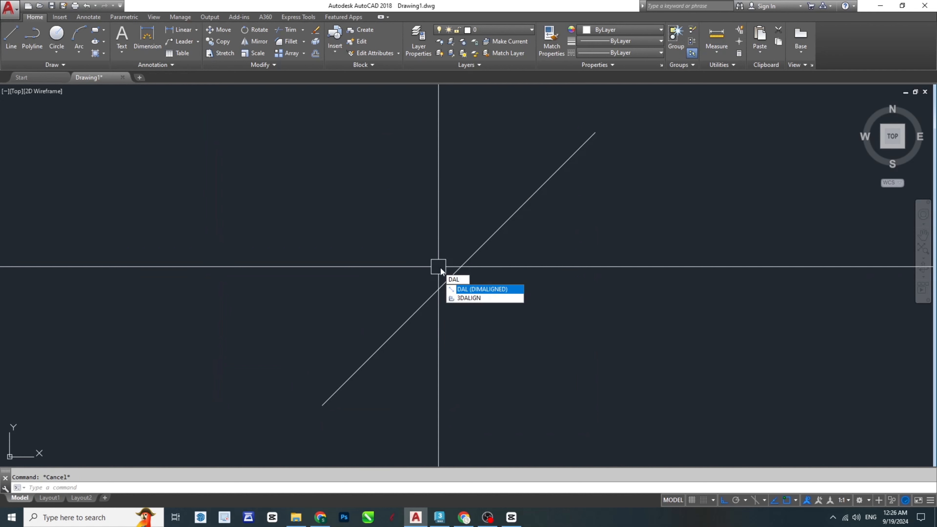
key(Return)
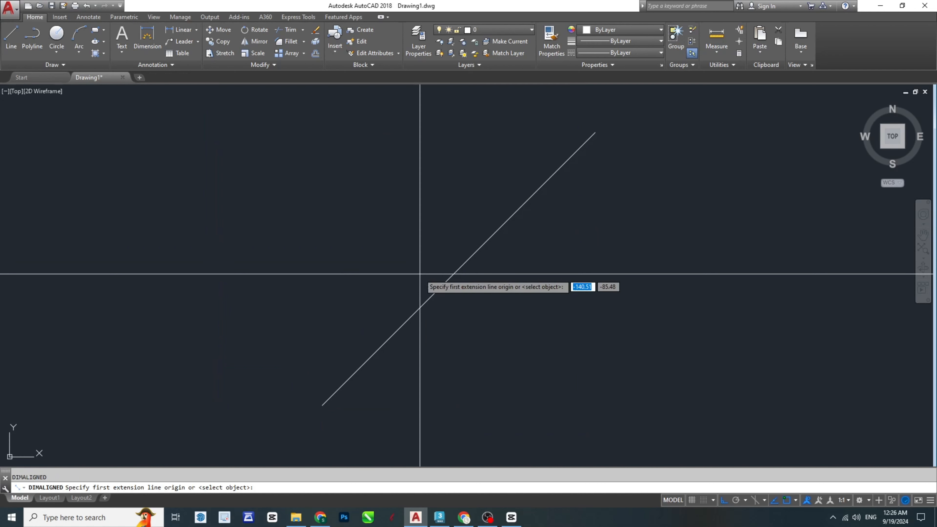
click(322, 405)
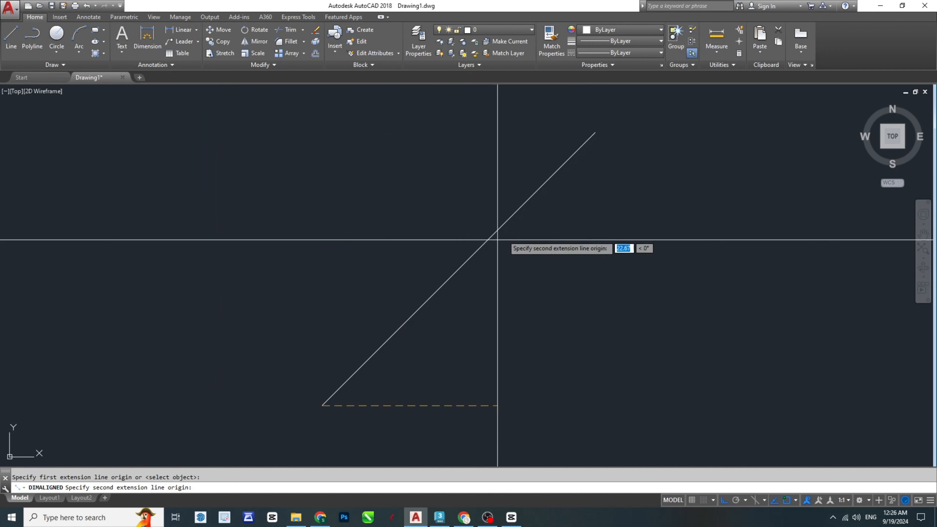
click(595, 133)
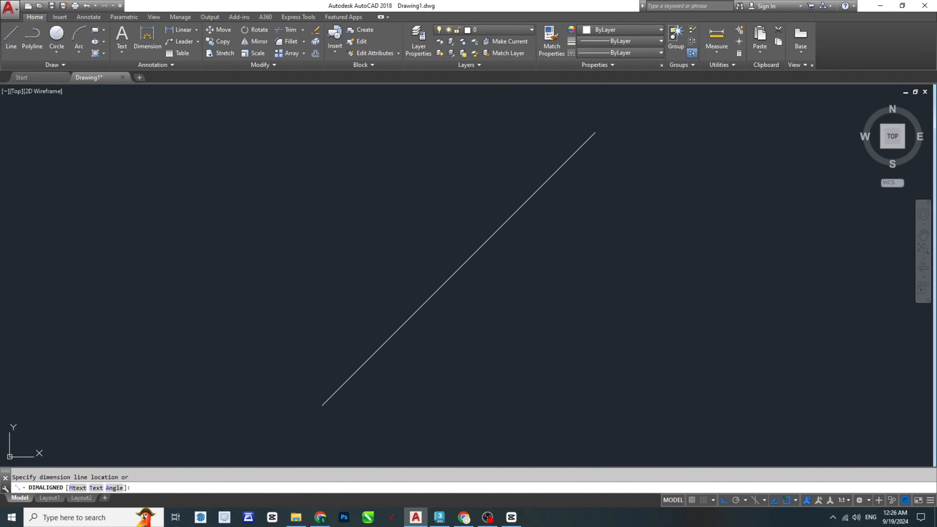
click(517, 178)
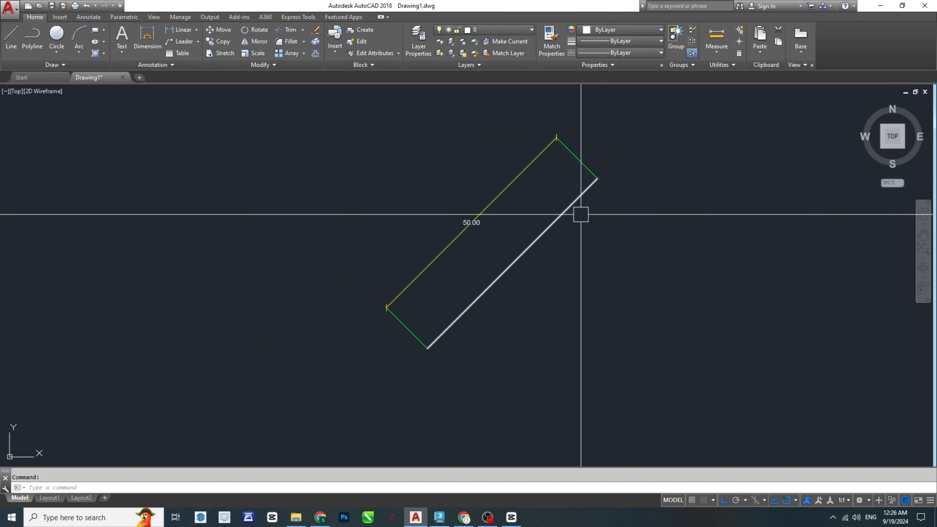
Step: Delete the aligned dimension from the 45-degree line, keeping the line itself
click(574, 161)
middle_drag(625, 219, 607, 220)
scroll(462, 291, up, 10)
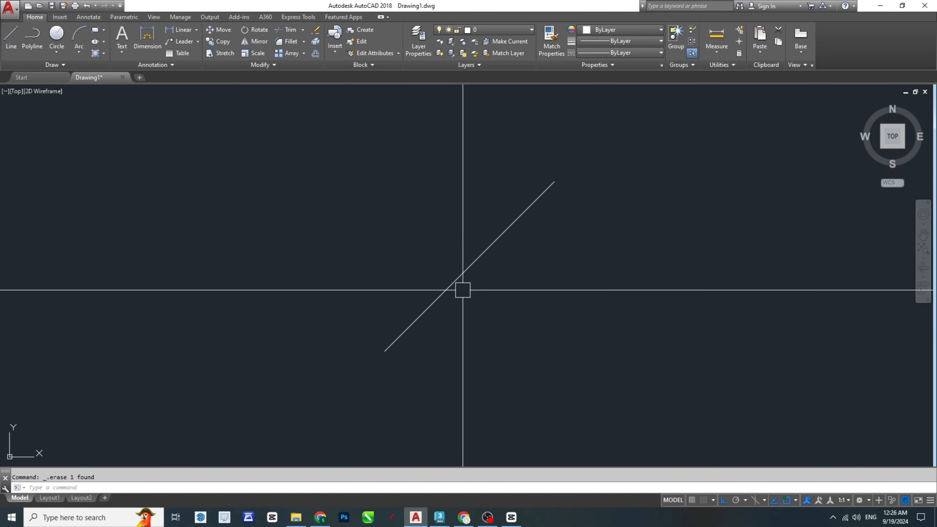
key(Escape)
Step: Draw a single line at a 60-degree angle in the empty space left of the 45-degree line
text(l)
key(Return)
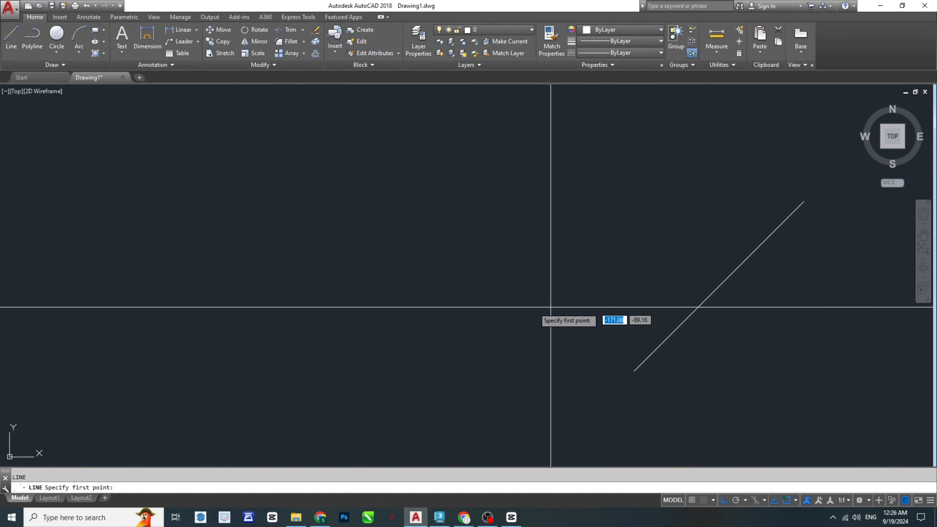
click(407, 360)
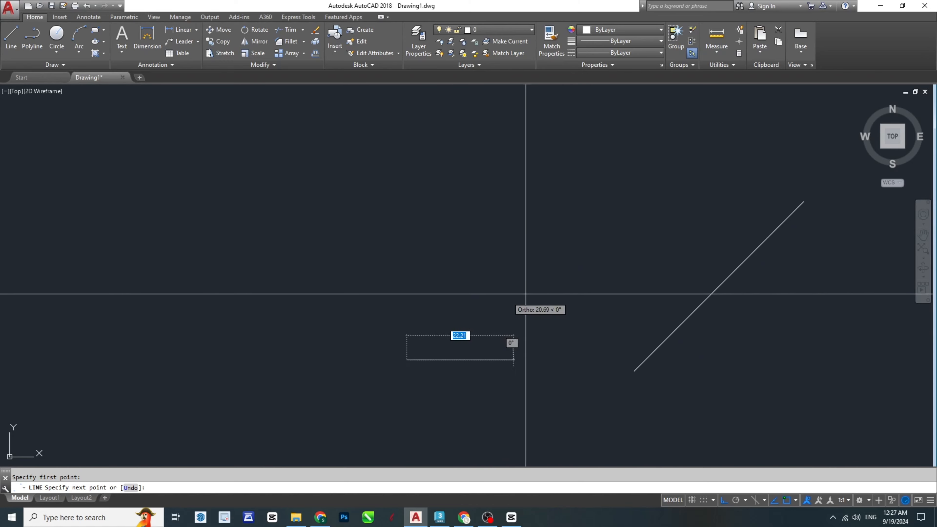
text(<)
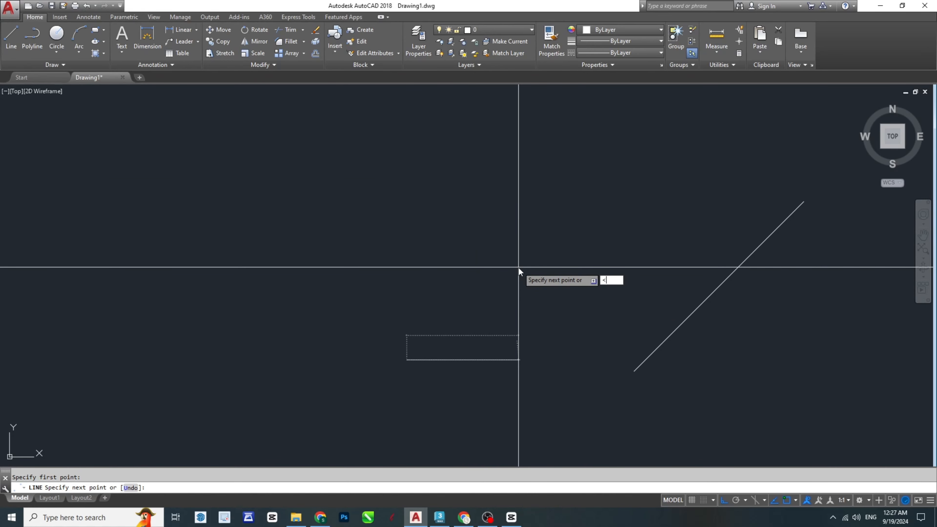
text(6)
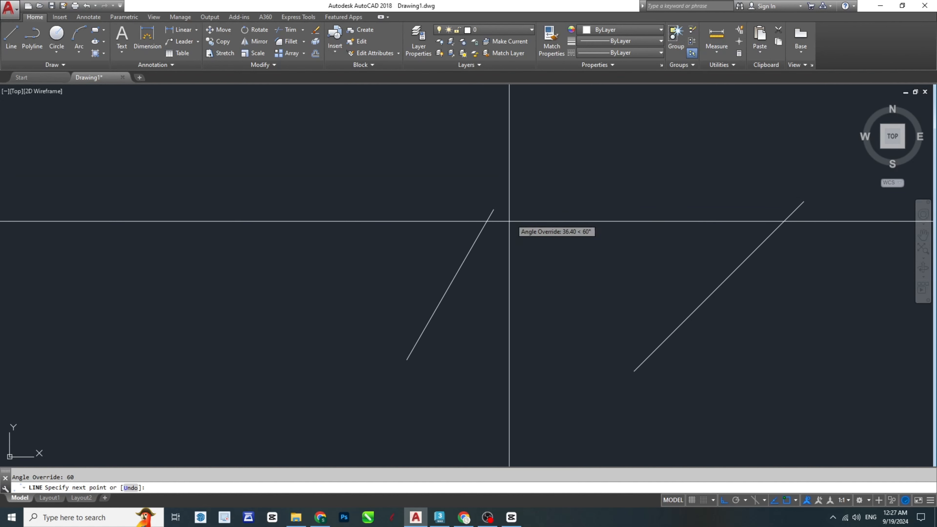
click(534, 187)
key(Escape)
middle_drag(613, 232, 484, 245)
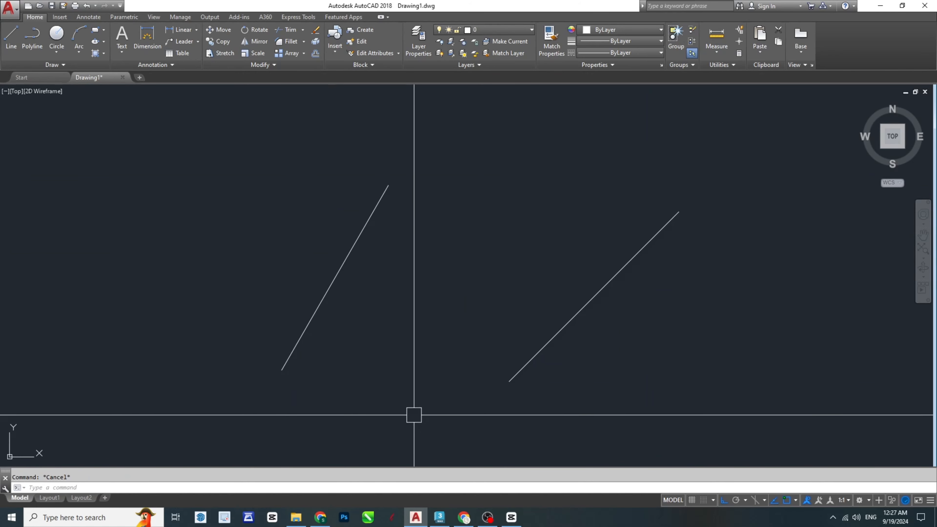
scroll(219, 236, down, 5)
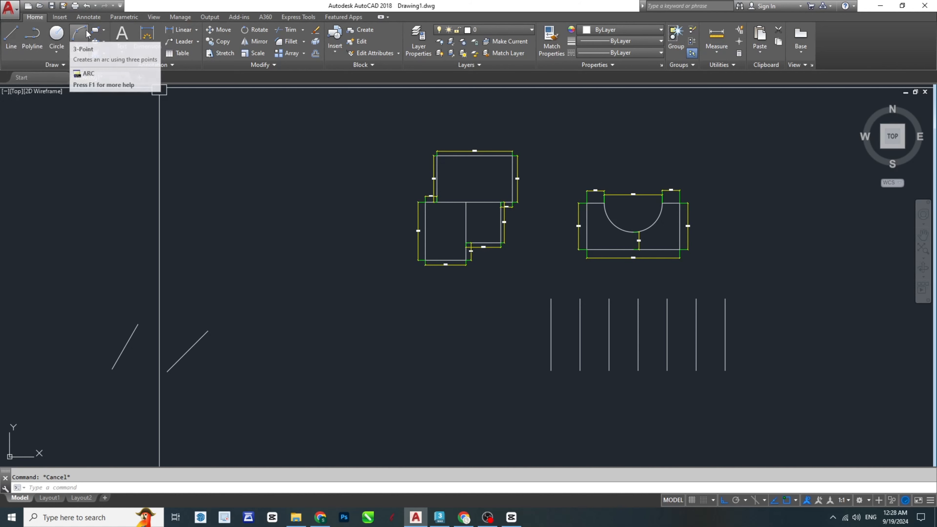
click(105, 31)
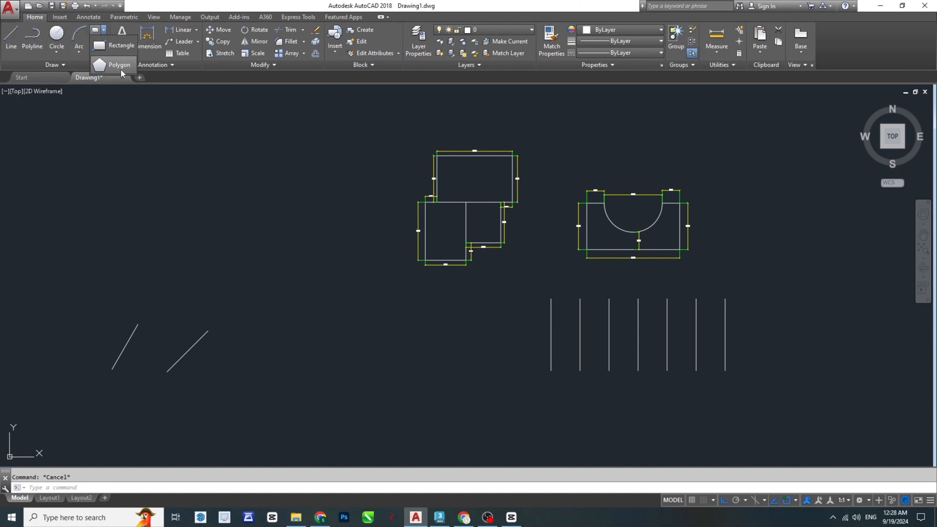
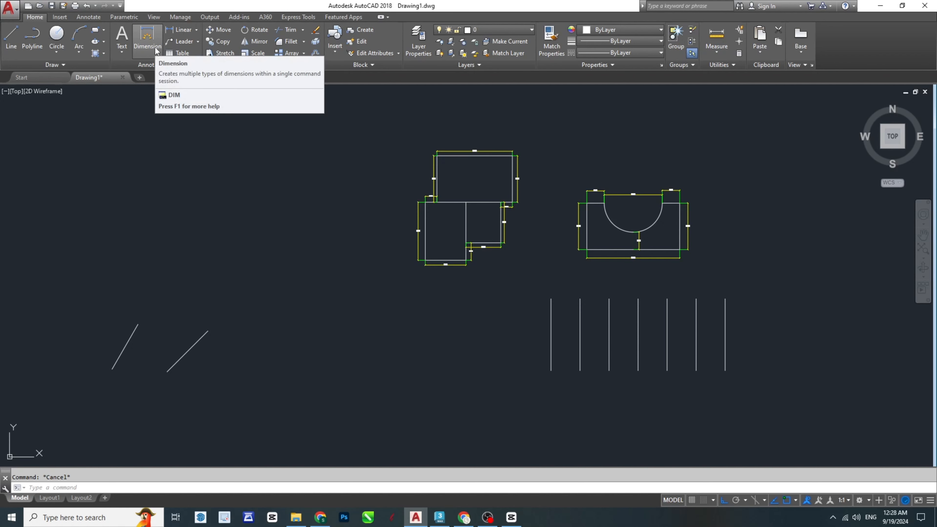
click(197, 30)
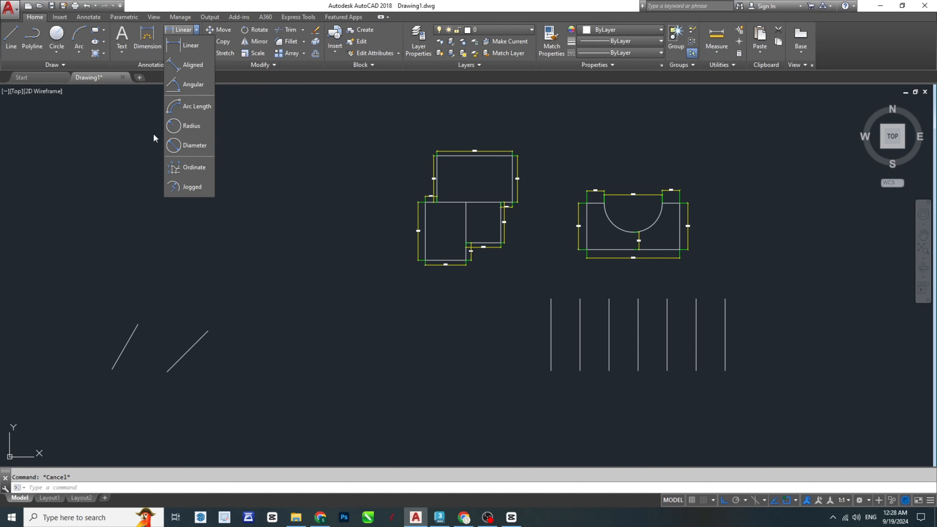
Step: Add an arc length dimension to the semicircular notch of the notched rectangle, placed inside the arc
scroll(690, 230, up, 6)
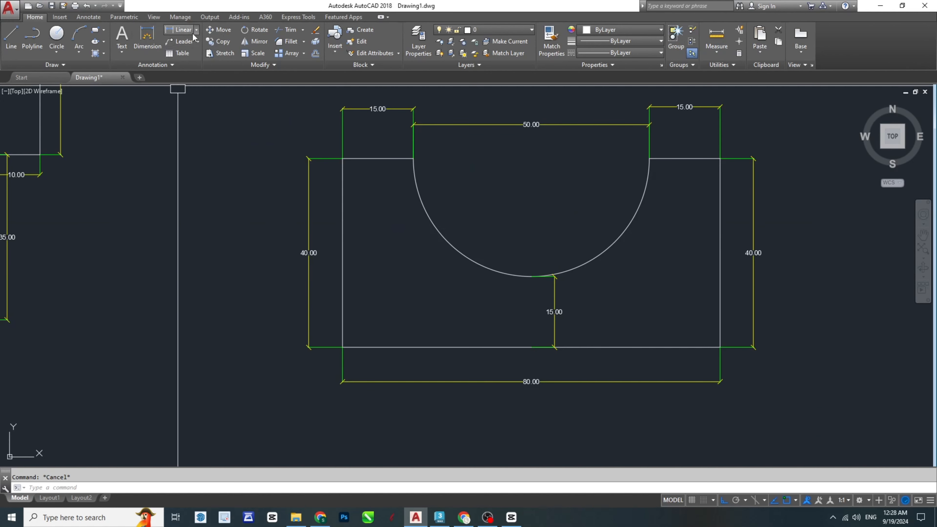
click(181, 29)
click(196, 30)
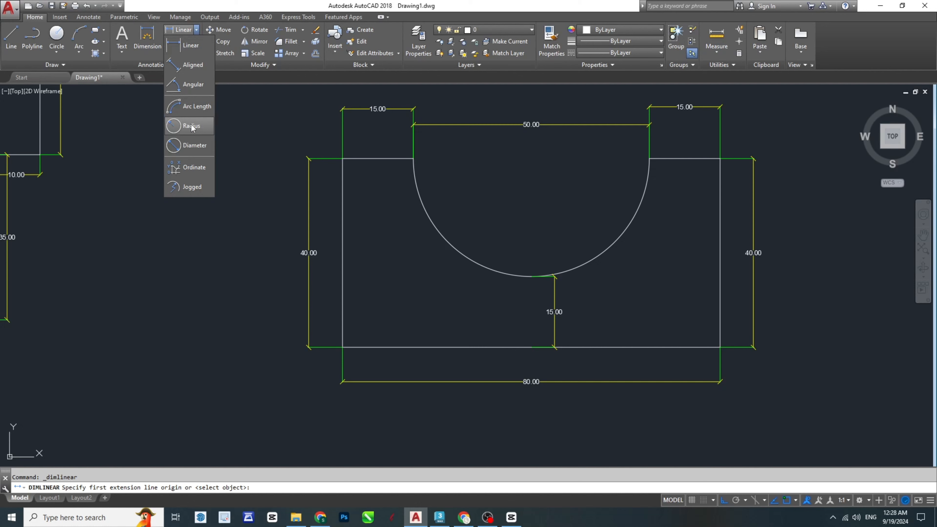
click(189, 107)
click(497, 268)
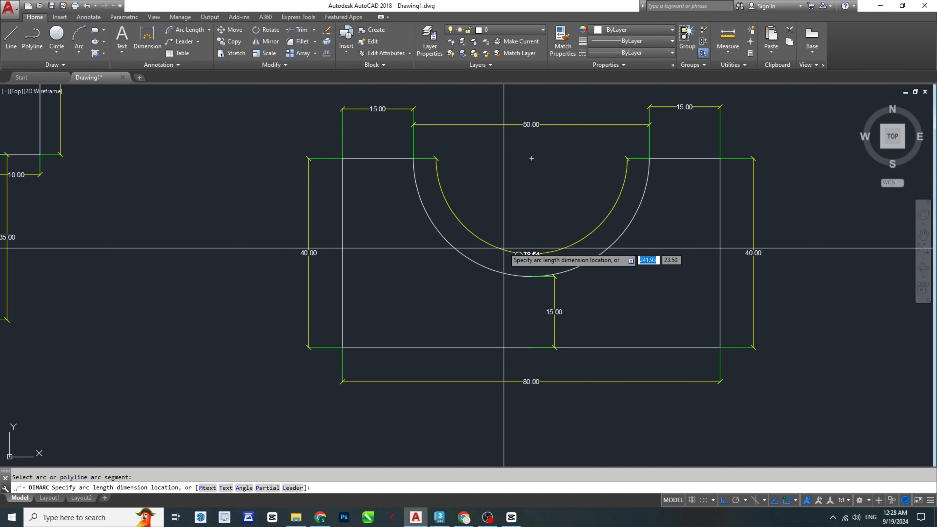
click(540, 245)
scroll(560, 219, up, 2)
scroll(559, 219, up, 1)
key(Escape)
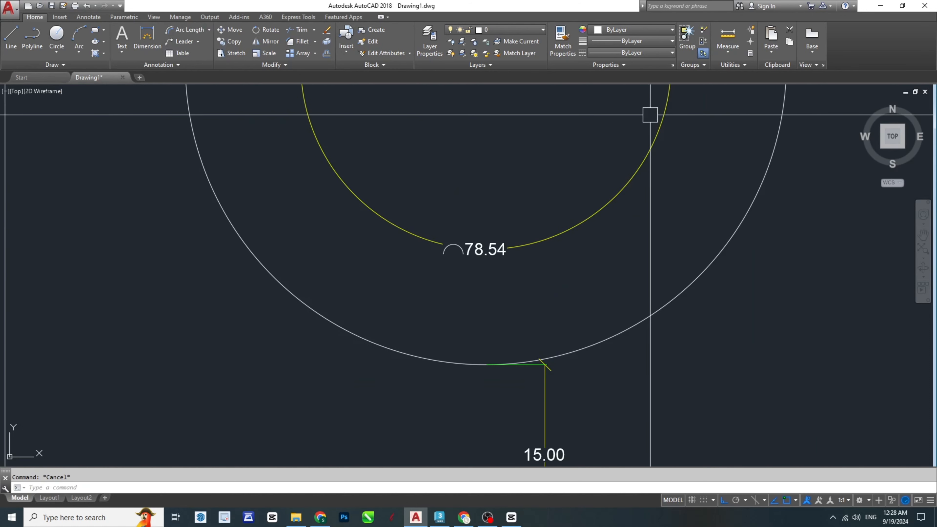
scroll(578, 238, down, 3)
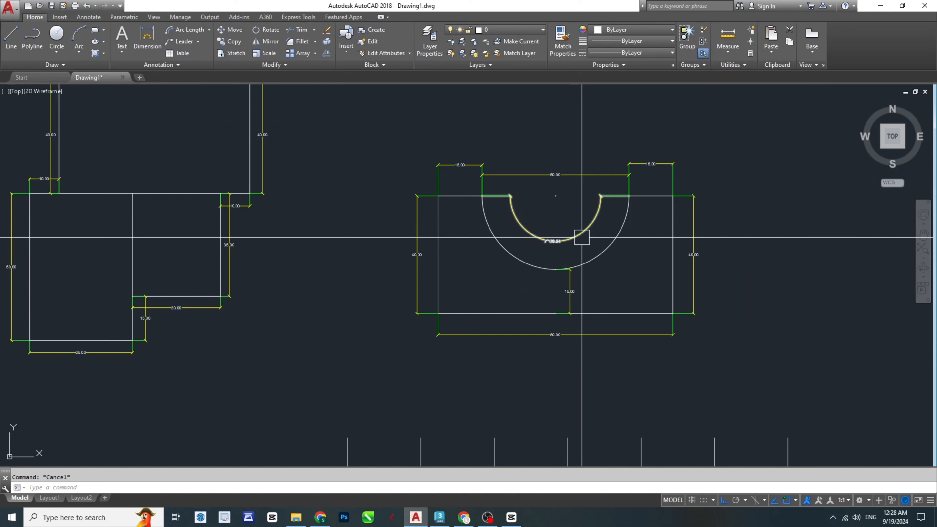
Step: Add an angular dimension inside the lower-left corner of the notched rectangle, between its left and bottom edges
click(209, 30)
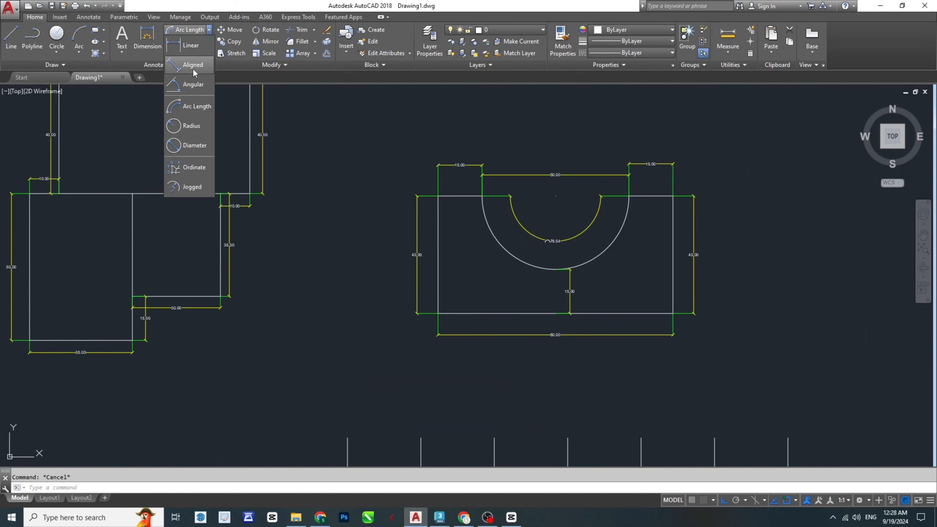
click(193, 87)
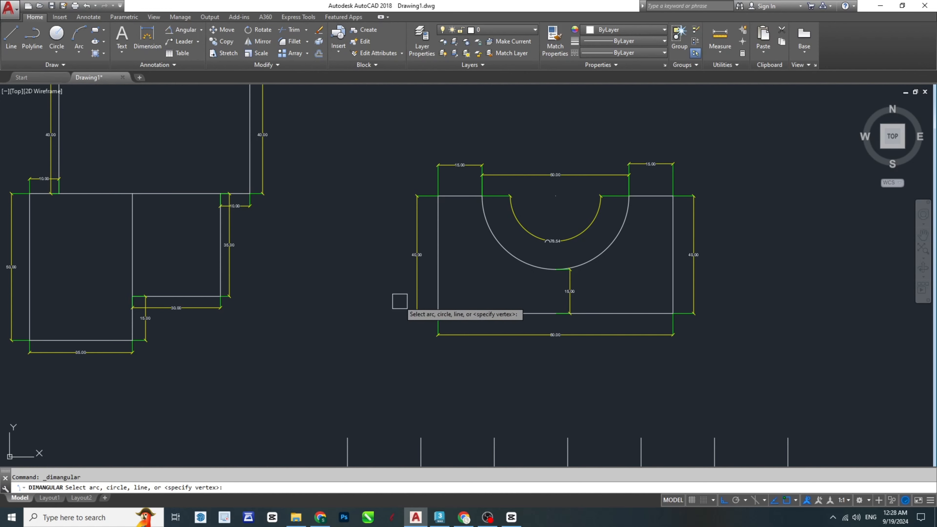
scroll(432, 288, up, 3)
click(438, 289)
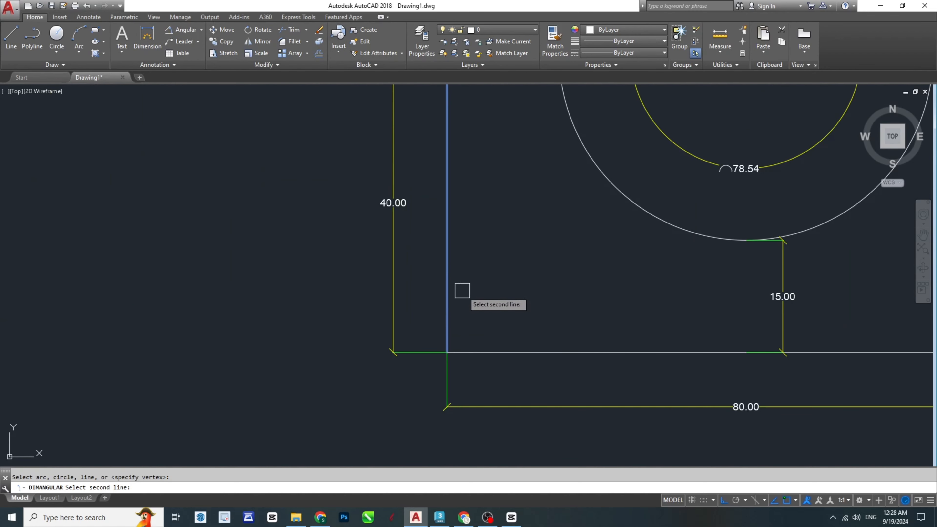
click(521, 352)
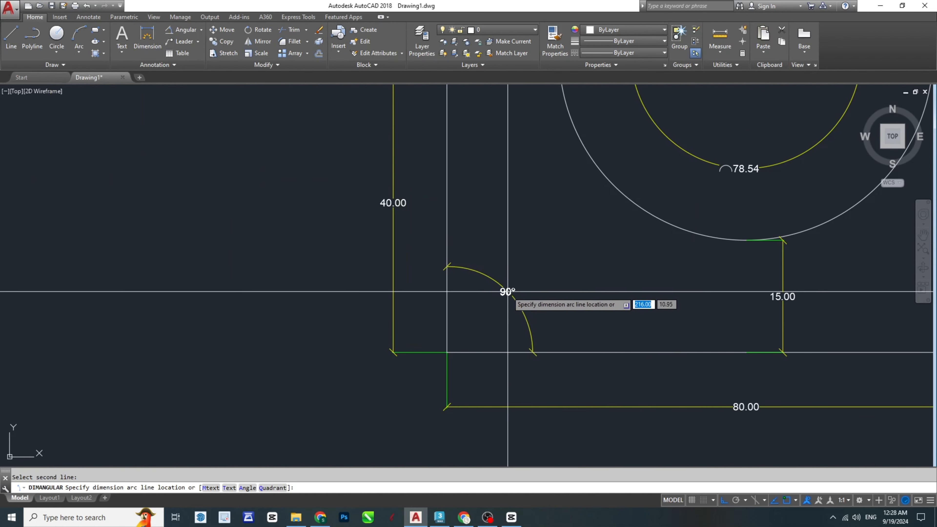
click(494, 305)
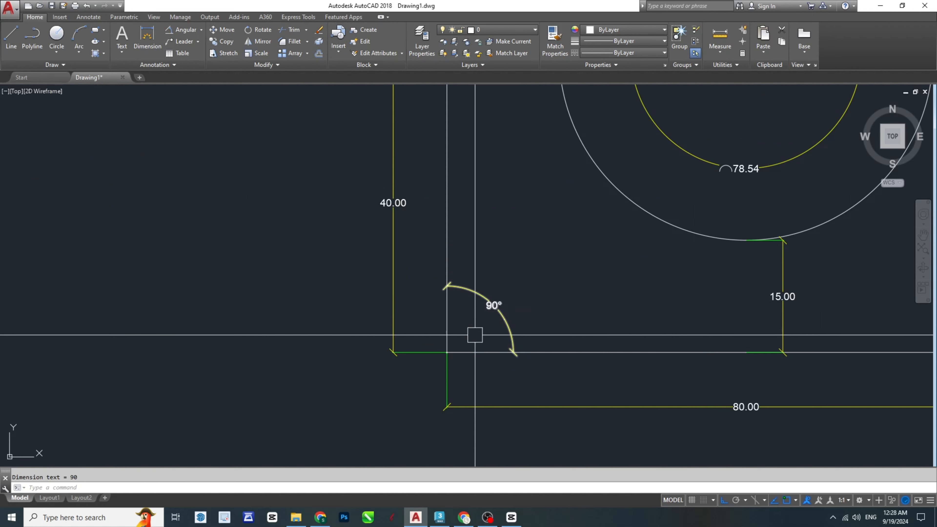
Step: Draw a horizontal line to the right from the lower endpoint of the 45-degree line
middle_drag(397, 425, 482, 327)
scroll(588, 220, down, 2)
scroll(588, 220, down, 2)
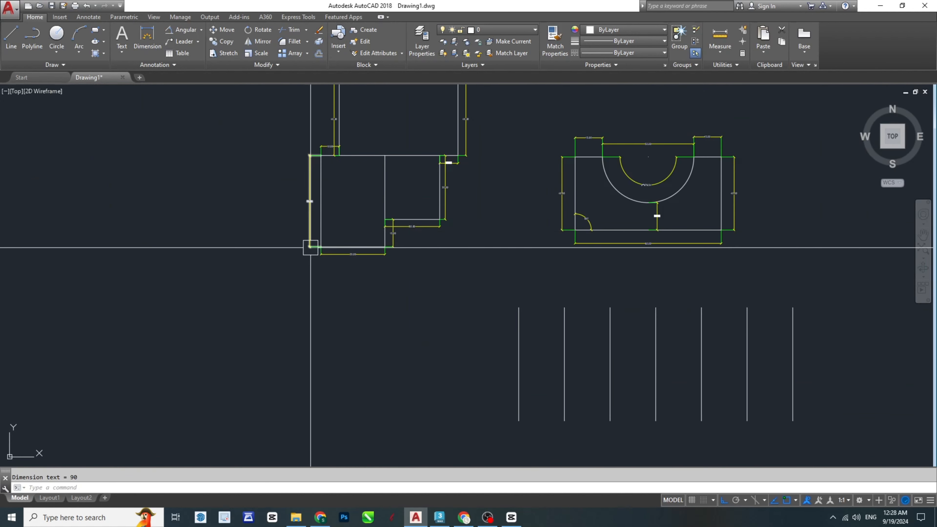
middle_drag(452, 184, 563, 193)
scroll(563, 193, down, 2)
scroll(388, 266, up, 3)
key(Escape)
middle_drag(303, 351, 441, 321)
text(l)
key(Return)
click(404, 327)
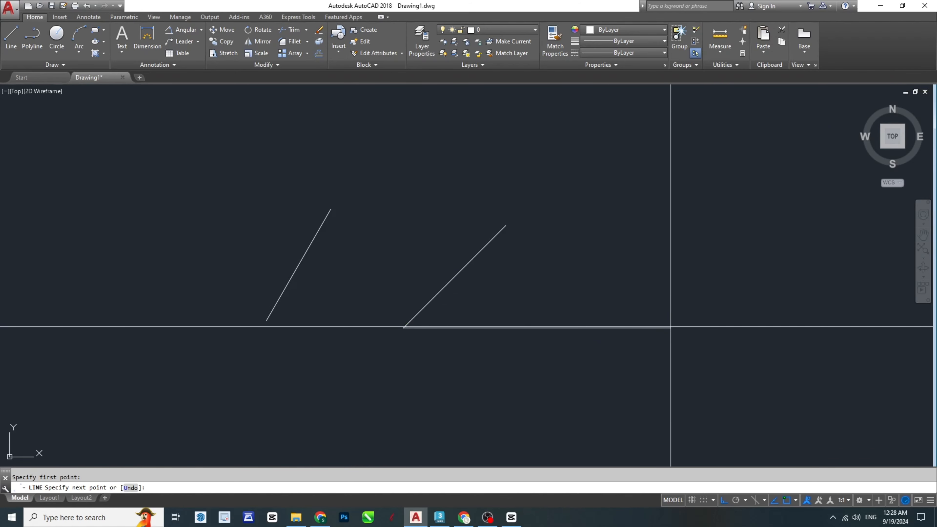
click(670, 328)
key(Escape)
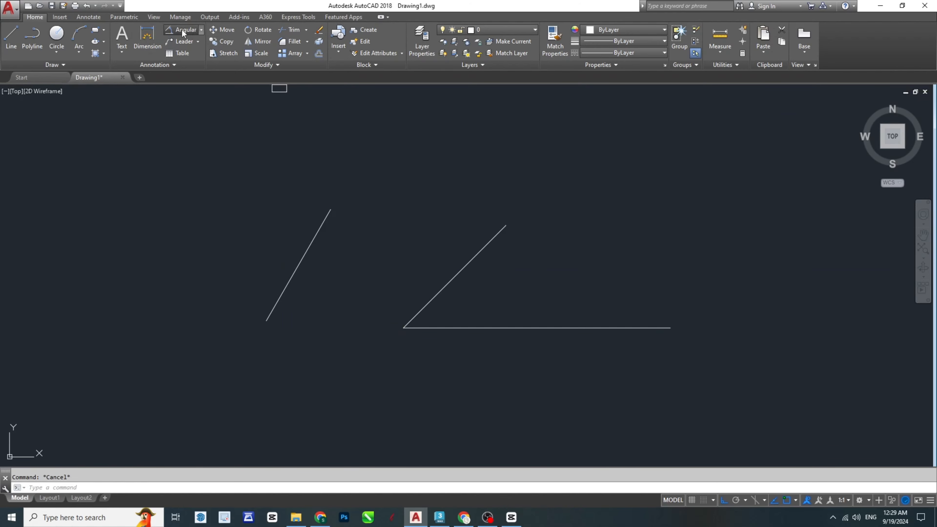
Step: Add an angular dimension between the 45-degree line and its horizontal base line, placed inside the angle
click(461, 323)
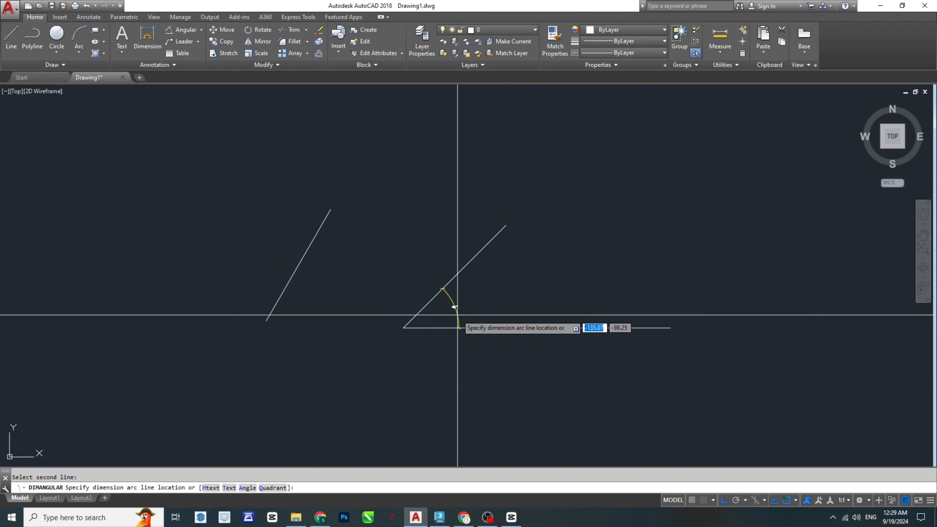
scroll(464, 310, up, 3)
click(504, 274)
scroll(535, 264, down, 3)
key(Escape)
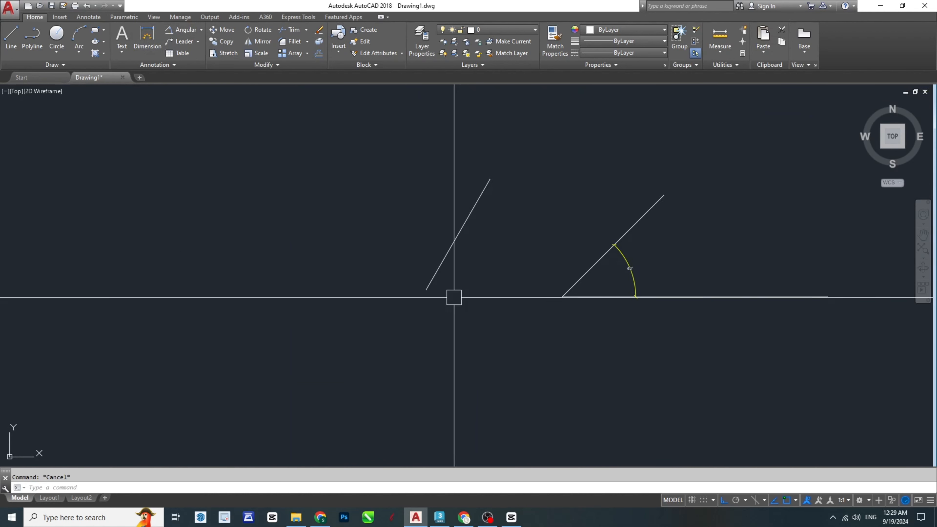
Step: Draw a horizontal line to the right from the lower endpoint of the 60-degree line
scroll(454, 295, up, 3)
key(l)
key(Return)
click(375, 280)
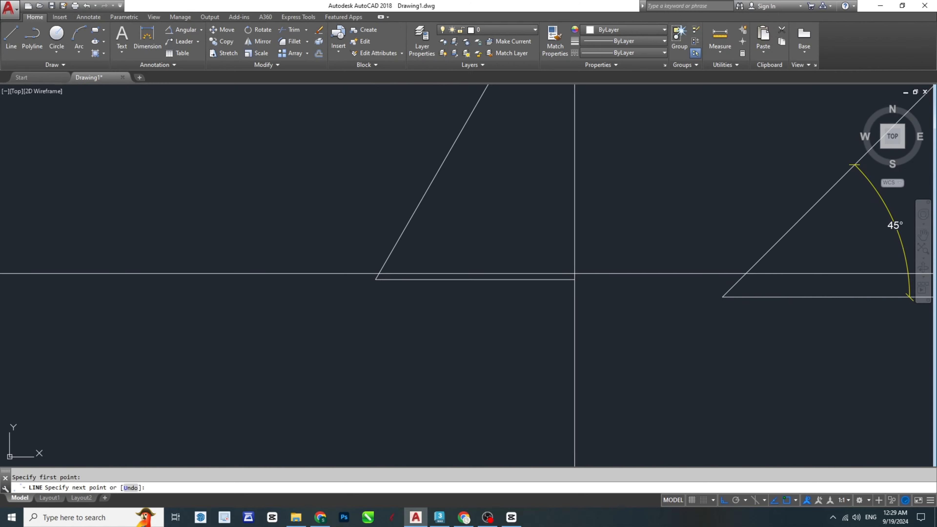
click(574, 279)
key(Escape)
Step: Add an angular dimension between the 60-degree line and its horizontal base line, placed inside the angle
click(181, 29)
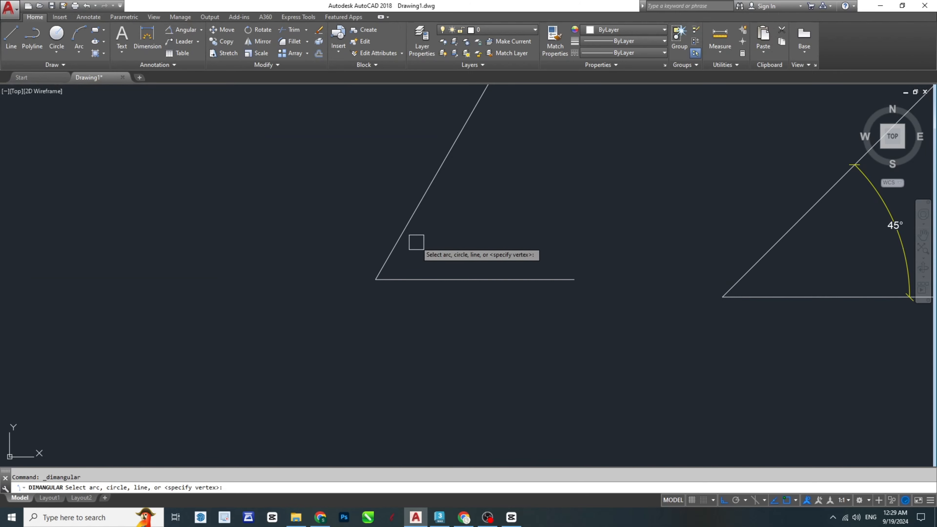
click(401, 237)
click(431, 282)
scroll(433, 259, up, 5)
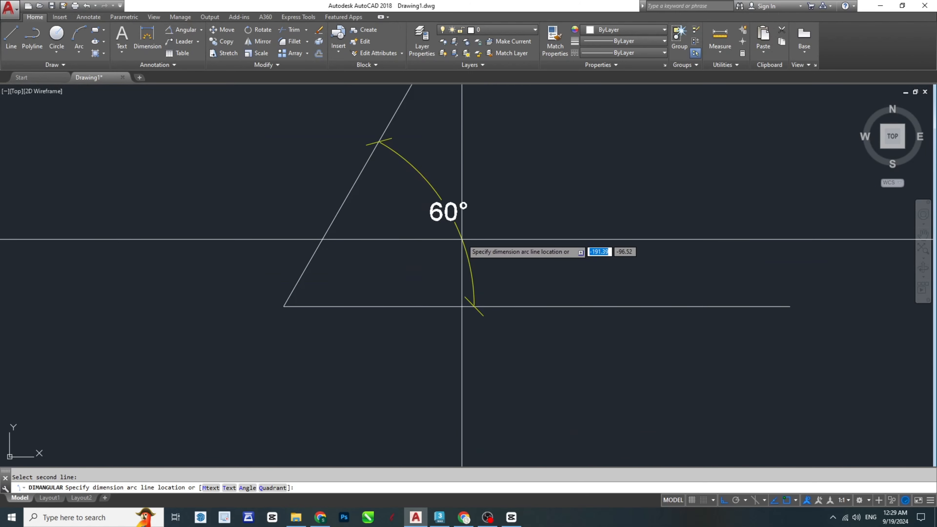
click(464, 256)
scroll(460, 247, down, 8)
middle_drag(574, 321, 438, 358)
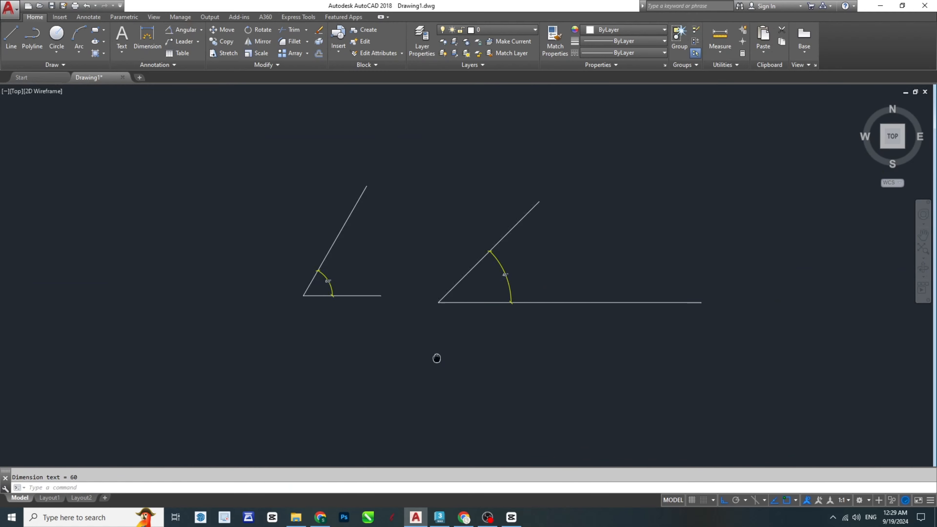
scroll(425, 353, down, 4)
middle_drag(602, 275, 412, 287)
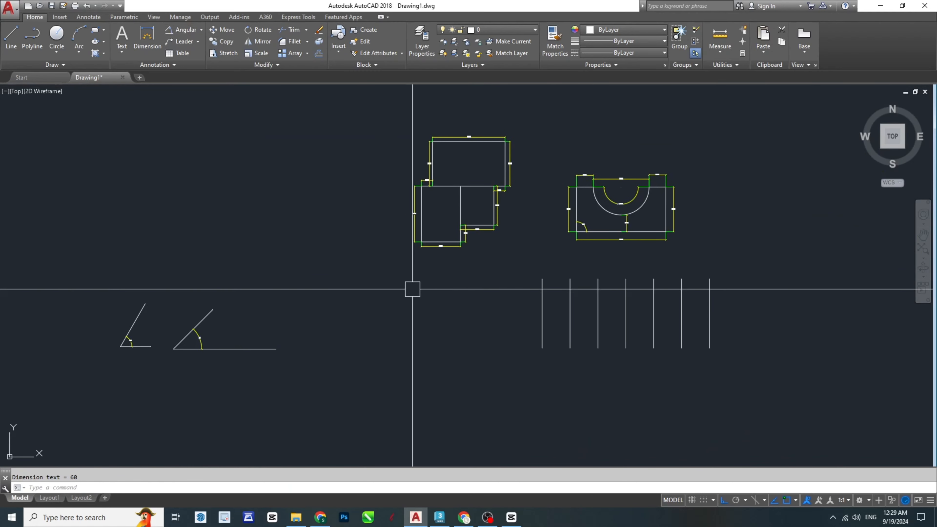
scroll(459, 263, down, 4)
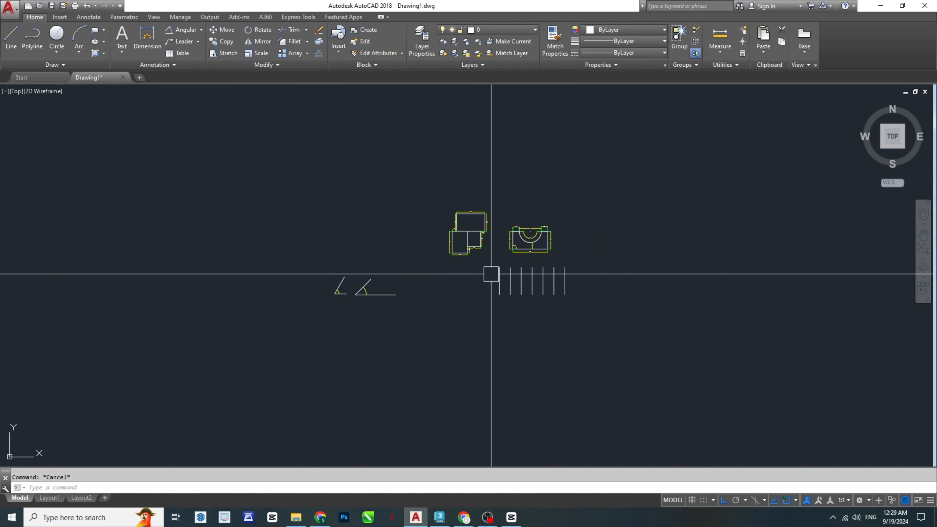
click(274, 174)
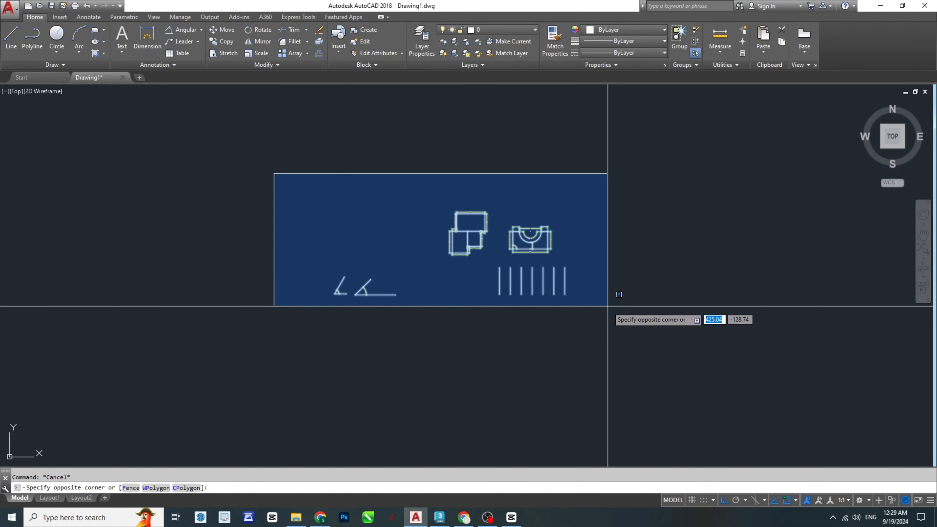
click(608, 307)
middle_drag(387, 262, 404, 281)
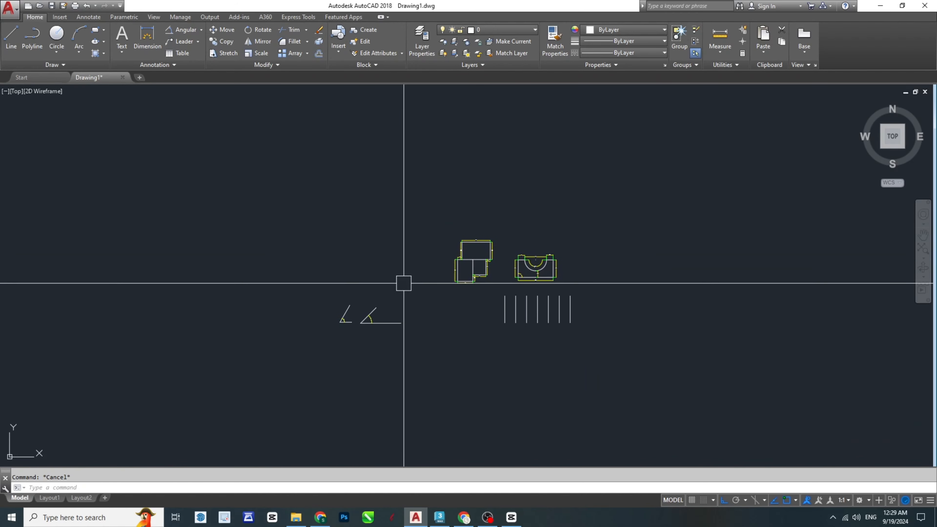
Step: Bring up the Save Drawing As dialog and cancel it without saving the drawing
key(ctrl+s)
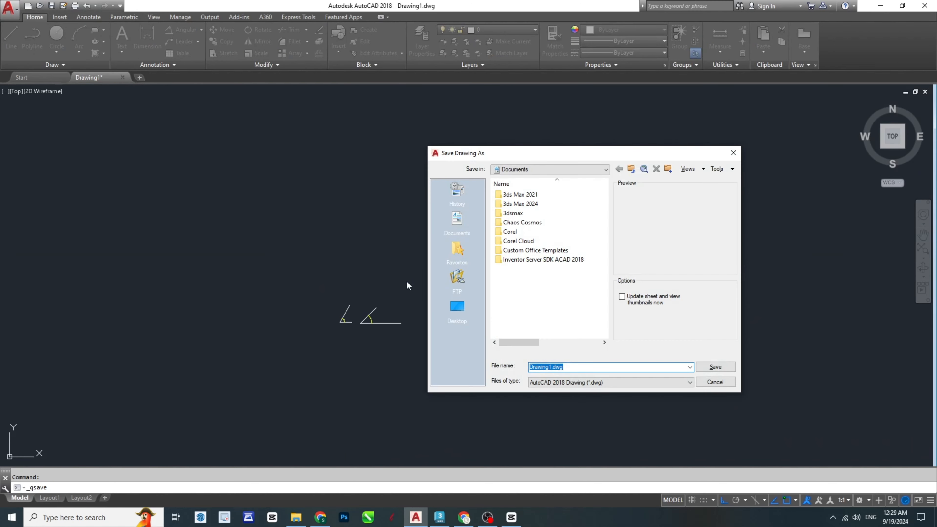
key(Escape)
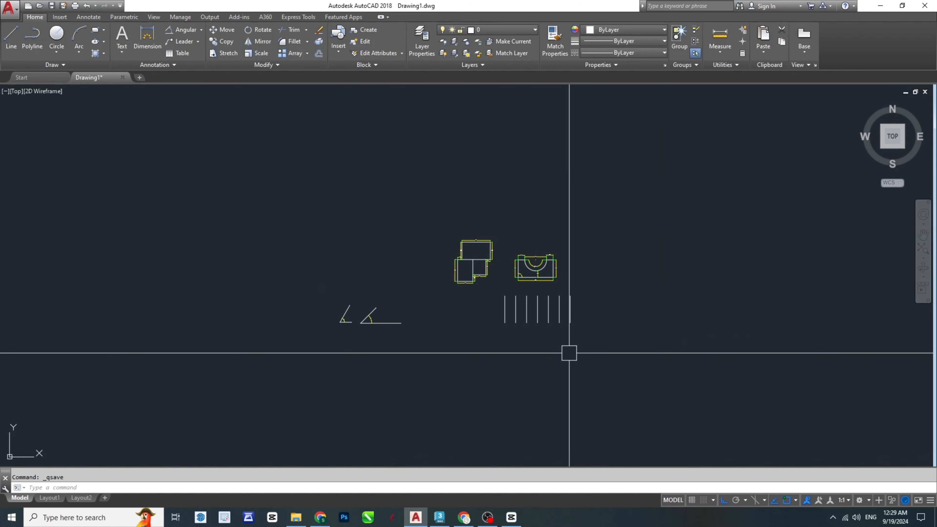